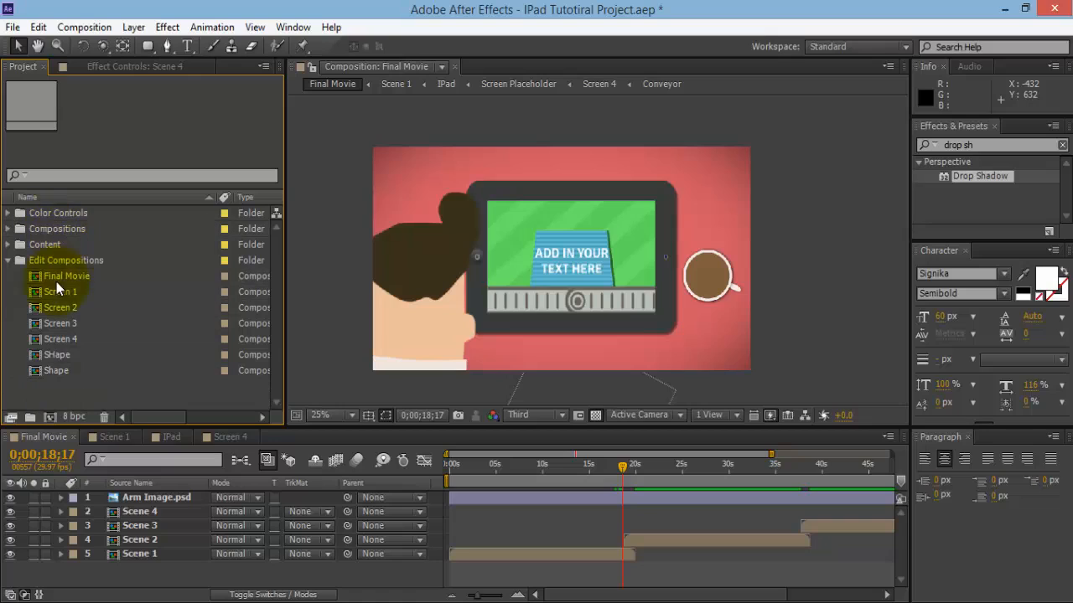
- Move the SHape and Shape compositions from the Edit Compositions folder into the Compositions folder
{"action": "left_click", "coordinate": [64, 278]}
{"action": "left_click", "coordinate": [72, 356]}
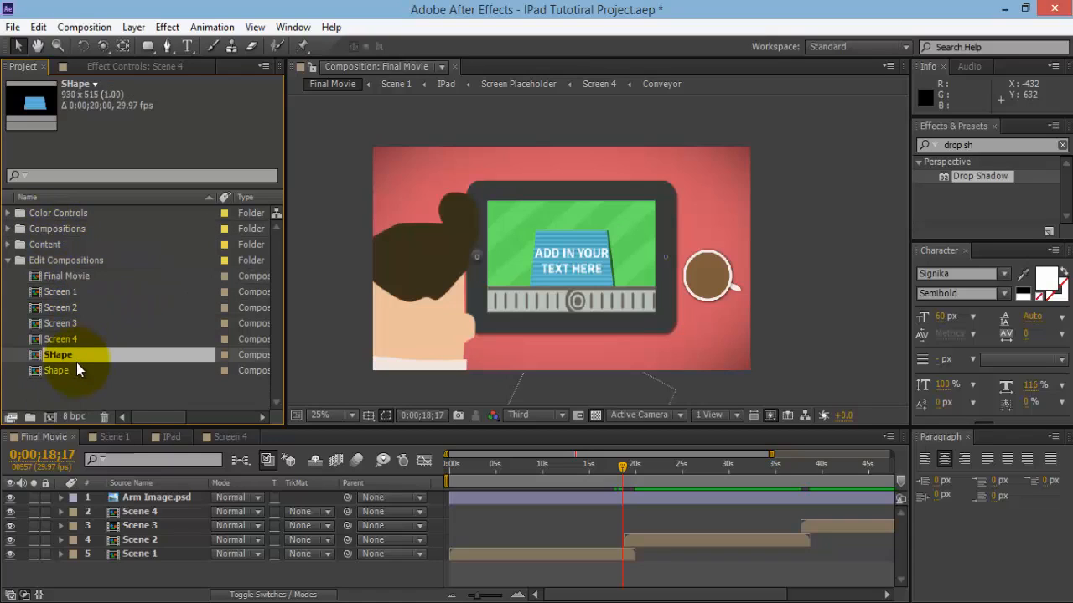
{"action": "left_click", "coordinate": [58, 371], "text": "shift"}
{"action": "left_click_drag", "start_coordinate": [57, 357], "coordinate": [64, 228]}
- Open the Screen 1 composition from the Edit Compositions folder for viewing
{"action": "left_click", "coordinate": [75, 300]}
{"action": "left_click", "coordinate": [77, 301]}
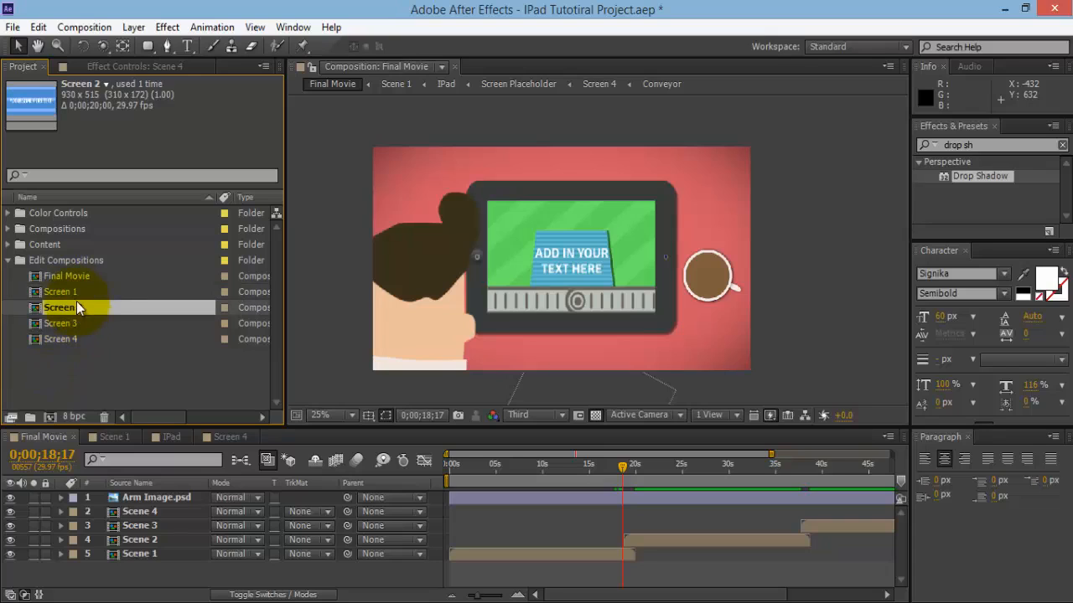
{"action": "left_click", "coordinate": [63, 260]}
{"action": "left_click", "coordinate": [72, 279]}
{"action": "left_click", "coordinate": [72, 293]}
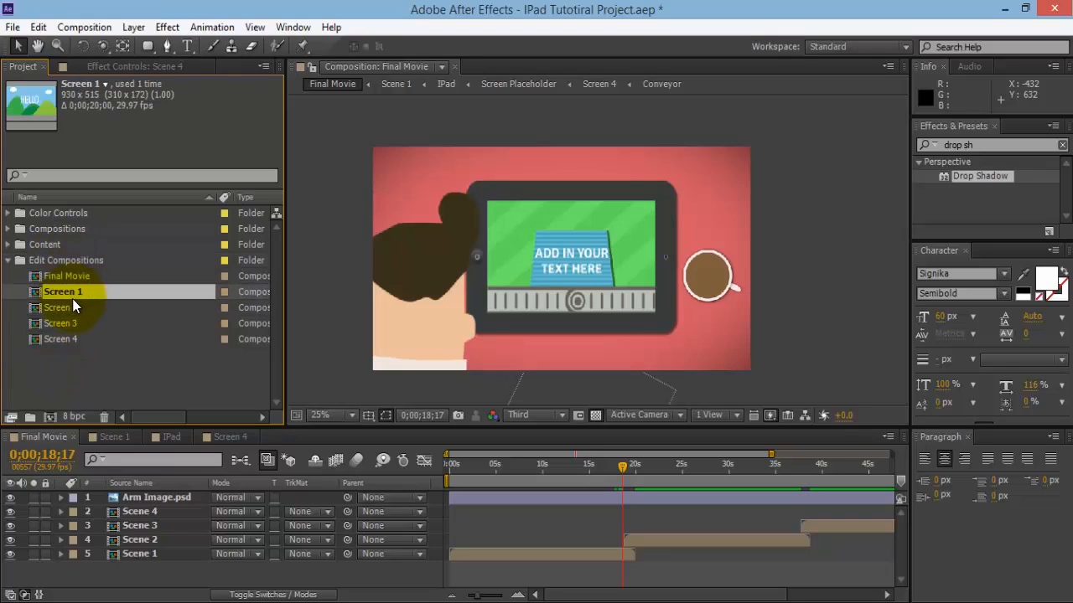
{"action": "double_click", "coordinate": [71, 298]}
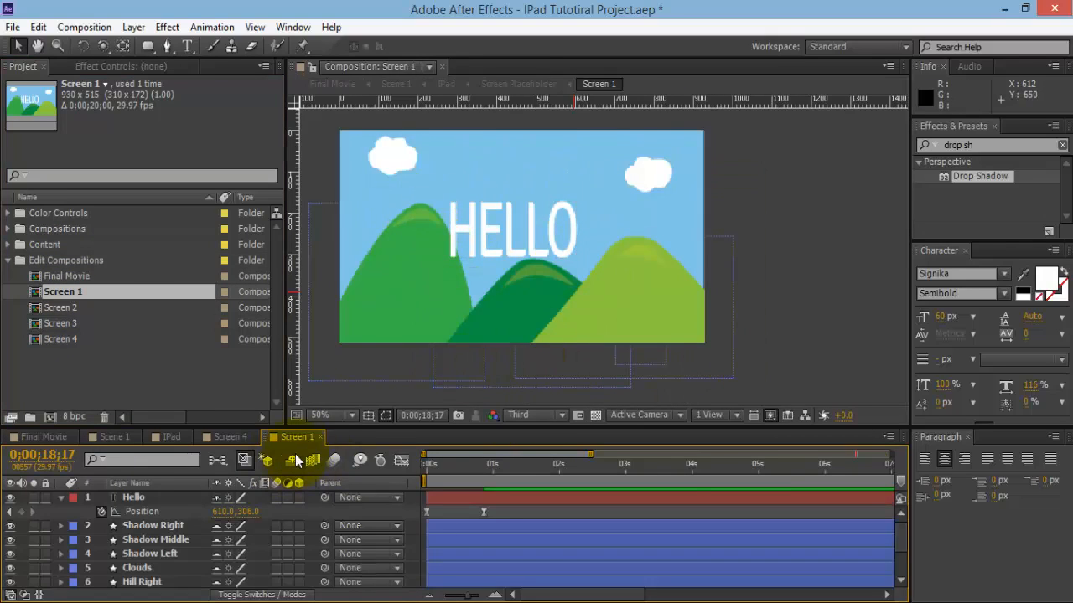
- Close the Screen 1, Screen 4, IPad and Scene 1 compositions, keeping only Final Movie open in the timeline
{"action": "left_click", "coordinate": [321, 437]}
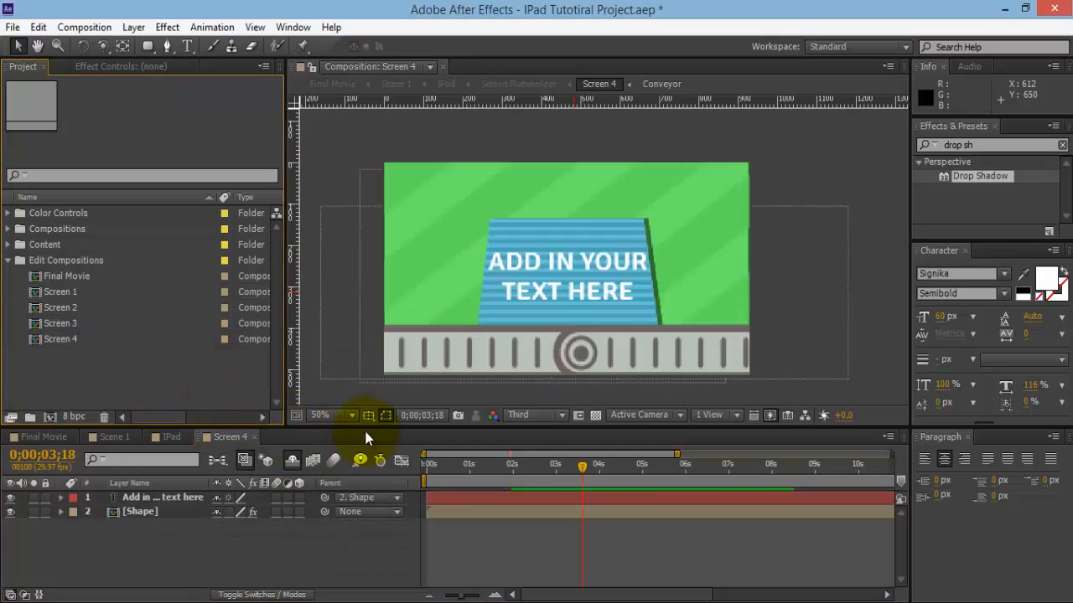
{"action": "left_click", "coordinate": [253, 437]}
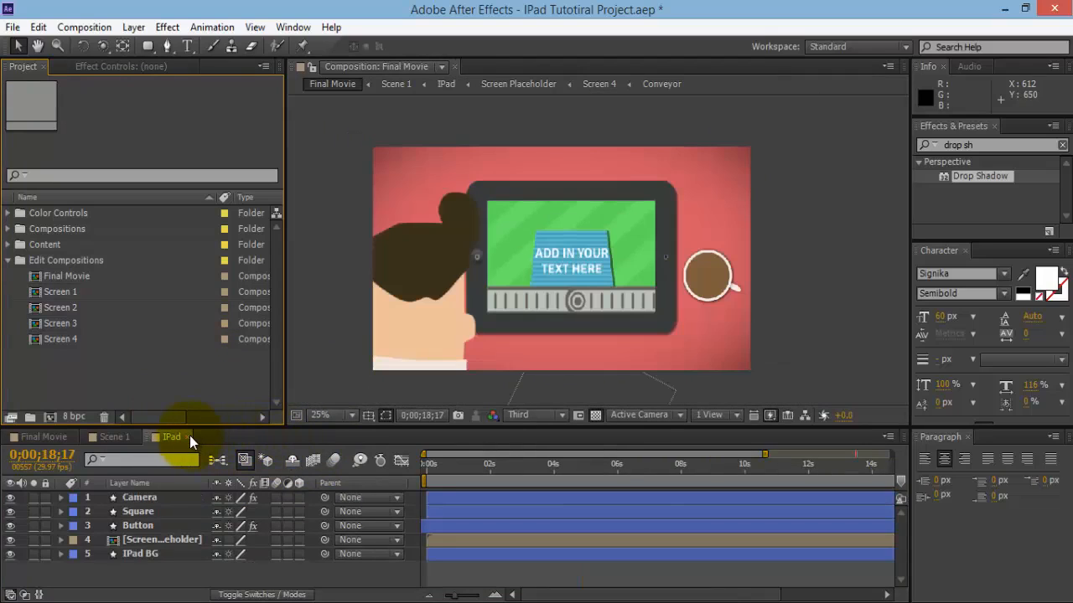
{"action": "left_click", "coordinate": [188, 437]}
{"action": "left_click", "coordinate": [136, 438]}
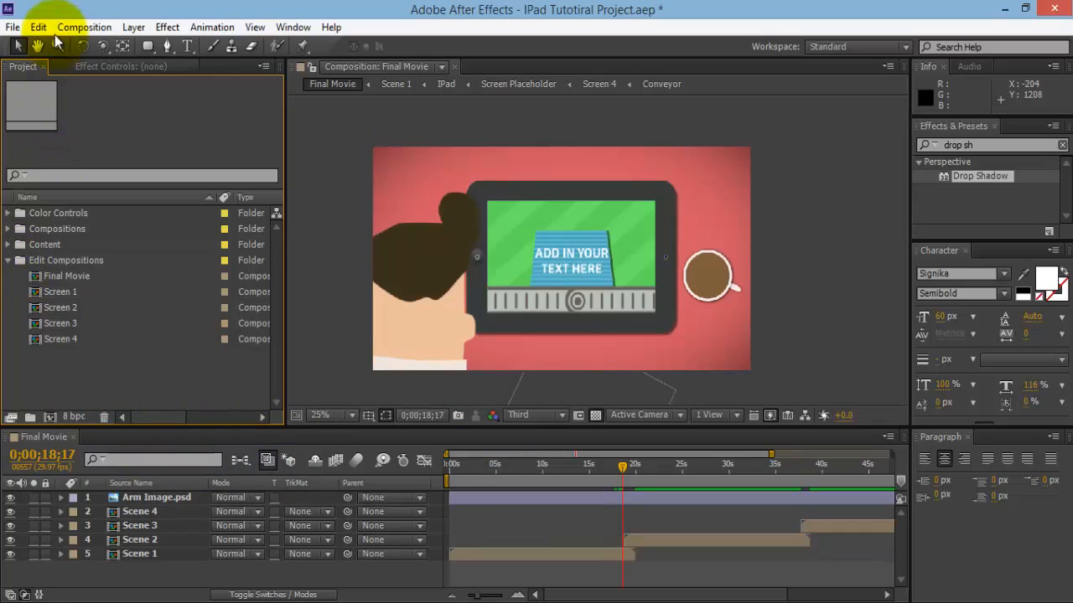
- Start a new composition named Character Eddie with a duration of 30 seconds
{"action": "left_click", "coordinate": [83, 29]}
{"action": "left_click", "coordinate": [106, 48]}
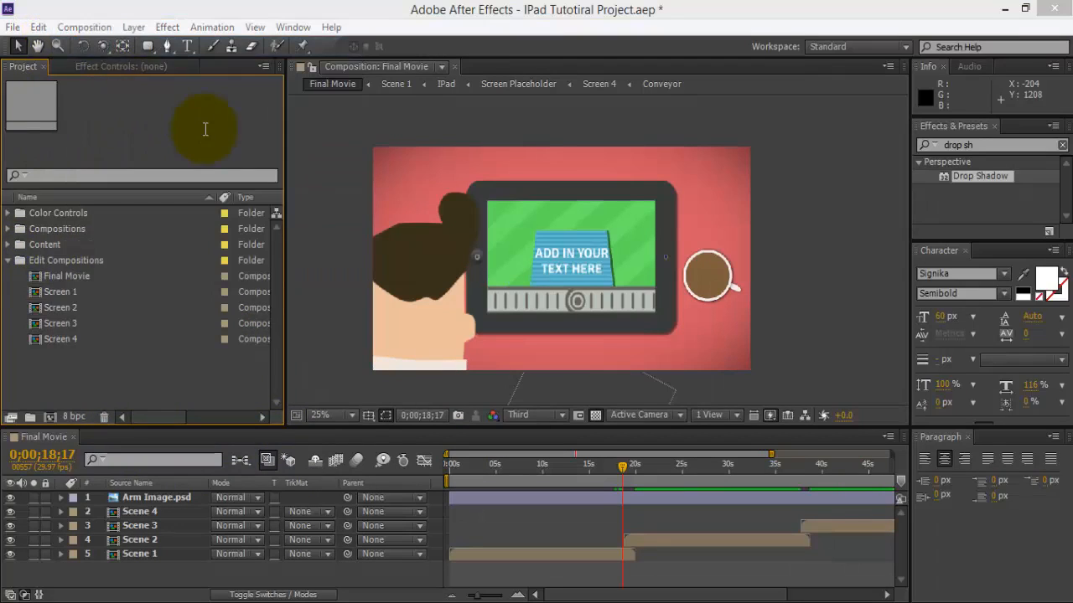
{"action": "type", "text": "Chr"}
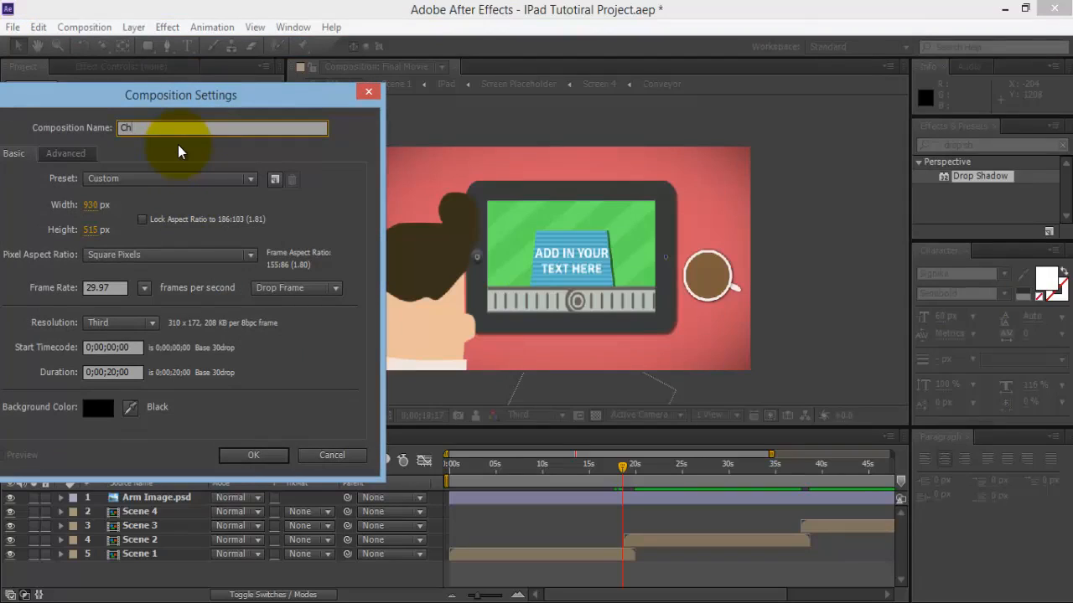
{"action": "key", "text": "BackSpace"}
{"action": "type", "text": "aracter Eddie"}
{"action": "left_click", "coordinate": [111, 374]}
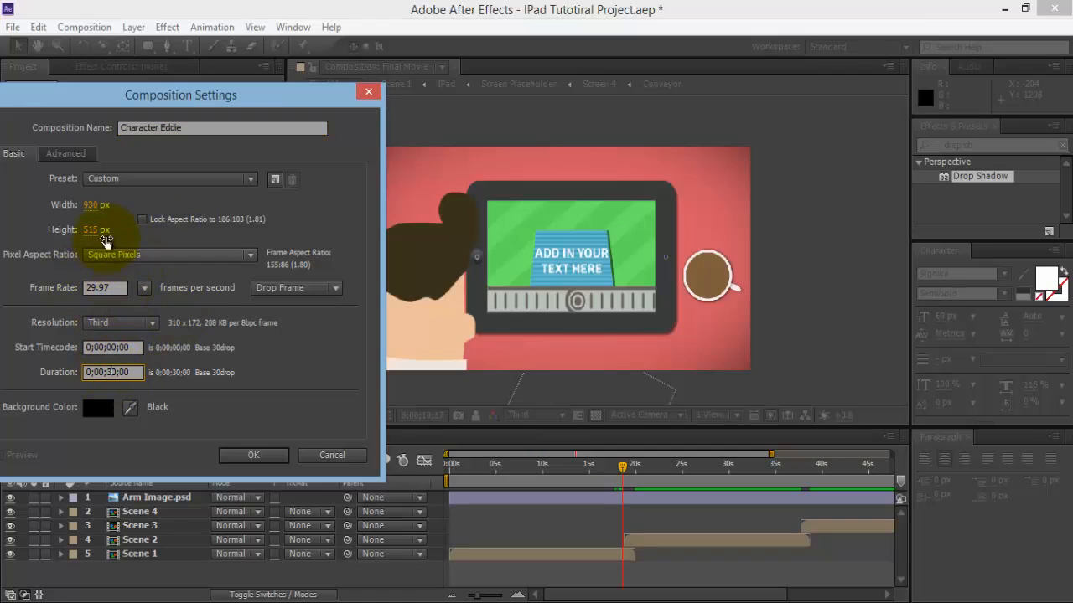
- Set the new composition's size to 1920 × 1080 px and create it
{"action": "left_click", "coordinate": [92, 206]}
{"action": "type", "text": "1920"}
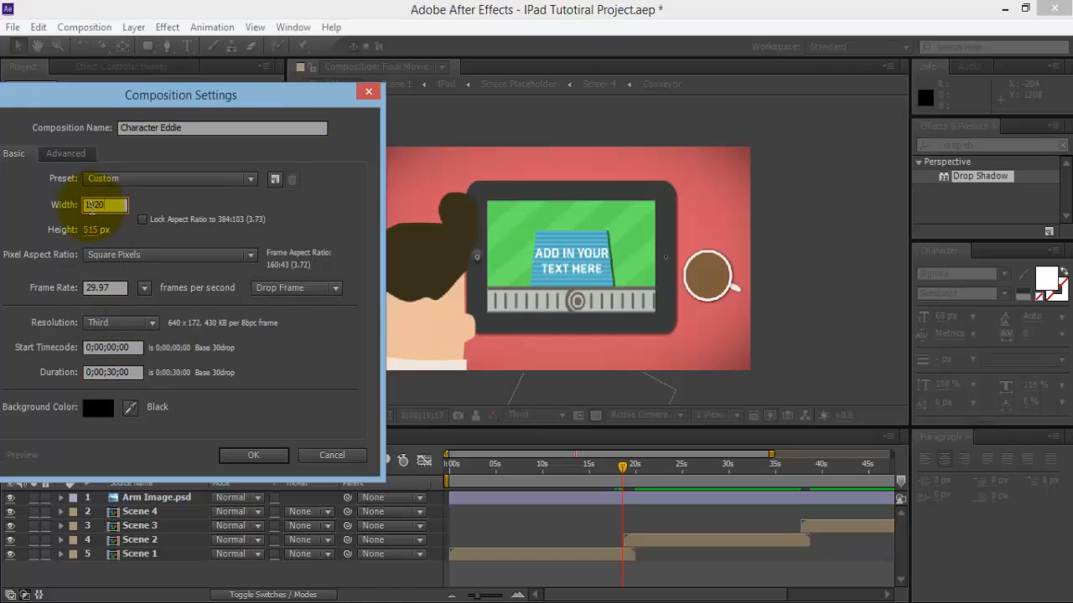
{"action": "key", "text": "Tab"}
{"action": "type", "text": "1080"}
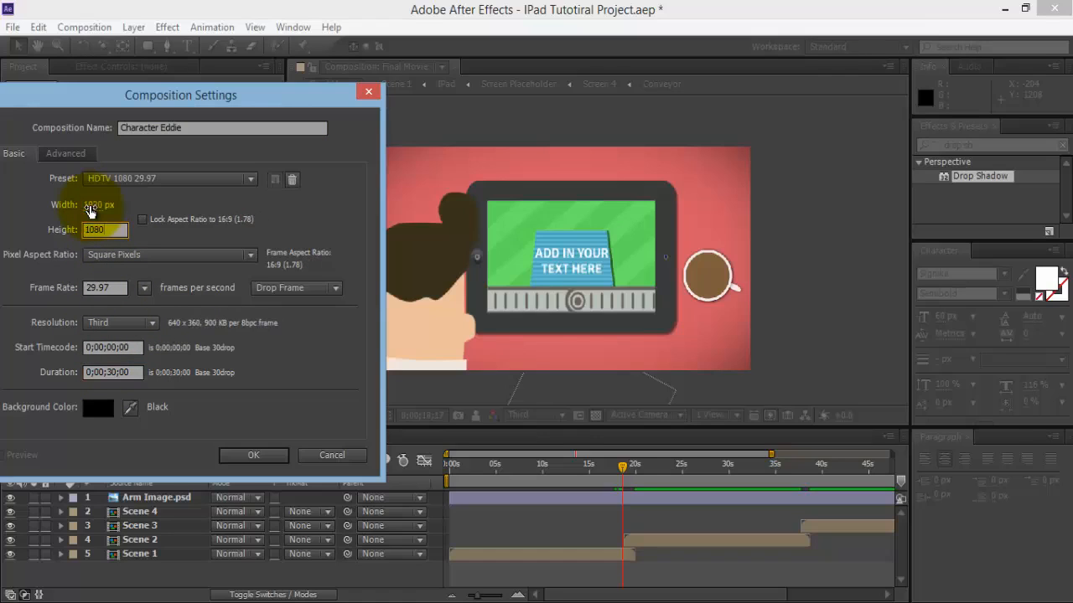
{"action": "left_click", "coordinate": [253, 455]}
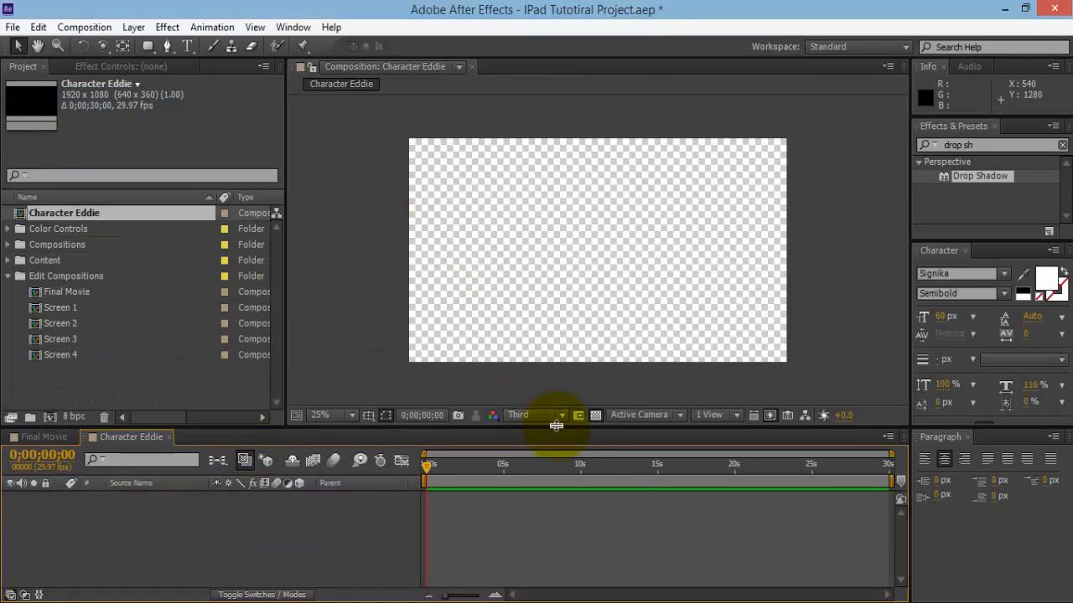
- Add a rectangle shape filling the whole composition and change its fill to a pinkish red, about RGB 185, 74, 98
{"action": "left_click", "coordinate": [596, 416]}
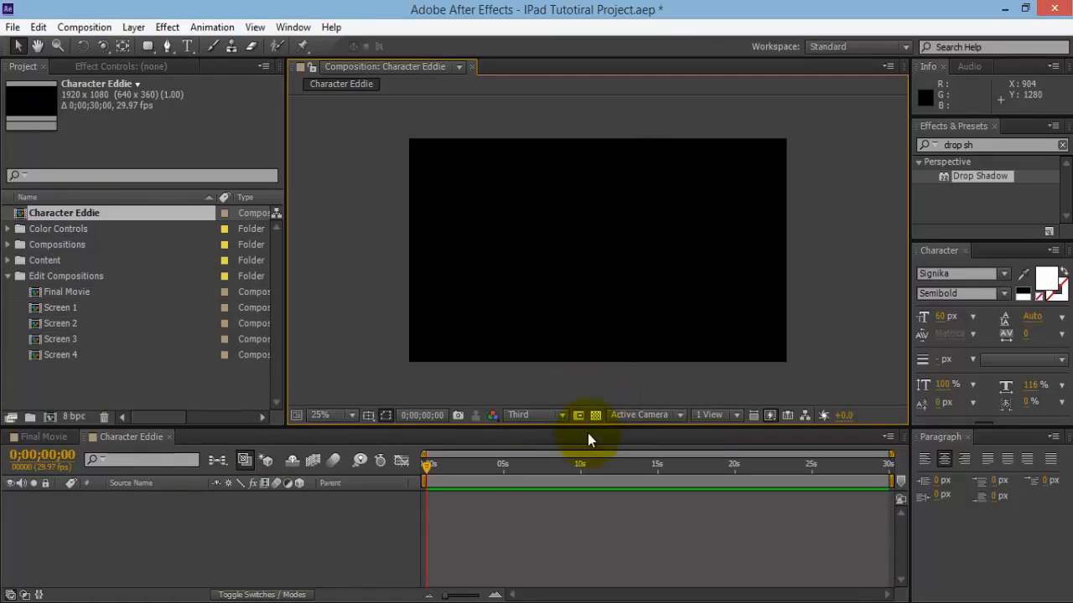
{"action": "left_click", "coordinate": [595, 416]}
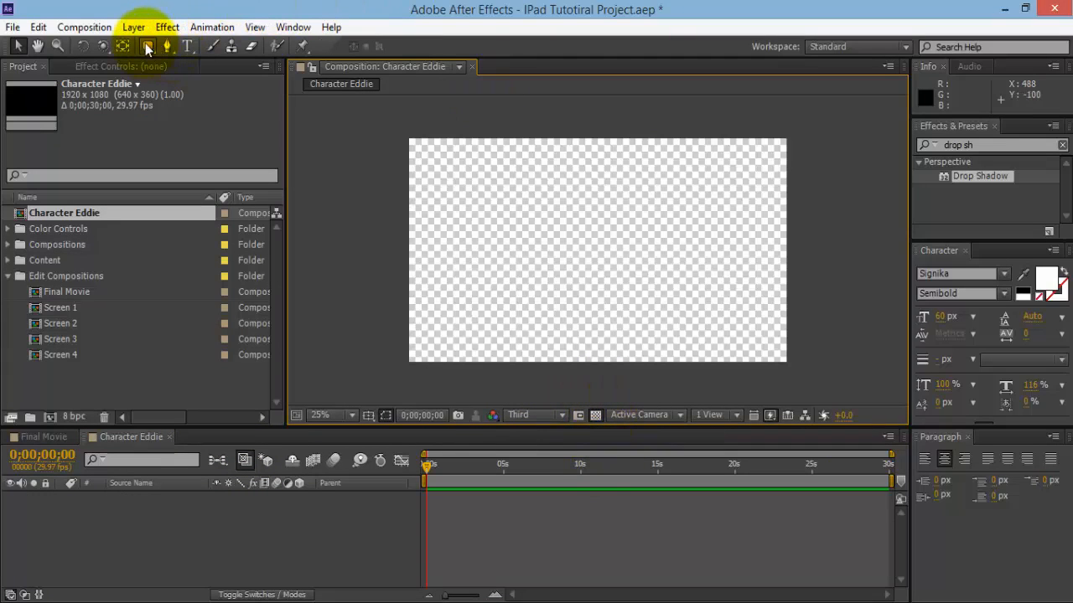
{"action": "left_click_drag", "start_coordinate": [147, 46], "coordinate": [192, 40]}
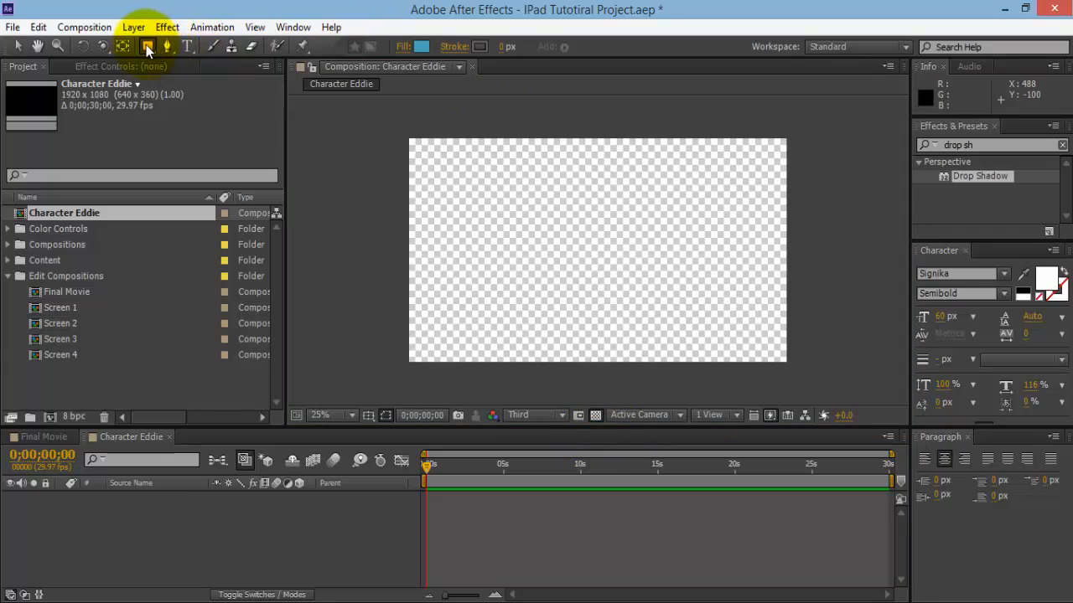
{"action": "double_click", "coordinate": [146, 46]}
{"action": "left_click", "coordinate": [421, 46]}
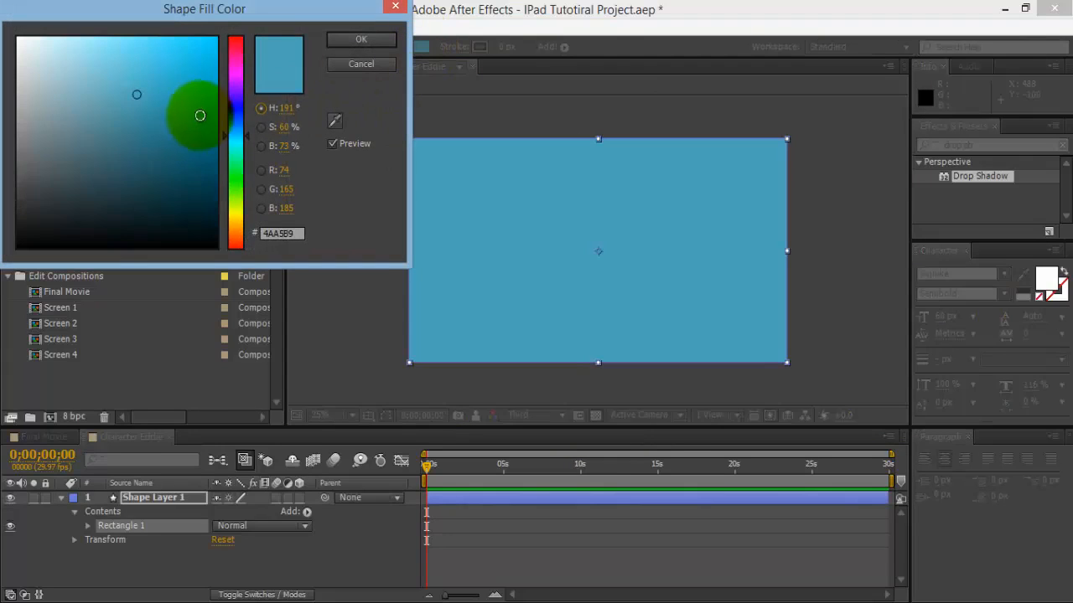
{"action": "left_click_drag", "start_coordinate": [239, 143], "coordinate": [254, 47]}
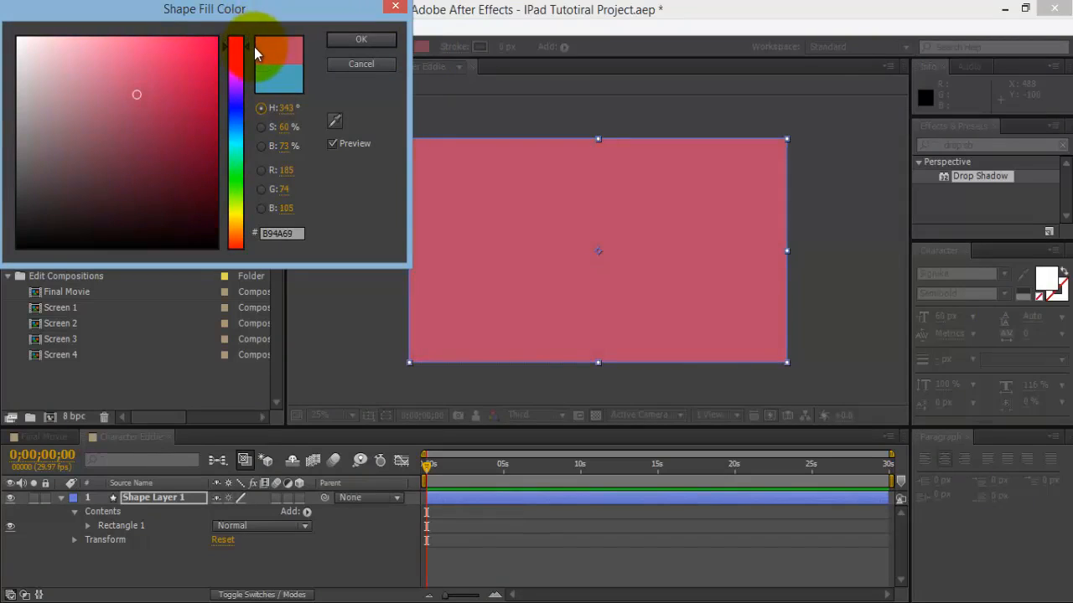
{"action": "left_click", "coordinate": [369, 39]}
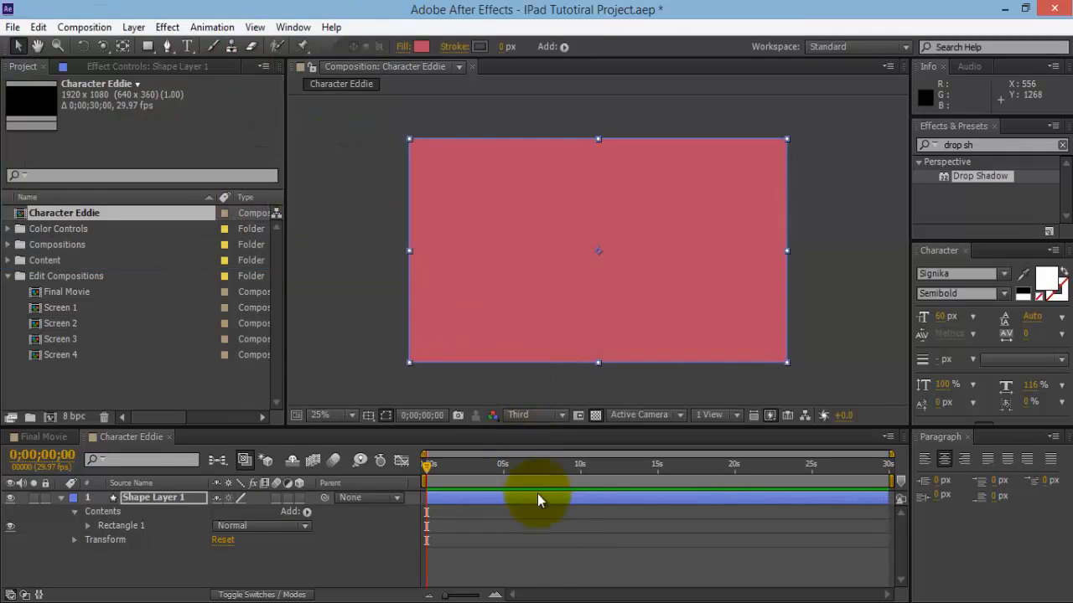
- Lock the background shape layer, mark it as shy and hide shy layers in the timeline
{"action": "left_click", "coordinate": [60, 498]}
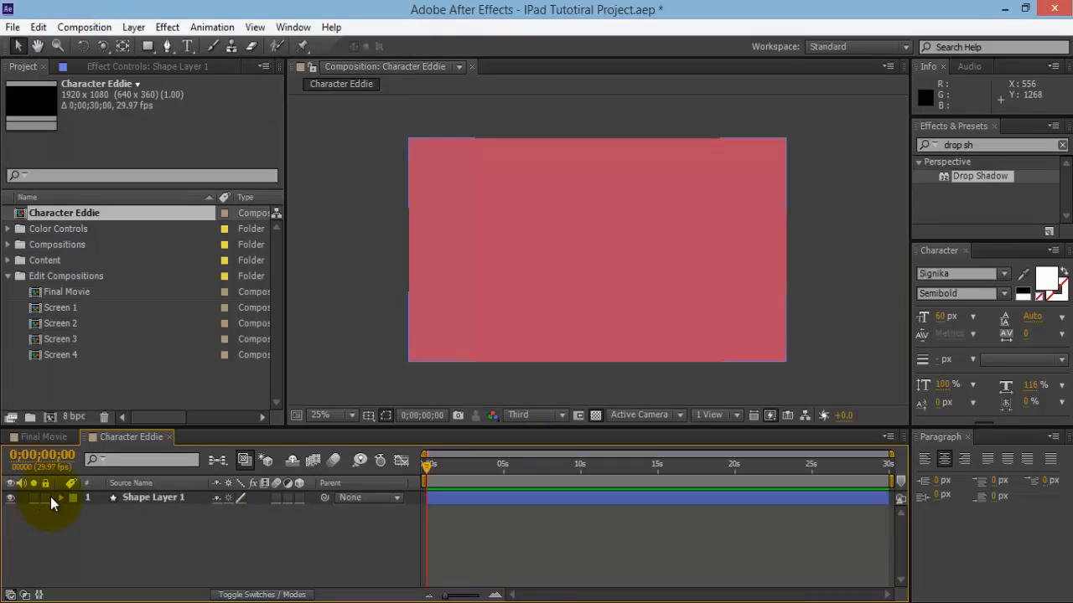
{"action": "left_click", "coordinate": [217, 498]}
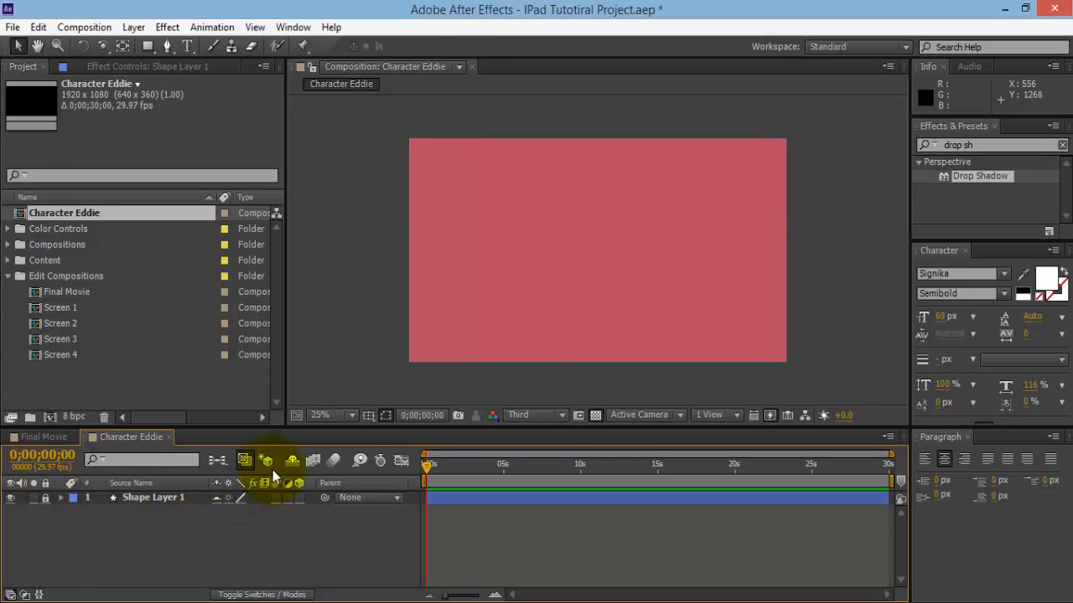
{"action": "left_click", "coordinate": [291, 461]}
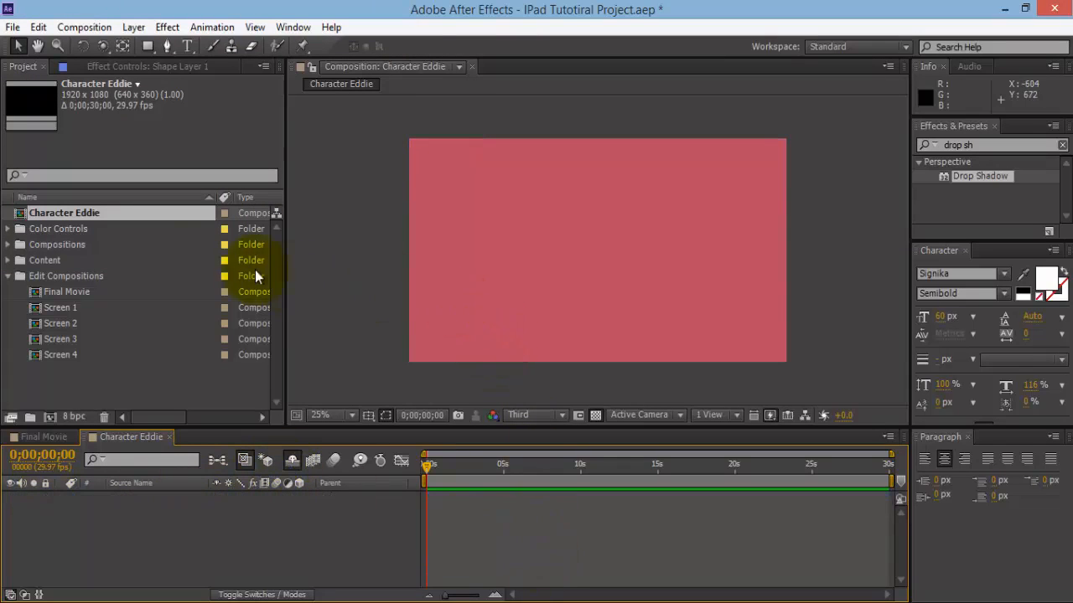
- Collapse the Edit Compositions folder and start a file import from the Desktop
{"action": "left_click", "coordinate": [9, 278]}
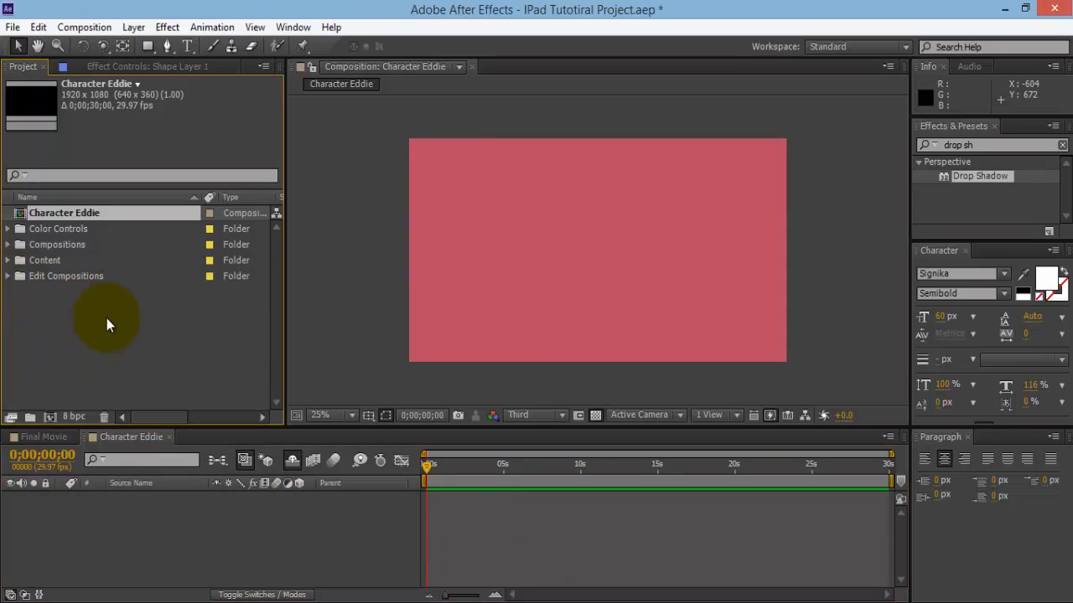
{"action": "right_click", "coordinate": [93, 307]}
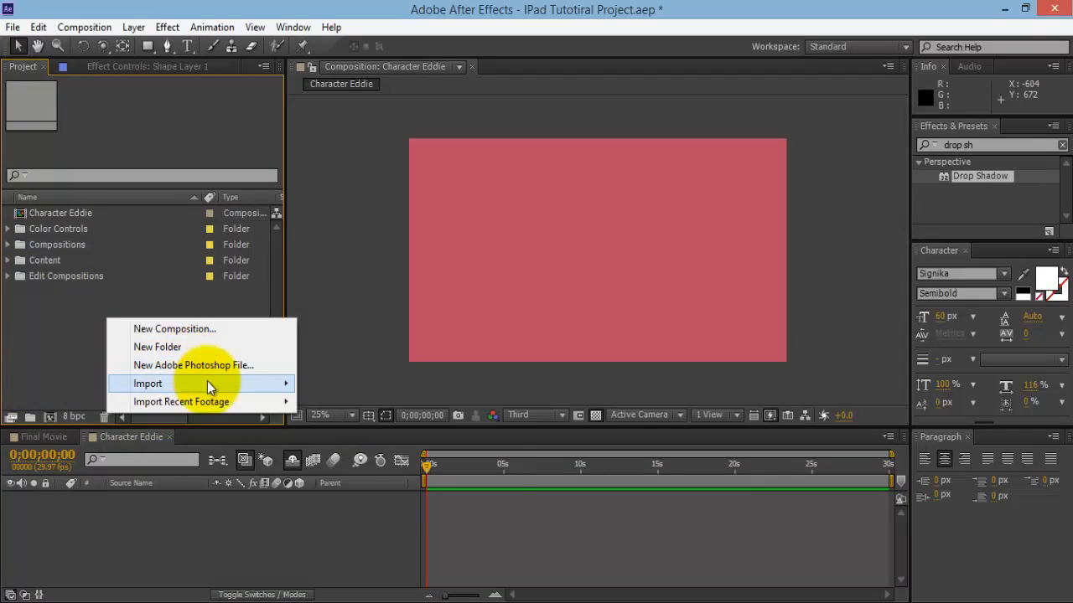
{"action": "mouse_move", "coordinate": [212, 382]}
{"action": "left_click", "coordinate": [351, 383]}
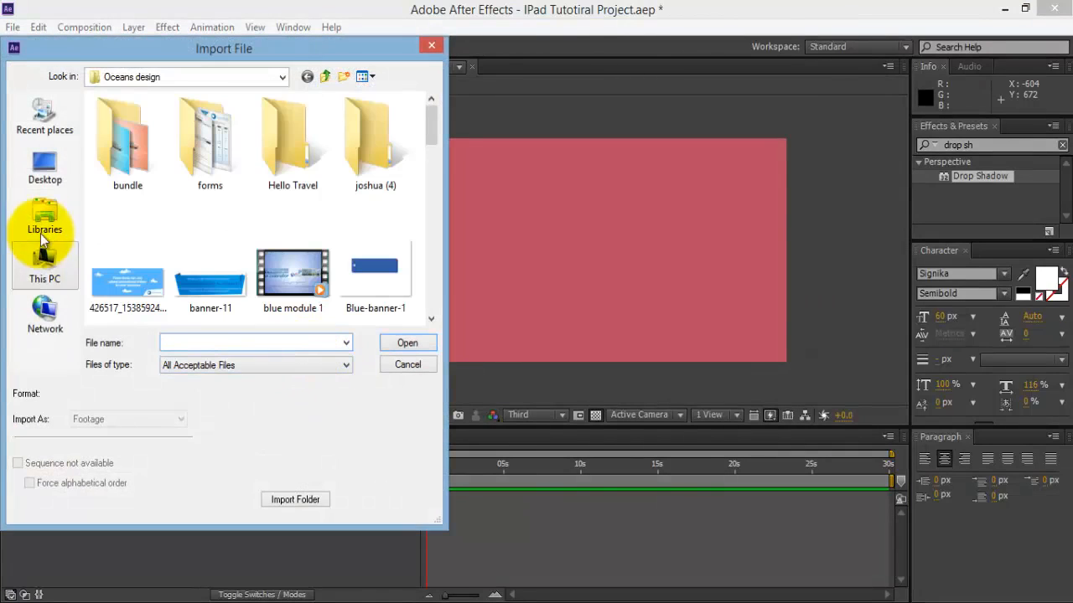
{"action": "left_click", "coordinate": [45, 166]}
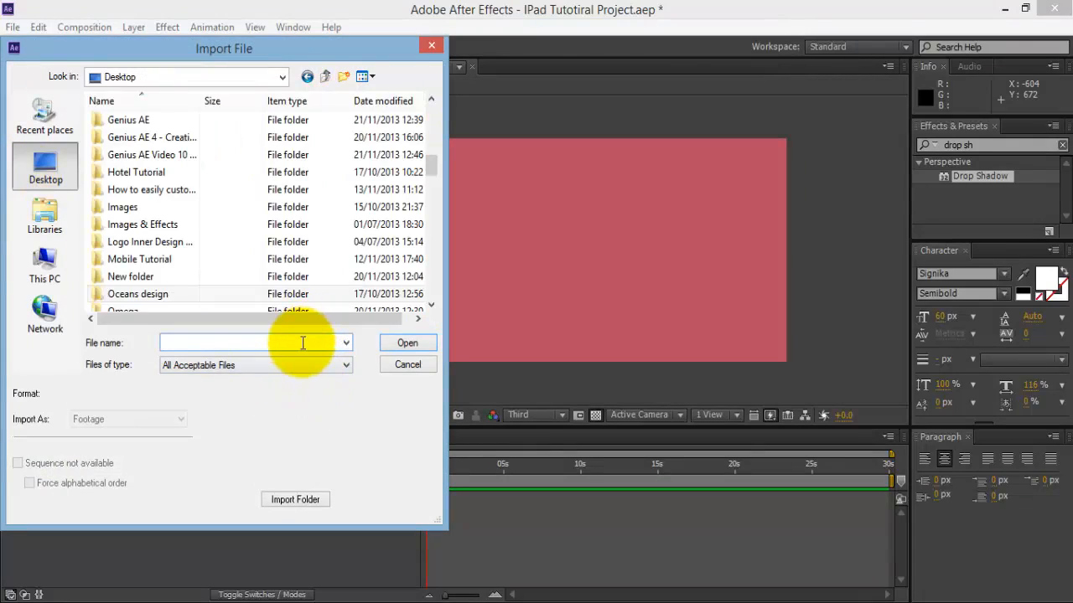
- Import Character Eddie.psd with its alpha channel interpreted as Premultiplied - Matted With Color
{"action": "type", "text": "char"}
{"action": "key", "text": "Down"}
{"action": "key", "text": "Down"}
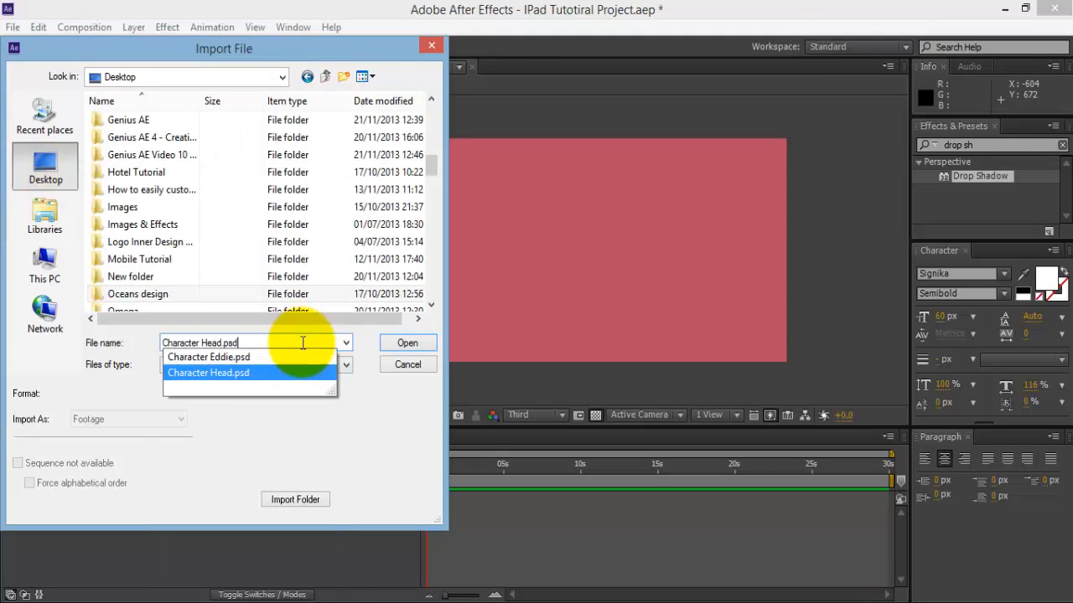
{"action": "key", "text": "Down"}
{"action": "key", "text": "Down"}
{"action": "key", "text": "Return"}
{"action": "key", "text": "Return"}
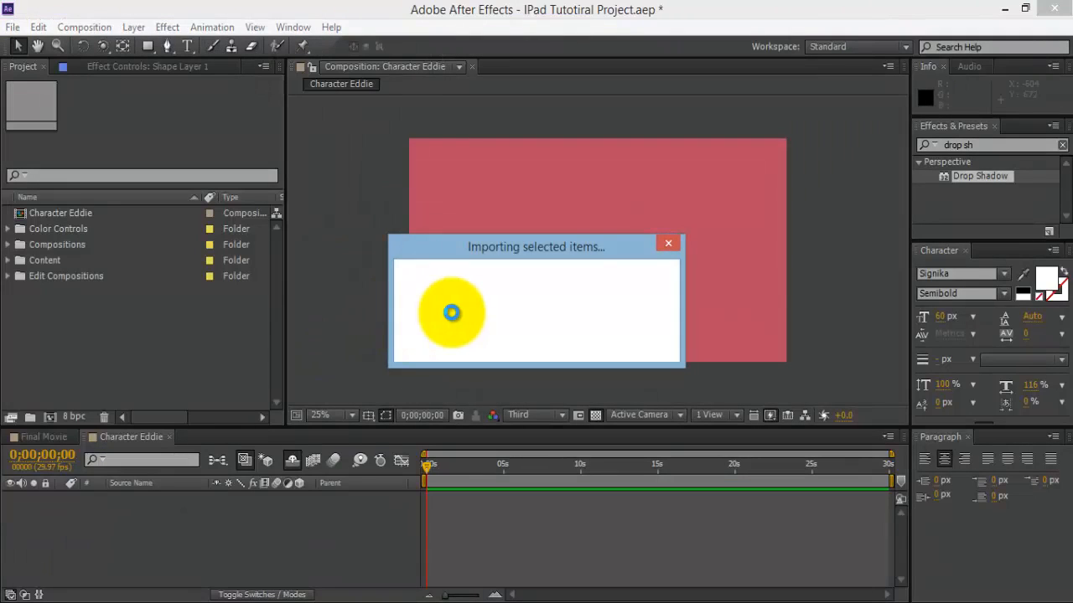
{"action": "left_click", "coordinate": [462, 308]}
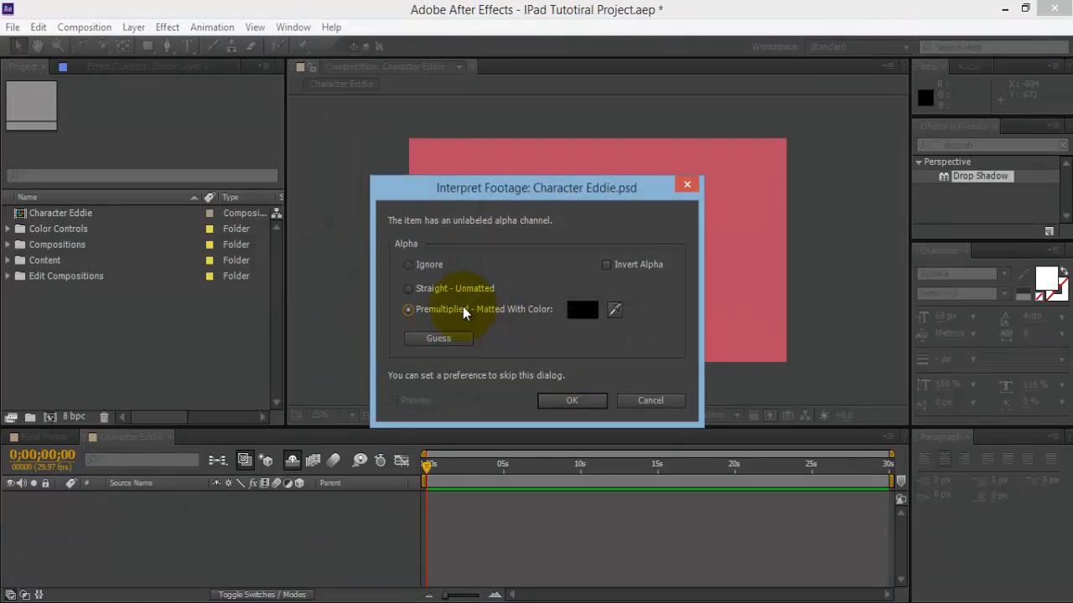
{"action": "left_click", "coordinate": [584, 401]}
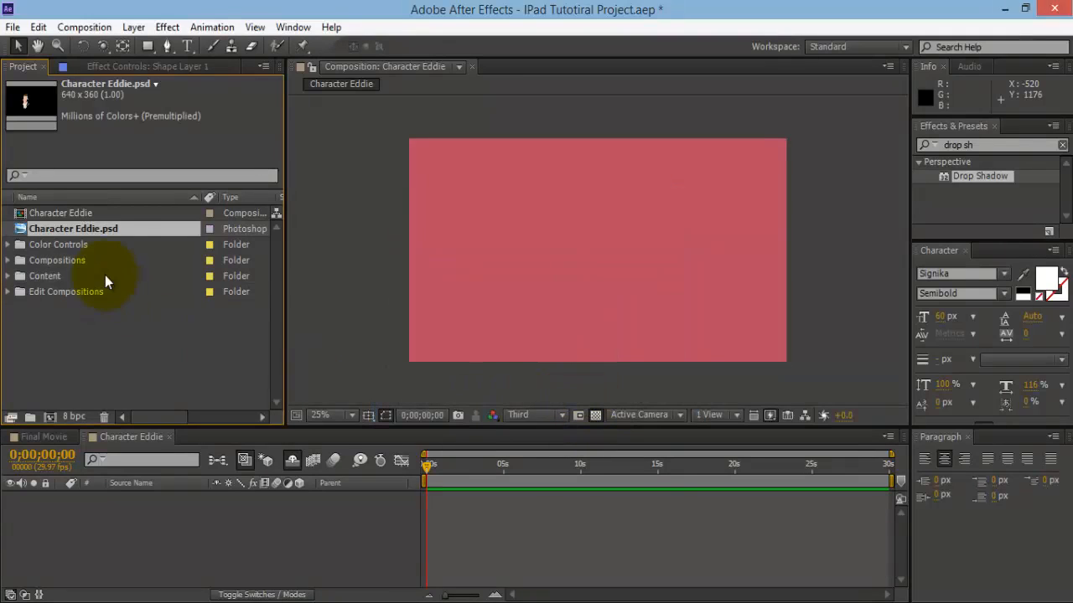
- Place Character Eddie.psd in the composition, enlarge it to nearly the full frame height and position the figure near the centre
{"action": "left_click_drag", "start_coordinate": [93, 231], "coordinate": [584, 265]}
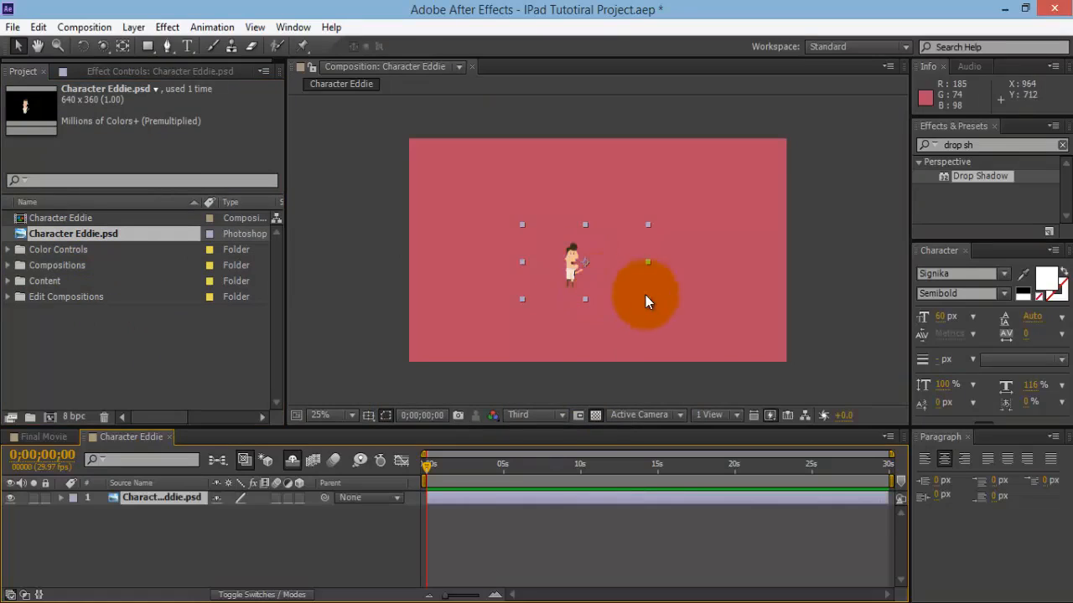
{"action": "left_click_drag", "start_coordinate": [647, 299], "coordinate": [814, 484]}
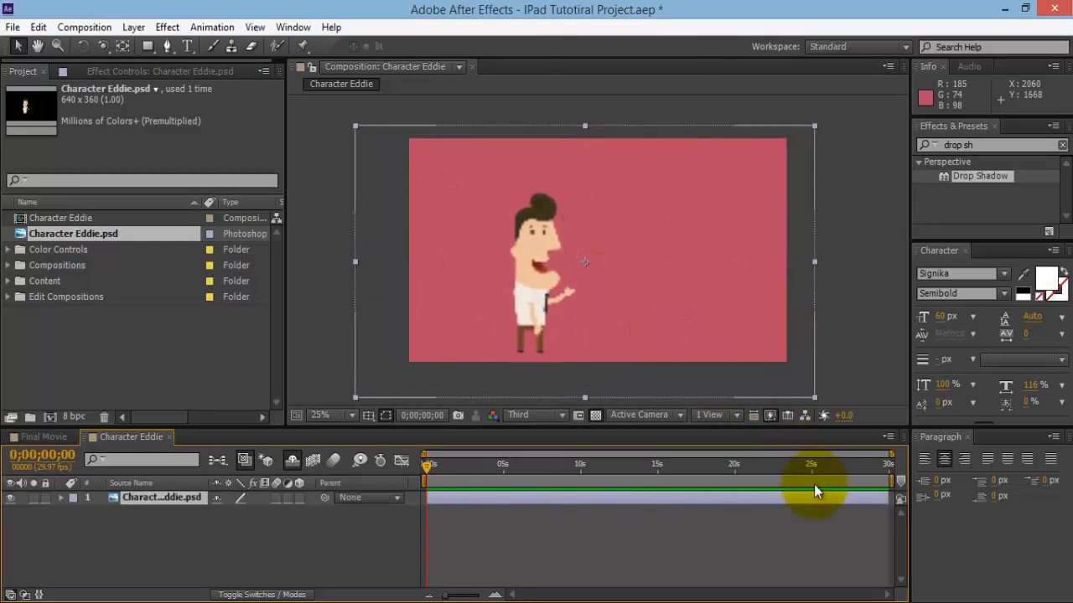
{"action": "left_click_drag", "start_coordinate": [665, 367], "coordinate": [665, 356]}
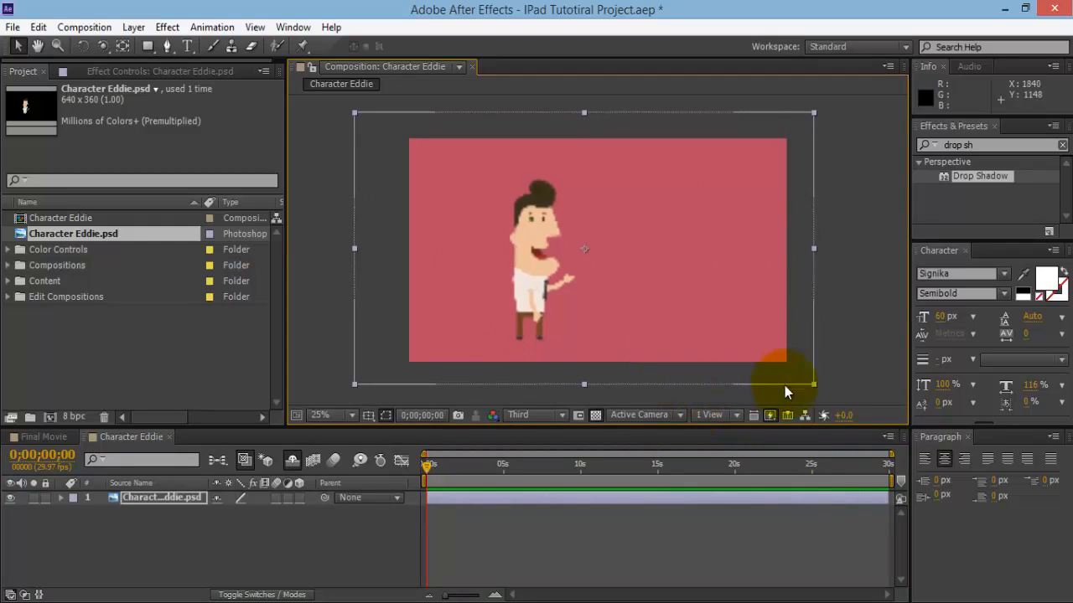
{"action": "left_click_drag", "start_coordinate": [813, 385], "coordinate": [863, 450]}
{"action": "left_click_drag", "start_coordinate": [709, 378], "coordinate": [743, 390]}
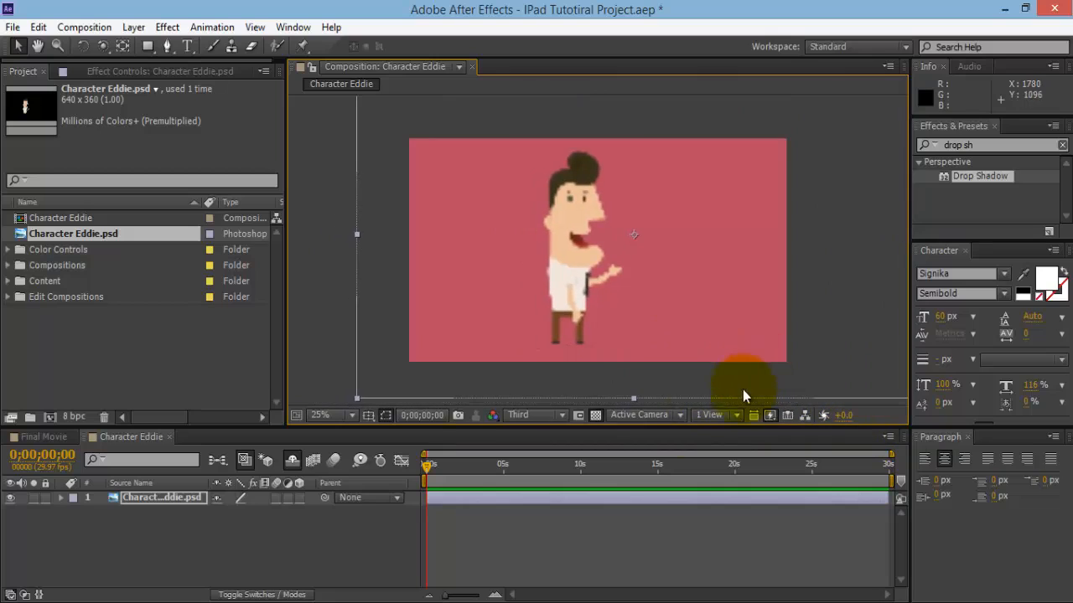
- Set the composition's preview resolution to Full
{"action": "left_click", "coordinate": [556, 424]}
{"action": "left_click", "coordinate": [553, 462]}
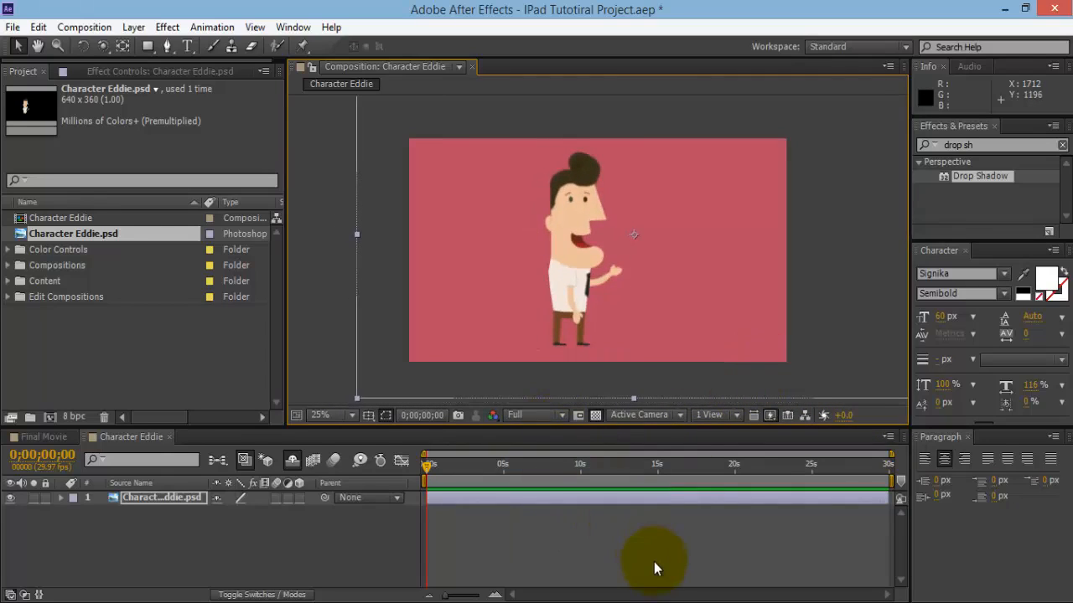
- Deselect the Character Eddie.psd layer and set the Pen tool's shape fill to None
{"action": "left_click", "coordinate": [96, 500]}
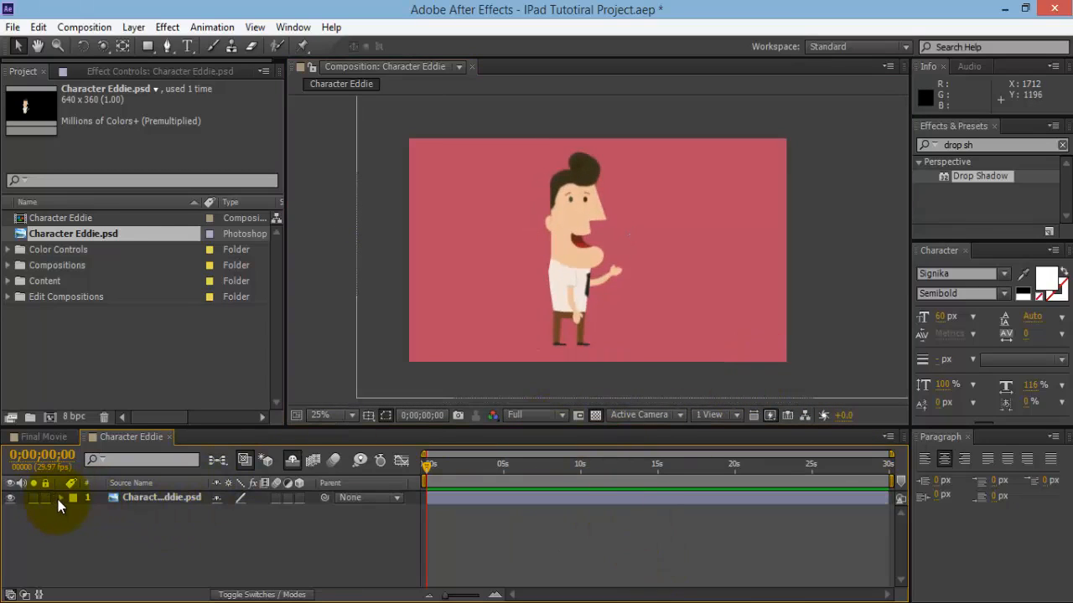
{"action": "left_click", "coordinate": [637, 317]}
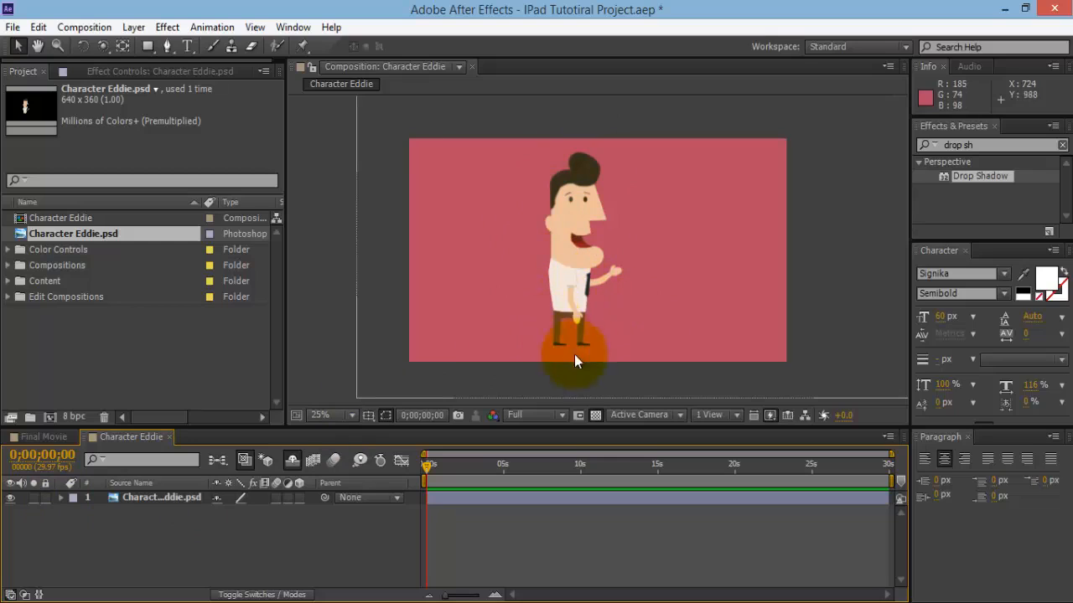
{"action": "left_click", "coordinate": [607, 244]}
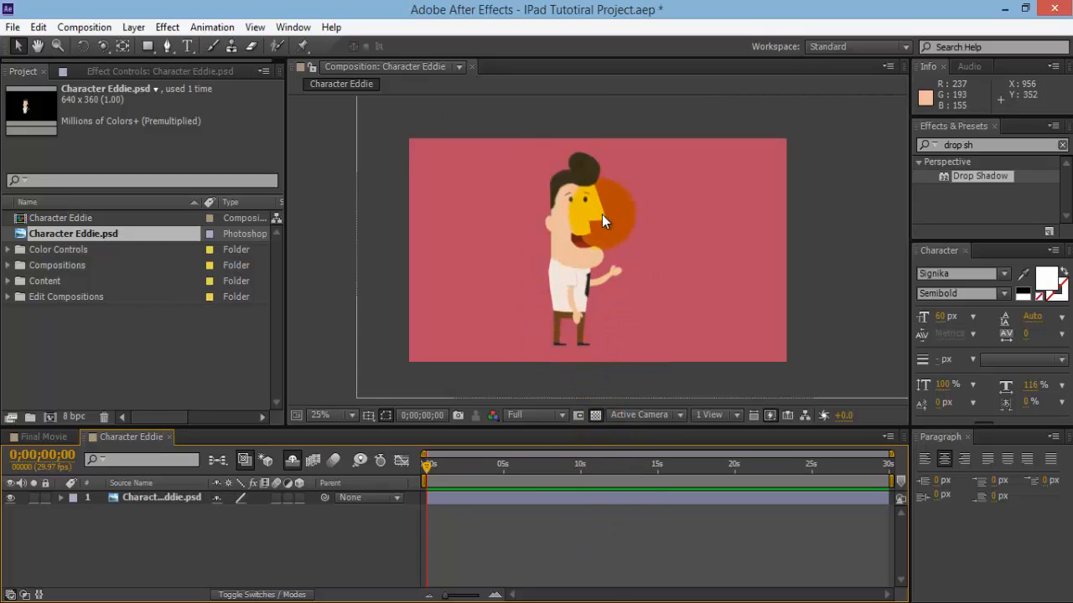
{"action": "key", "text": "space"}
{"action": "left_click_drag", "start_coordinate": [626, 223], "coordinate": [638, 241]}
{"action": "scroll", "coordinate": [632, 254], "scroll_direction": "up", "scroll_amount": 2}
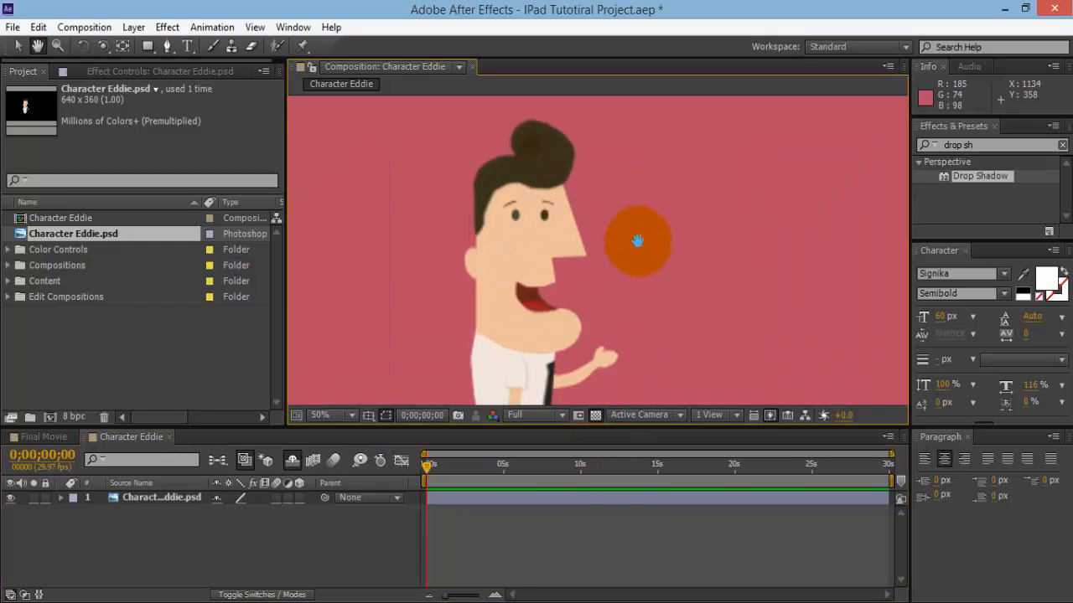
{"action": "left_click_drag", "start_coordinate": [598, 277], "coordinate": [623, 273]}
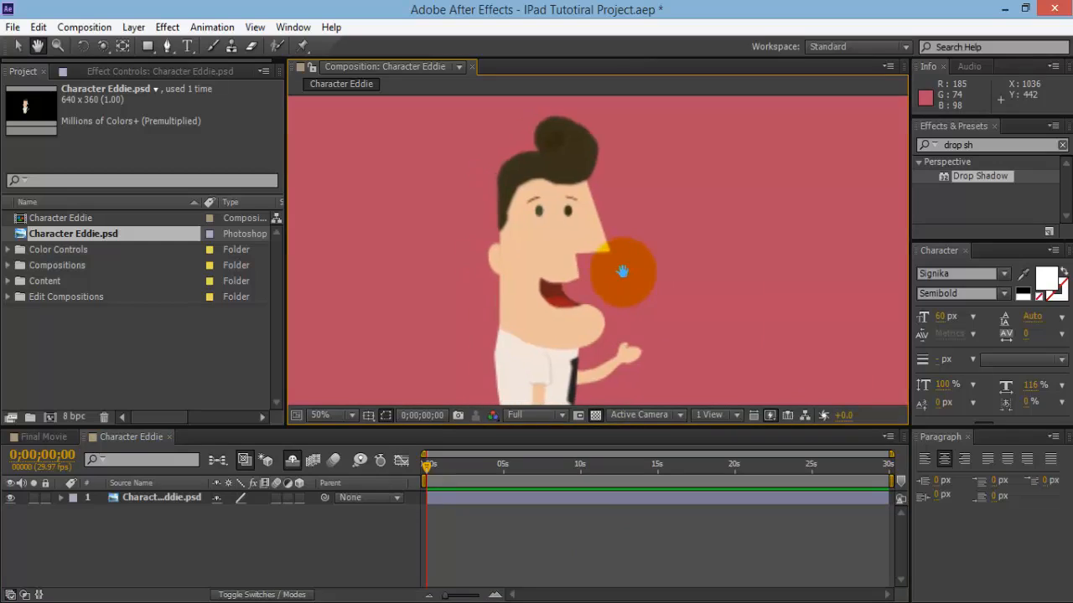
{"action": "left_click", "coordinate": [165, 49]}
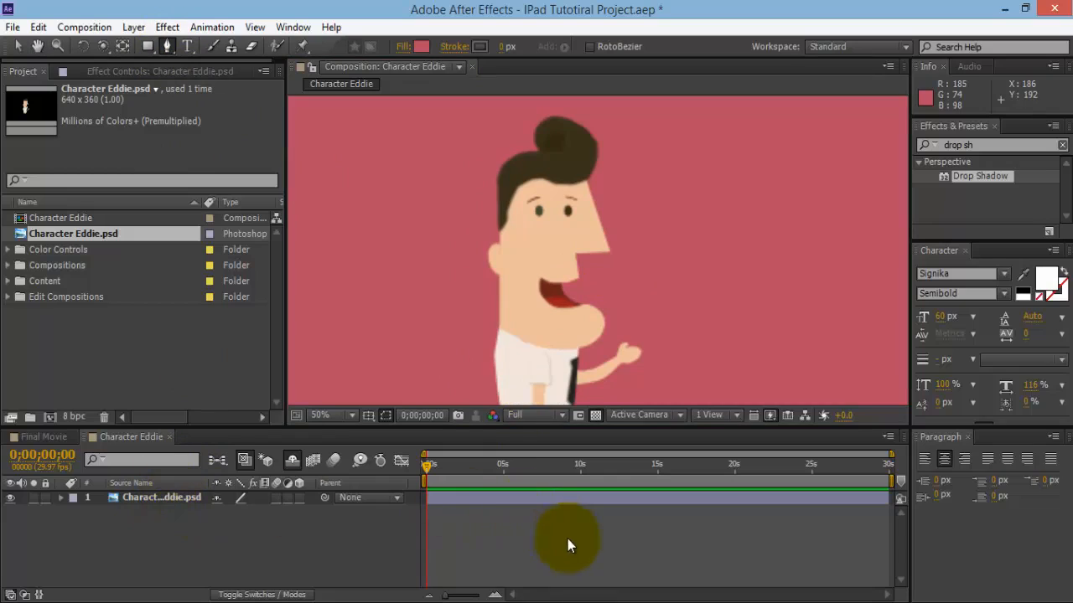
{"action": "left_click", "coordinate": [405, 48]}
{"action": "left_click", "coordinate": [28, 42]}
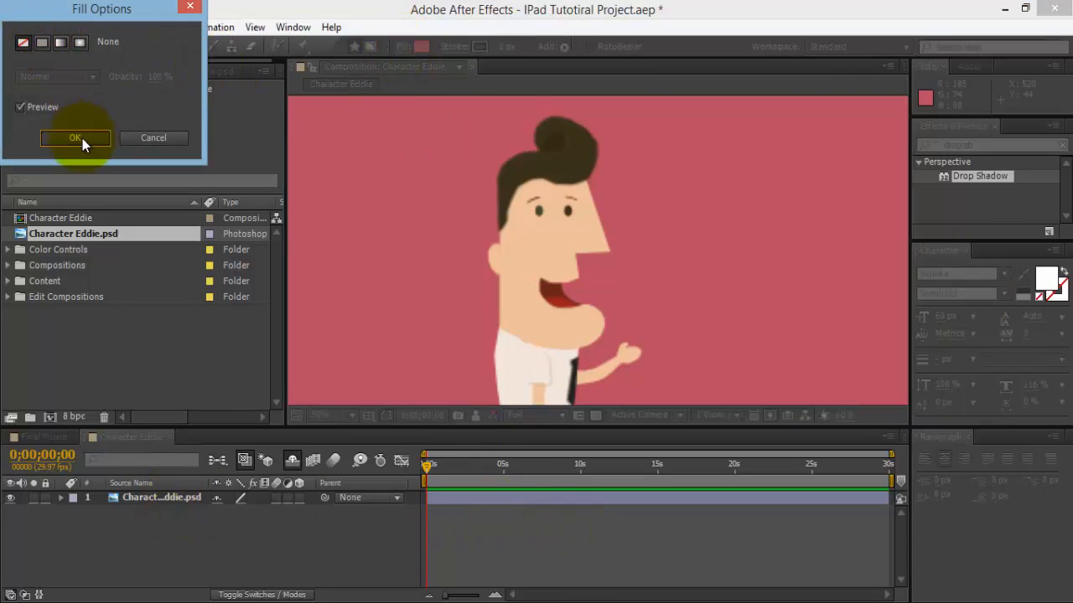
{"action": "left_click", "coordinate": [82, 138]}
- Set the Pen tool's shape stroke to 1 px wide in black (000000)
{"action": "left_click", "coordinate": [510, 43]}
{"action": "type", "text": "1"}
{"action": "key", "text": "Return"}
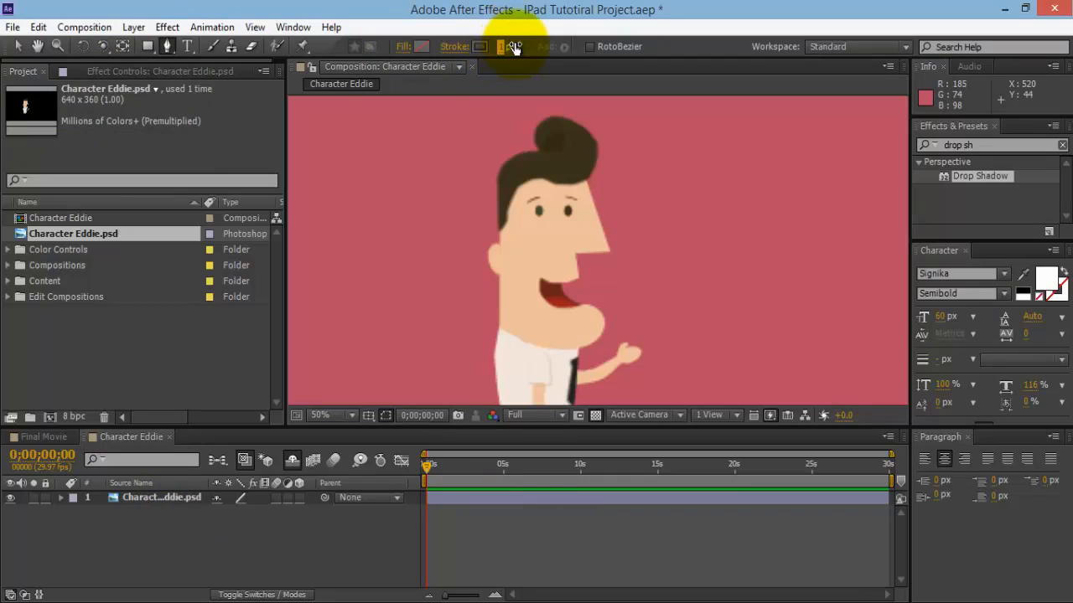
{"action": "left_click", "coordinate": [479, 47]}
{"action": "left_click", "coordinate": [10, 252]}
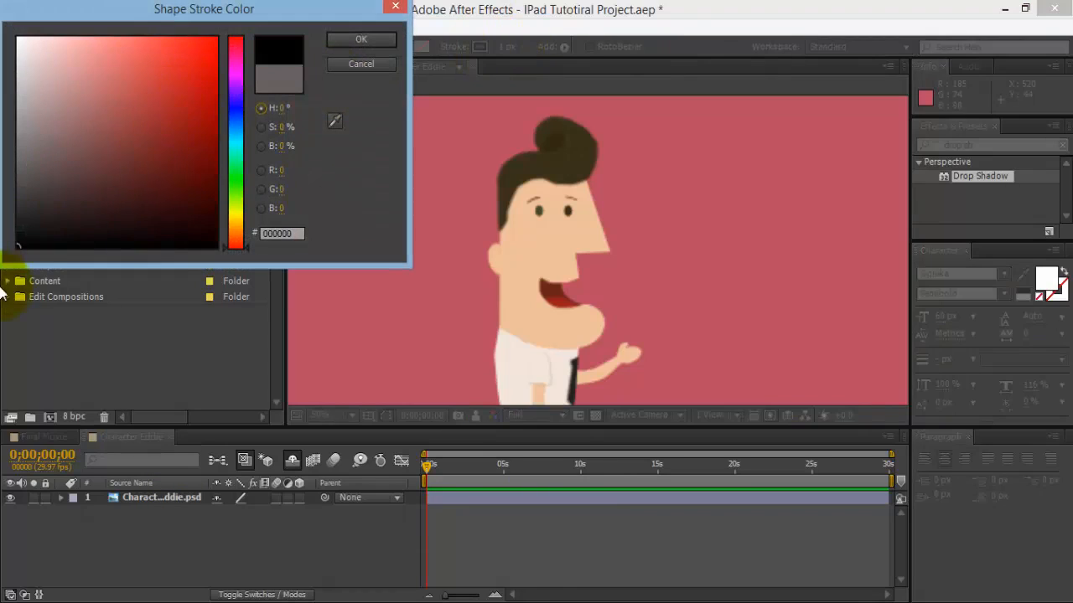
{"action": "left_click", "coordinate": [374, 38]}
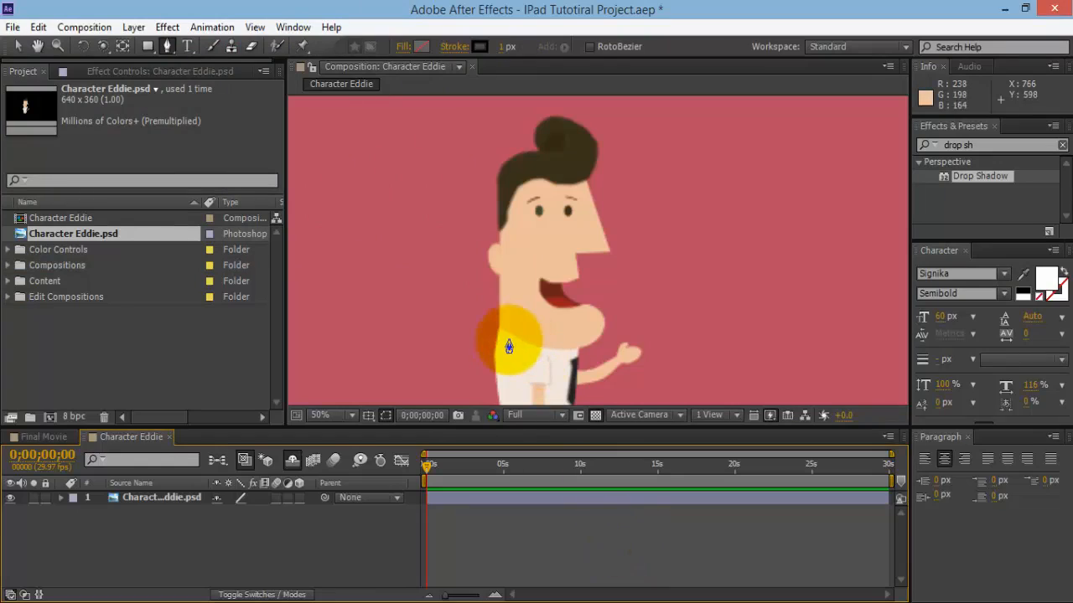
- Start a new shape path with the Pen tool, running straight up the back of the neck from the shirt collar to the ear's lower end
{"action": "scroll", "coordinate": [506, 339], "scroll_direction": "up", "scroll_amount": 4}
{"action": "scroll", "coordinate": [506, 340], "scroll_direction": "down", "scroll_amount": 4}
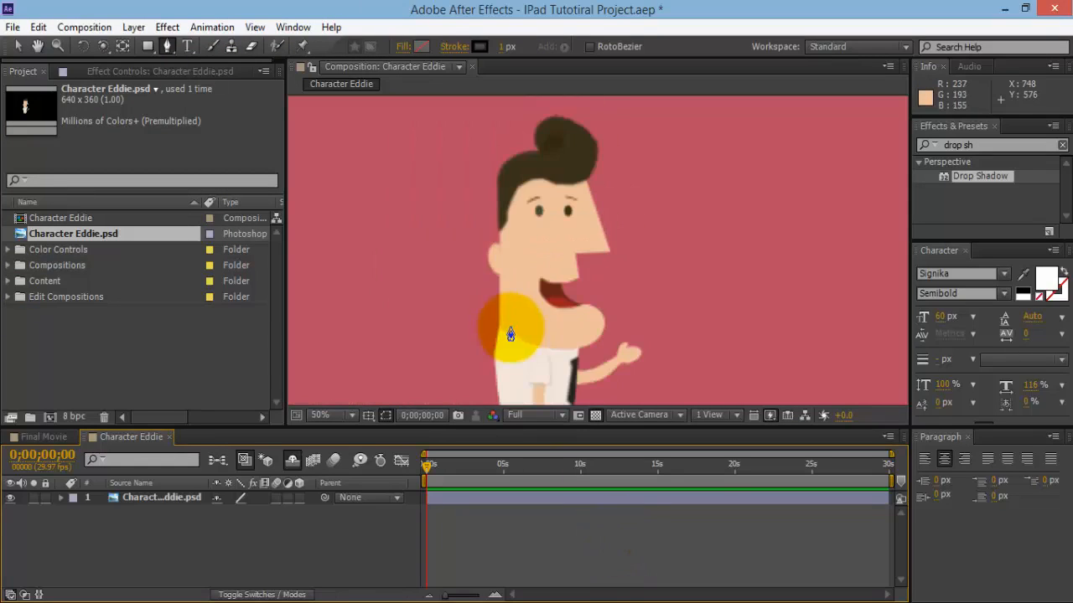
{"action": "scroll", "coordinate": [505, 333], "scroll_direction": "up", "scroll_amount": 2}
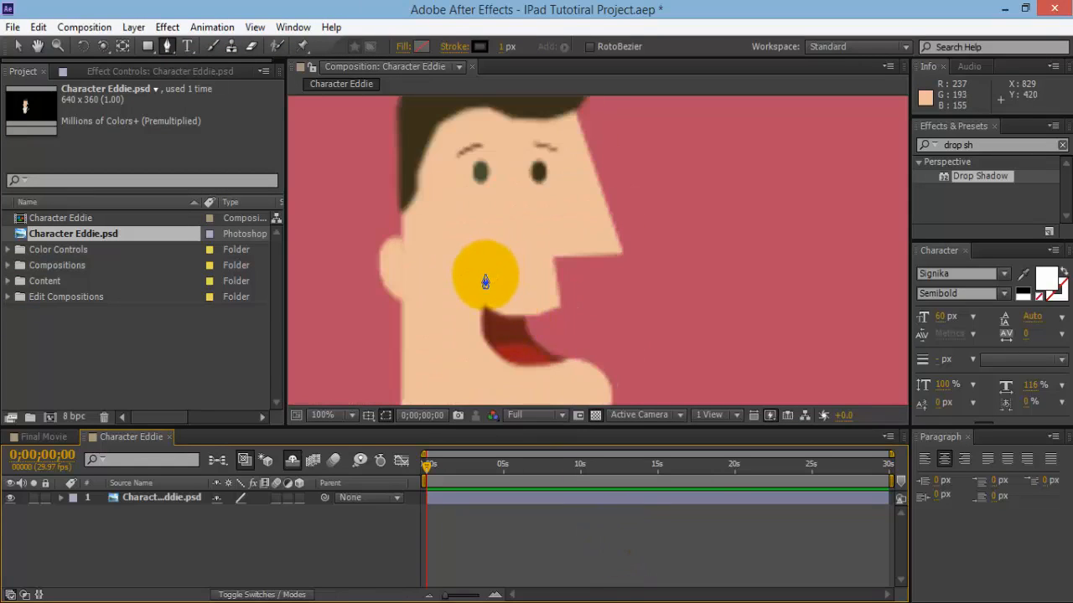
{"action": "key", "text": "space"}
{"action": "left_click_drag", "start_coordinate": [487, 277], "coordinate": [585, 199]}
{"action": "mouse_move", "coordinate": [554, 269]}
{"action": "left_mouse_down"}
{"action": "mouse_move", "coordinate": [627, 178]}
{"action": "mouse_move", "coordinate": [635, 192]}
{"action": "left_mouse_up"}
{"action": "scroll", "coordinate": [568, 251], "scroll_direction": "up", "scroll_amount": 1}
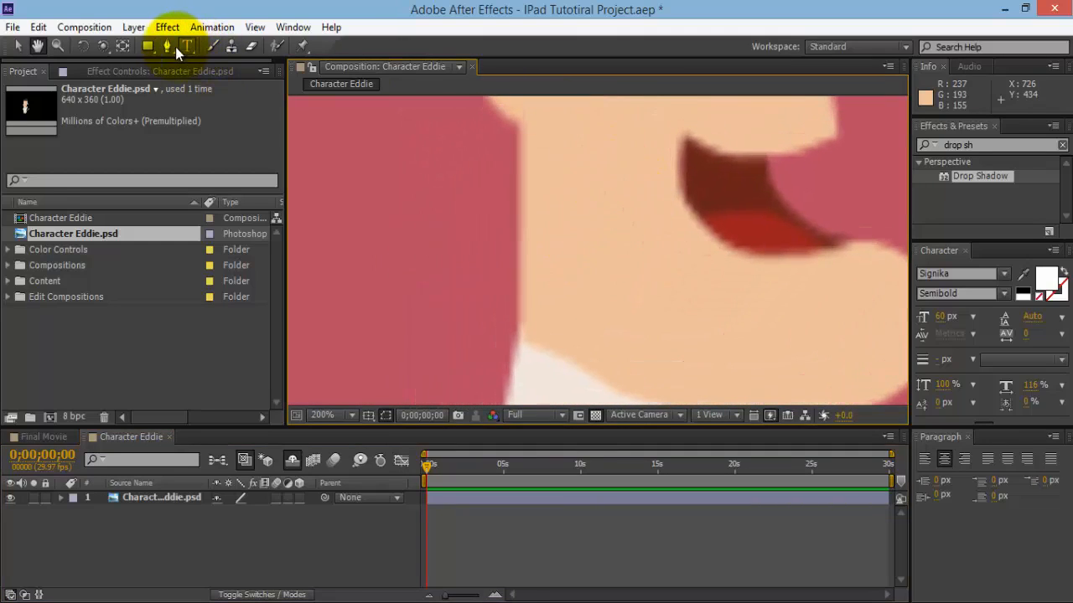
{"action": "left_click", "coordinate": [169, 45]}
{"action": "left_click", "coordinate": [517, 340]}
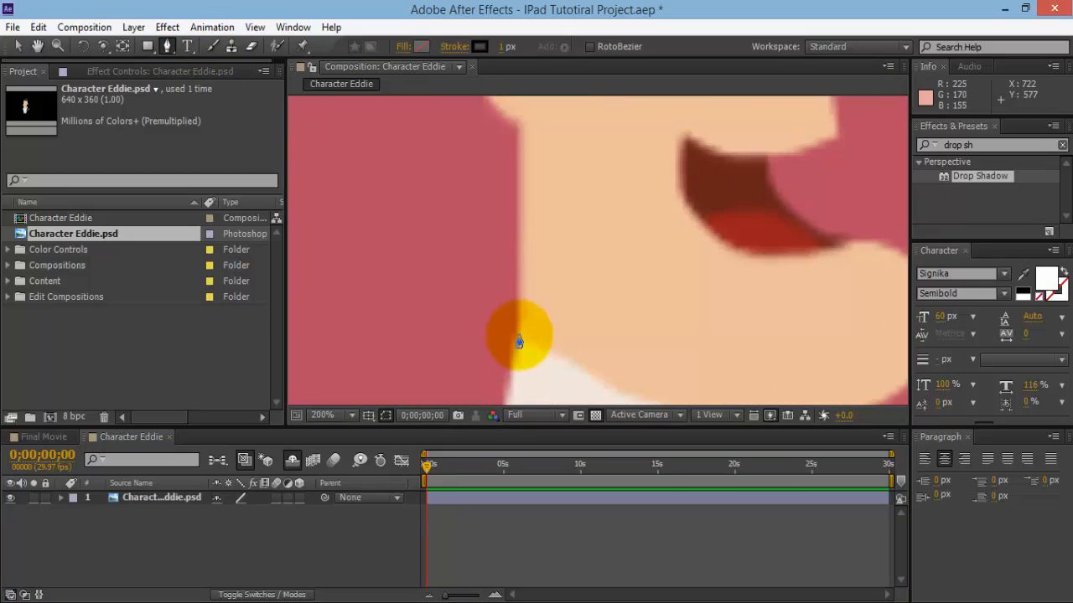
{"action": "left_click", "coordinate": [521, 129]}
- Continue the path as a curve around the outer edge of the ear to where its upper end meets the head
{"action": "key", "text": "comma"}
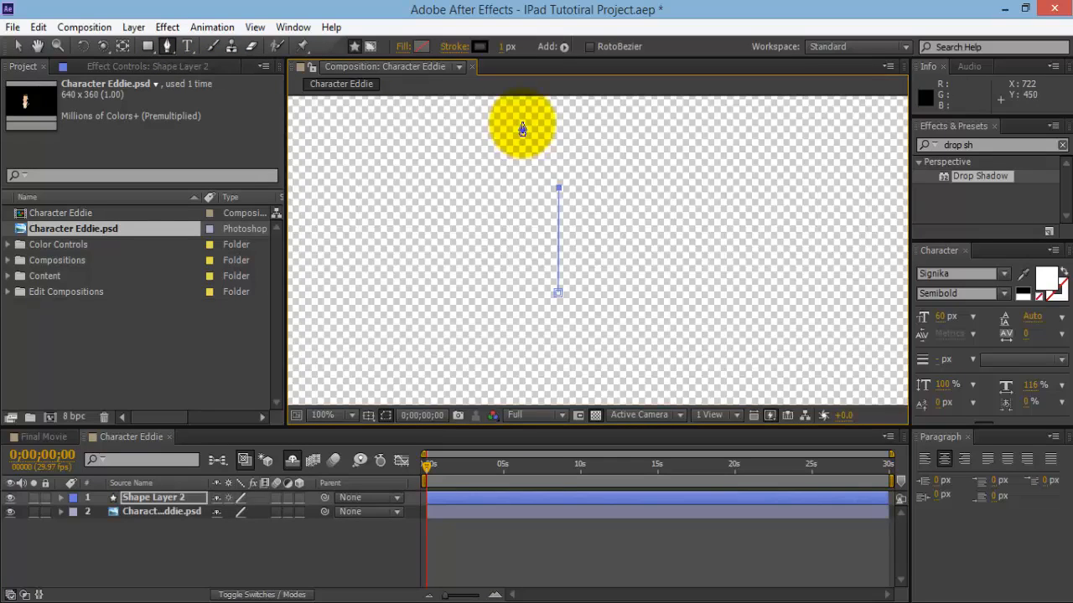
{"action": "key", "text": "space"}
{"action": "left_click_drag", "start_coordinate": [575, 160], "coordinate": [660, 263]}
{"action": "scroll", "coordinate": [574, 209], "scroll_direction": "up", "scroll_amount": 4}
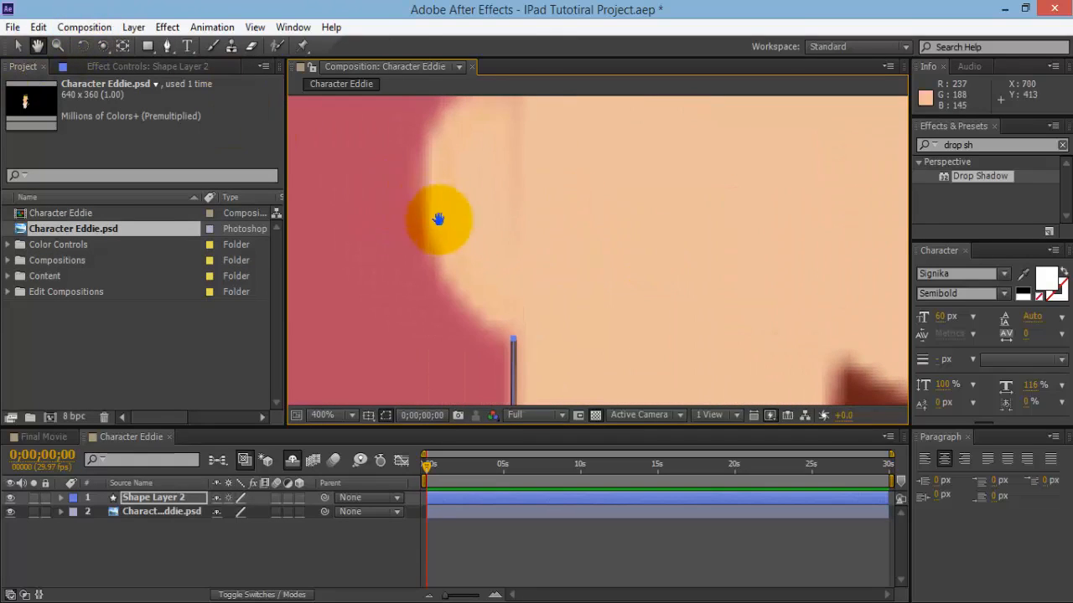
{"action": "left_click", "coordinate": [167, 45]}
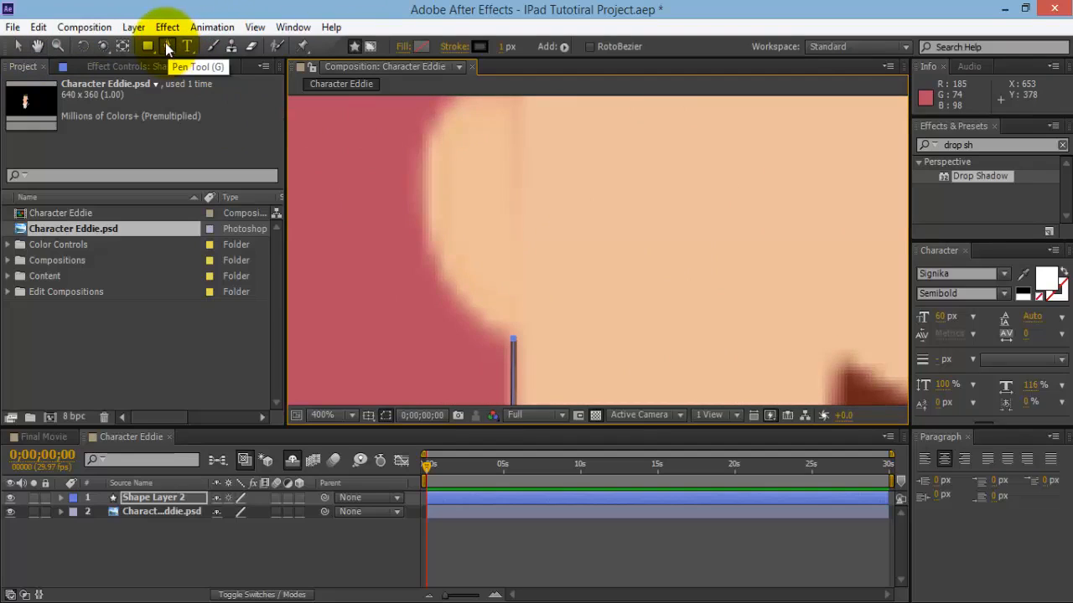
{"action": "left_click", "coordinate": [436, 267]}
{"action": "mouse_move", "coordinate": [436, 261]}
{"action": "left_mouse_down"}
{"action": "mouse_move", "coordinate": [433, 225]}
{"action": "mouse_move", "coordinate": [432, 254]}
{"action": "left_mouse_up"}
{"action": "left_click_drag", "start_coordinate": [432, 140], "coordinate": [438, 127]}
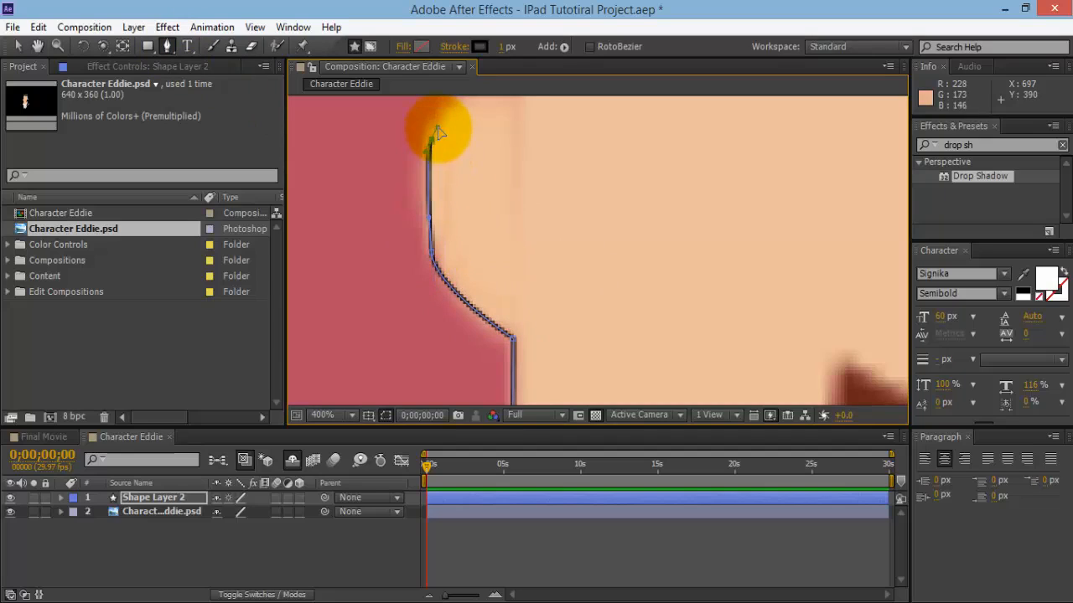
{"action": "key", "text": "comma"}
{"action": "left_click_drag", "start_coordinate": [547, 171], "coordinate": [518, 198]}
{"action": "key", "text": "period"}
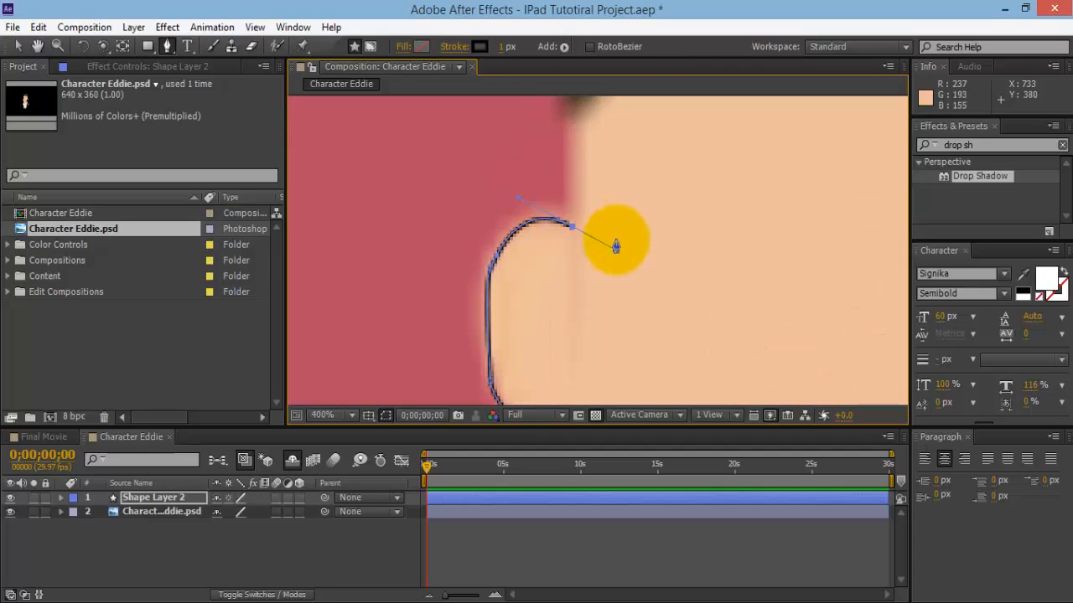
{"action": "left_click_drag", "start_coordinate": [621, 258], "coordinate": [585, 235]}
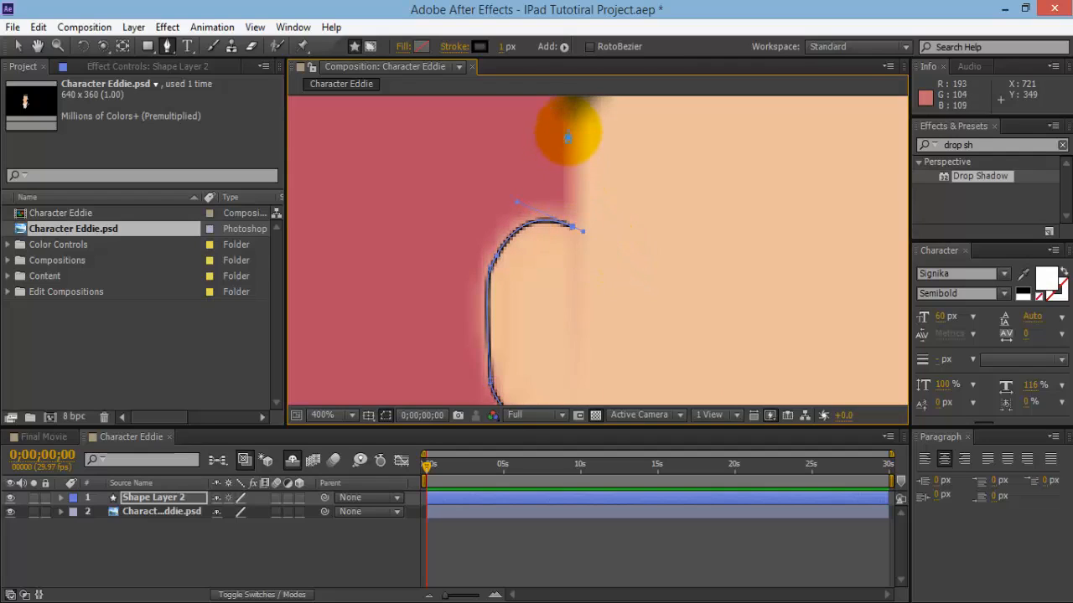
- Extend the path straight up to the hairline and adjust the corner point and handle at the ear's upper end
{"action": "left_click", "coordinate": [567, 130]}
{"action": "left_click_drag", "start_coordinate": [582, 232], "coordinate": [578, 232]}
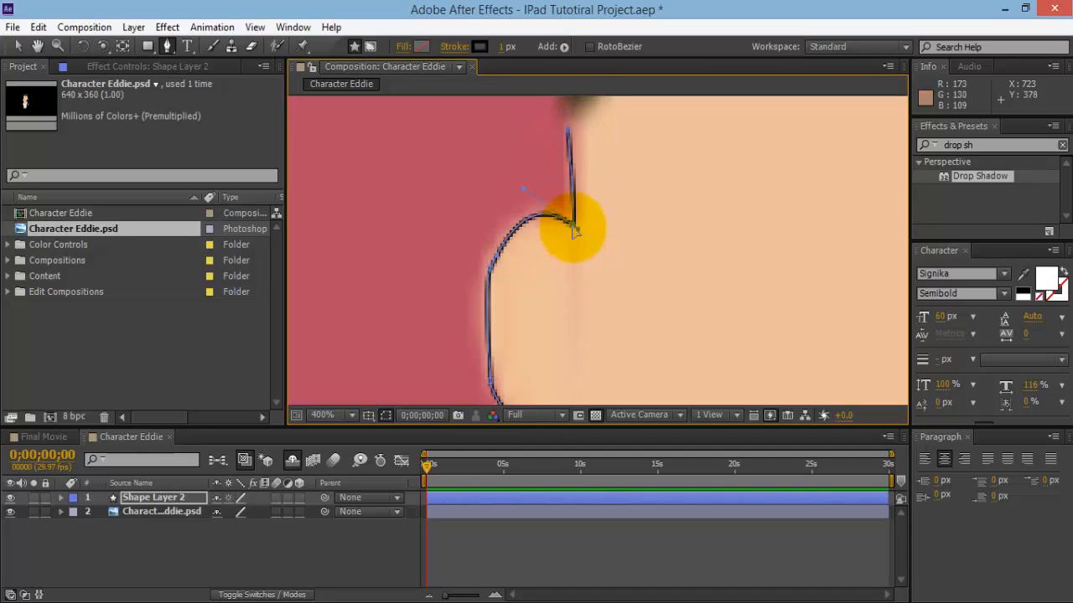
{"action": "left_click_drag", "start_coordinate": [574, 227], "coordinate": [572, 224]}
{"action": "left_click", "coordinate": [569, 129]}
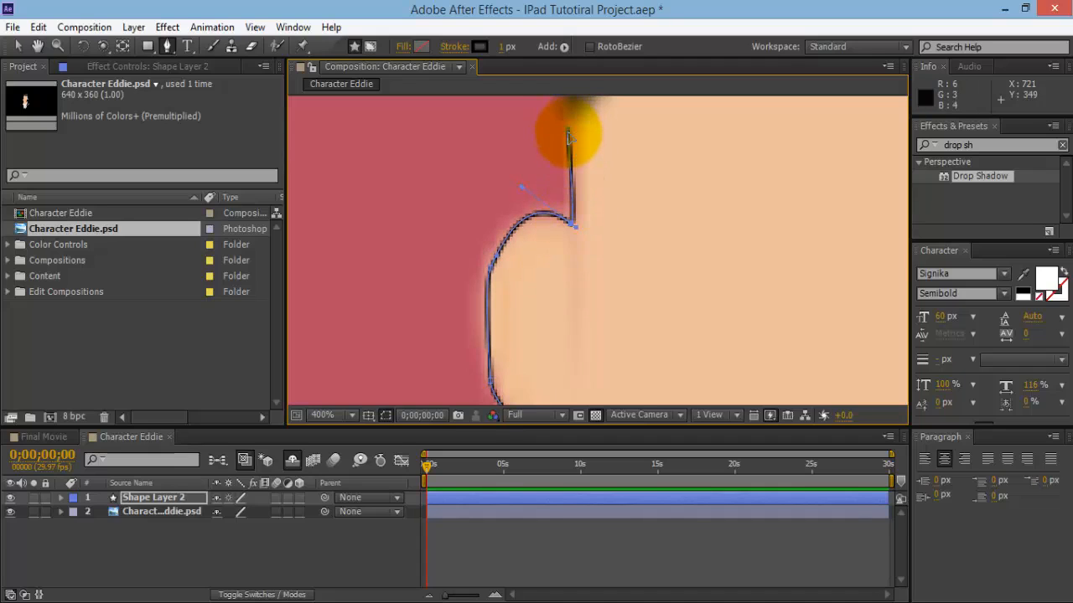
- Carry the path roughly through the hair above the face, ending where the hair meets the forehead's front edge
{"action": "scroll", "coordinate": [590, 159], "scroll_direction": "down", "scroll_amount": 4}
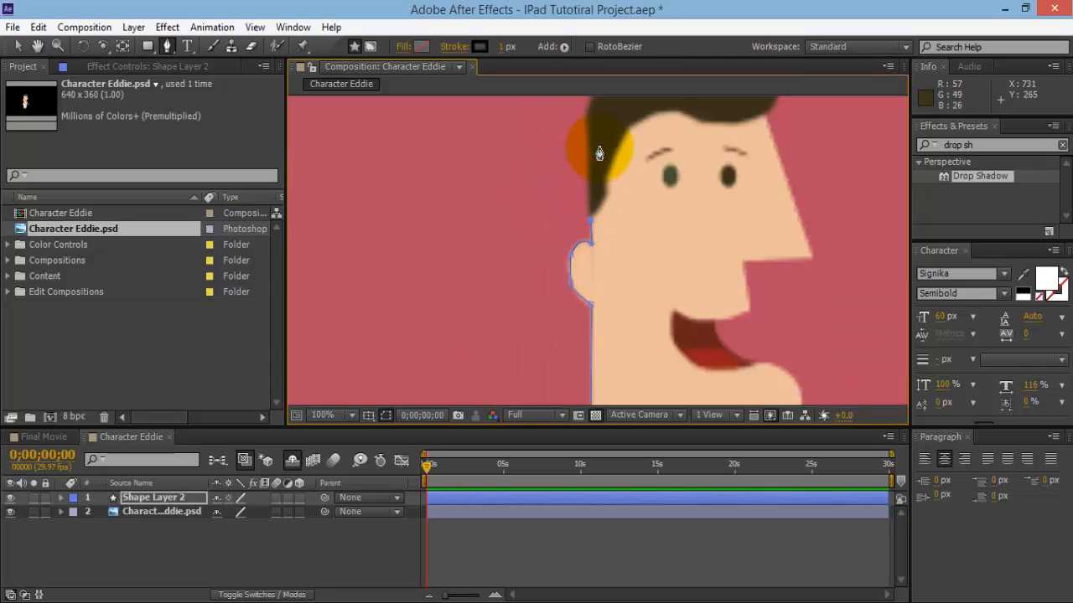
{"action": "scroll", "coordinate": [673, 125], "scroll_direction": "down", "scroll_amount": 2}
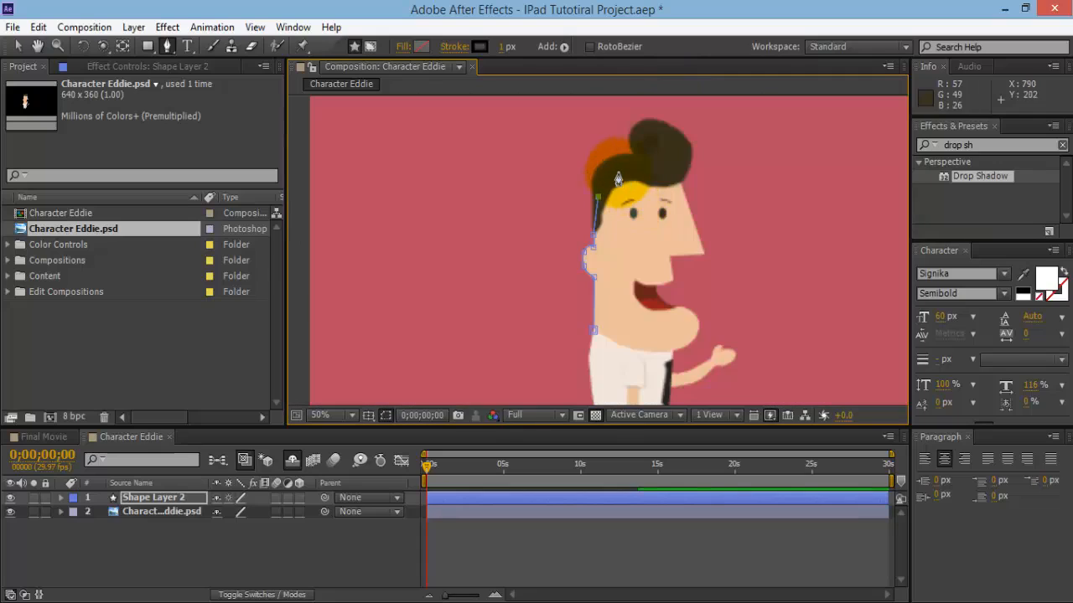
{"action": "left_click_drag", "start_coordinate": [665, 173], "coordinate": [676, 183]}
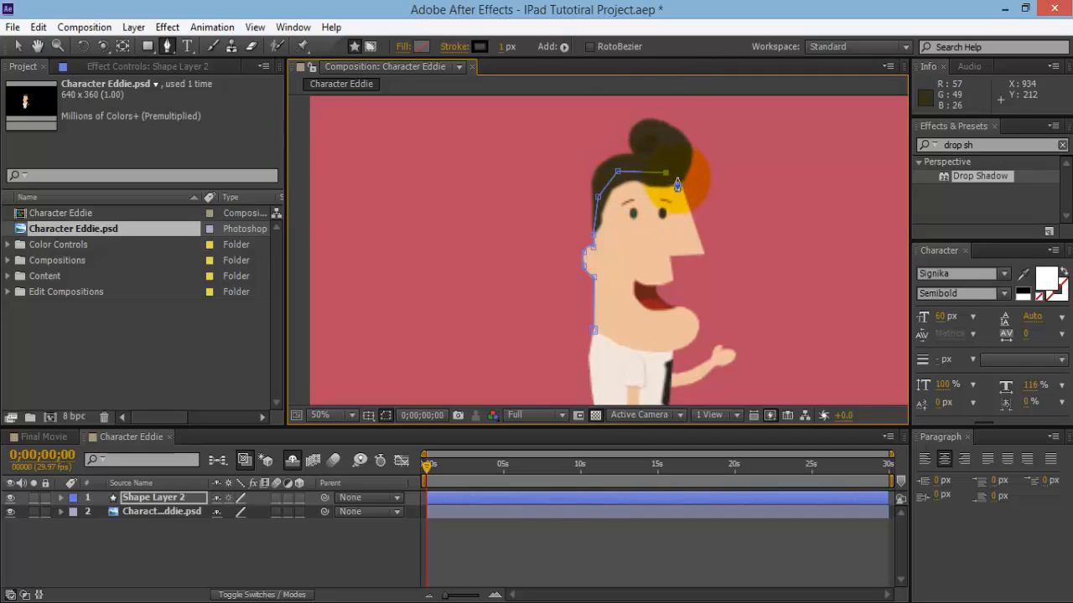
{"action": "scroll", "coordinate": [692, 191], "scroll_direction": "up", "scroll_amount": 2}
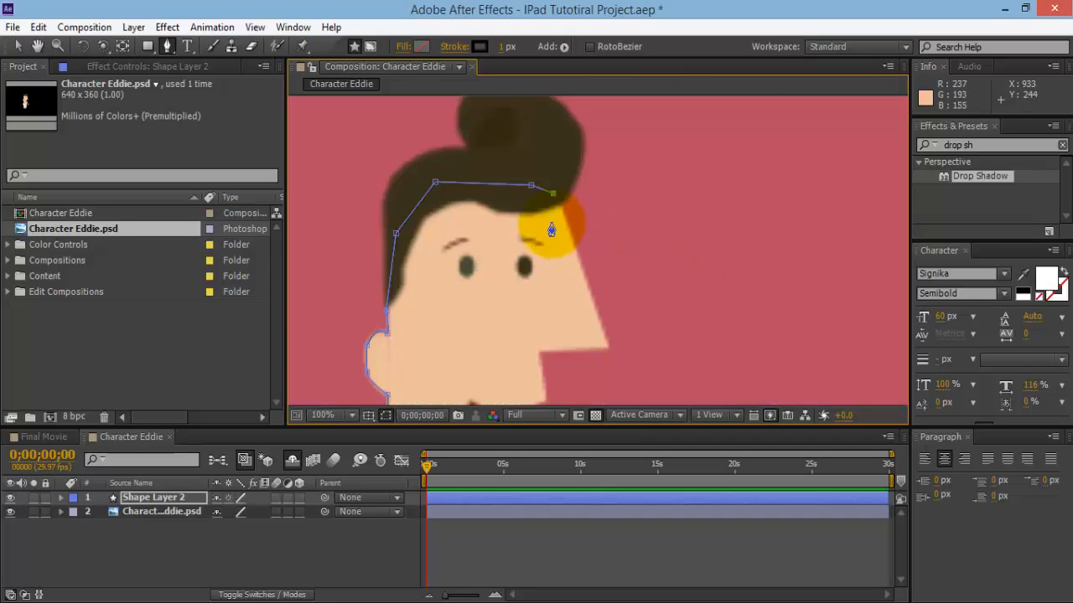
{"action": "scroll", "coordinate": [568, 220], "scroll_direction": "up", "scroll_amount": 1}
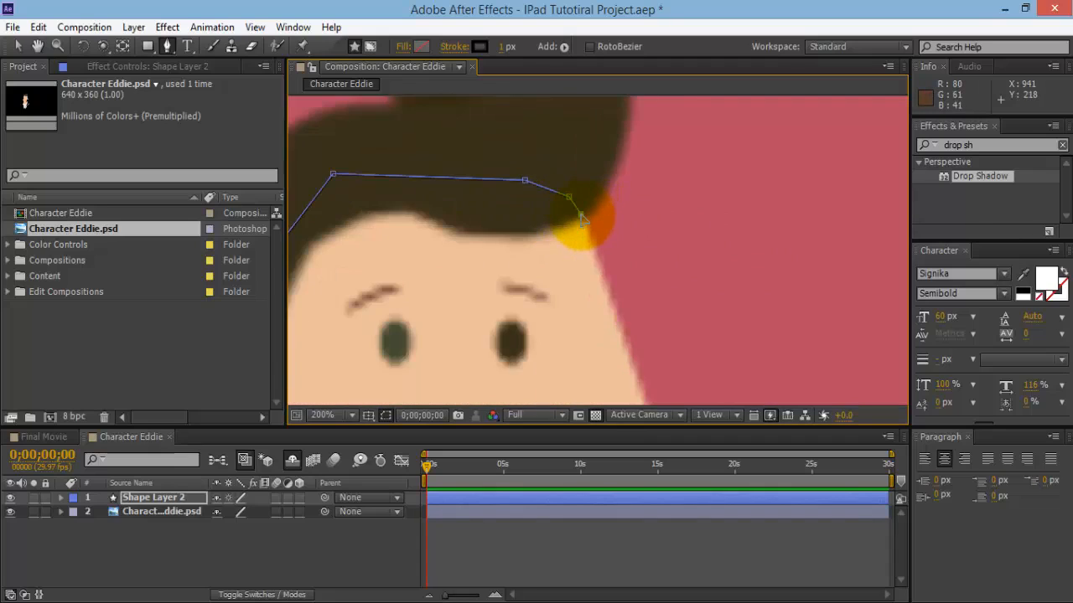
- Trace the forehead down to the nose tip, back along the nose's underside and down to the front of the upper lip
{"action": "scroll", "coordinate": [603, 275], "scroll_direction": "down", "scroll_amount": 1}
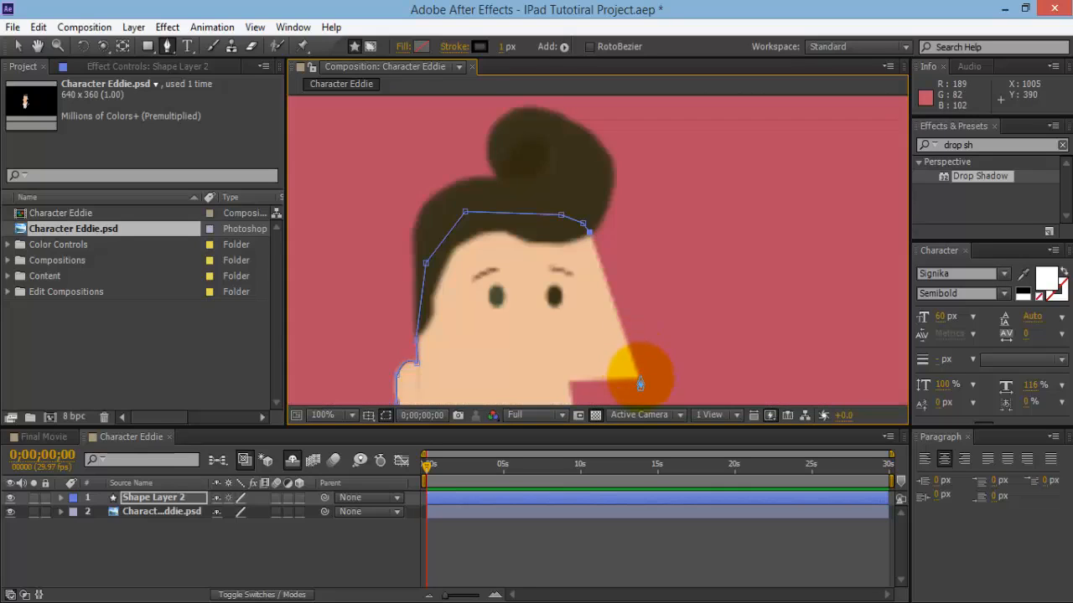
{"action": "left_click", "coordinate": [569, 381]}
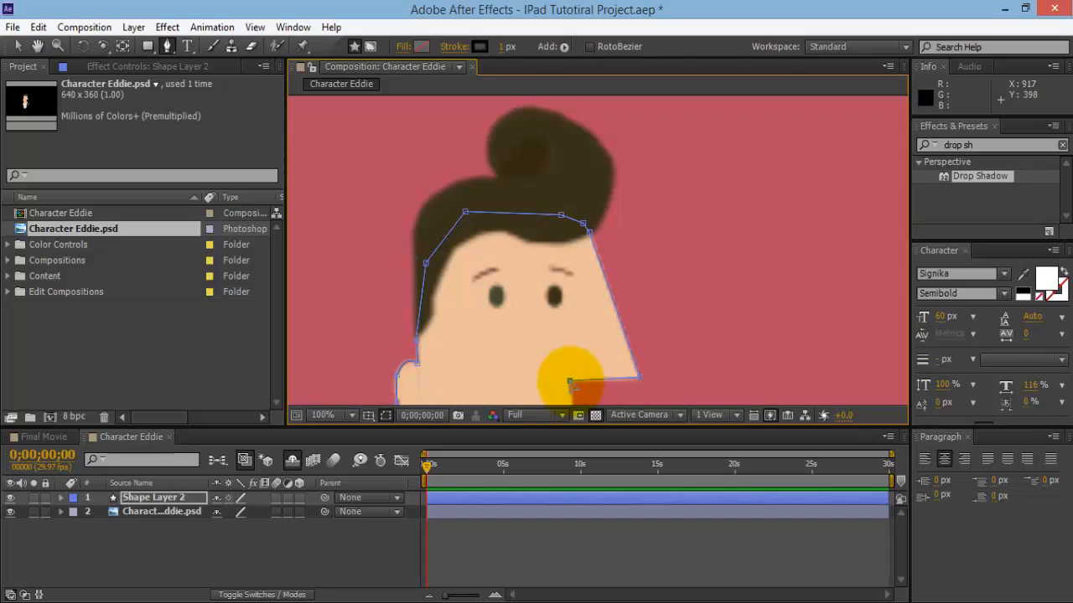
{"action": "key", "text": "space"}
{"action": "left_click_drag", "start_coordinate": [587, 352], "coordinate": [744, 398]}
{"action": "scroll", "coordinate": [572, 212], "scroll_direction": "up", "scroll_amount": 2}
{"action": "left_click", "coordinate": [166, 46]}
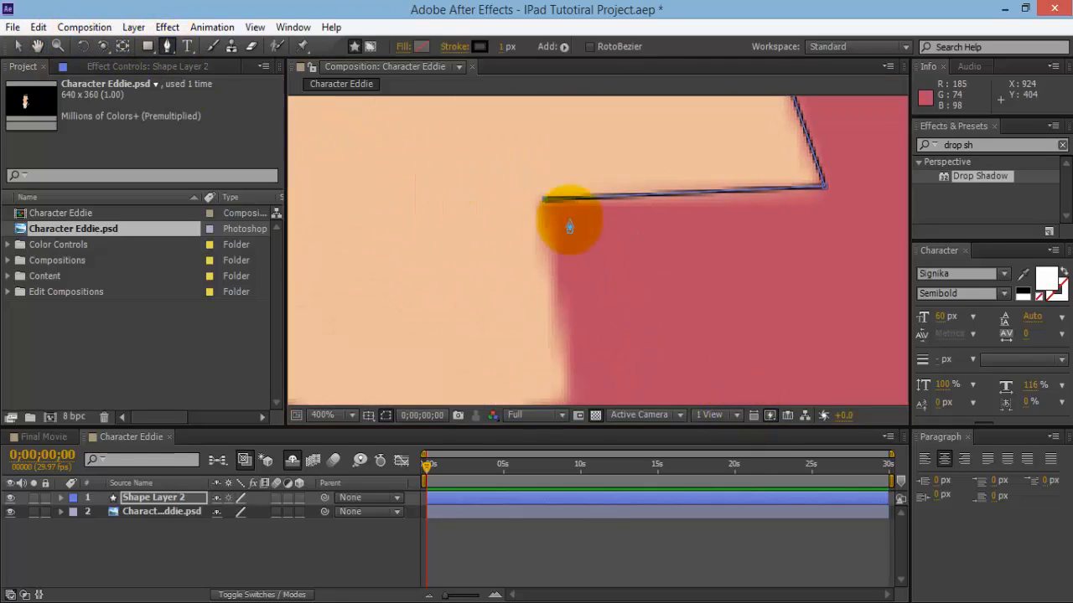
{"action": "key", "text": "comma"}
{"action": "left_click", "coordinate": [581, 321]}
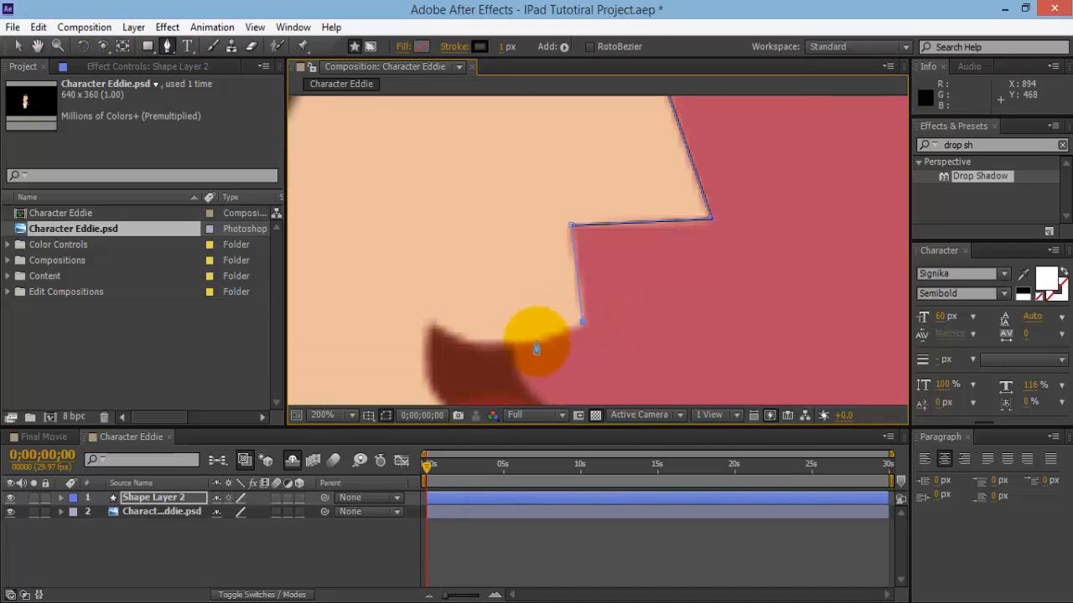
- Trace the path back along the upper lip's underside to the mouth's inner corner and adjust the corner point
{"action": "mouse_move", "coordinate": [535, 340]}
{"action": "left_mouse_down"}
{"action": "mouse_move", "coordinate": [509, 348]}
{"action": "mouse_move", "coordinate": [536, 343]}
{"action": "left_mouse_up"}
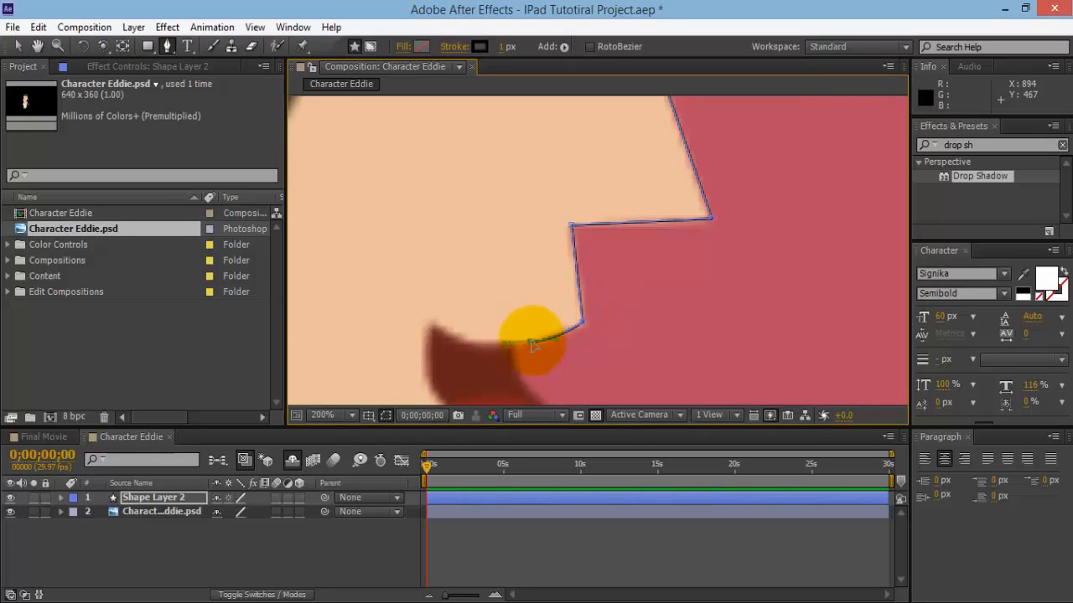
{"action": "left_click", "coordinate": [433, 324]}
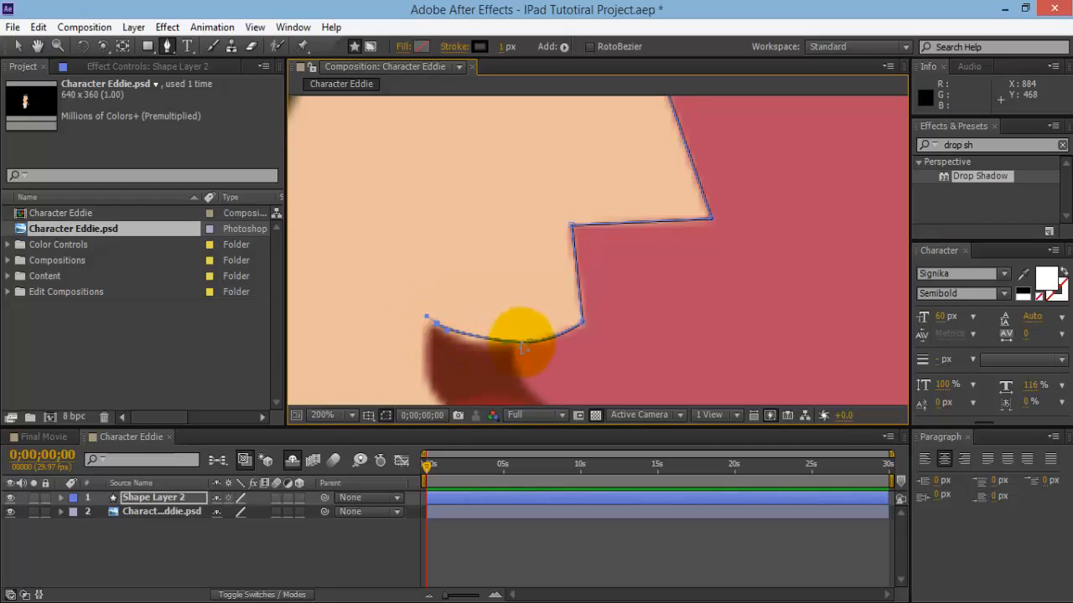
{"action": "left_click_drag", "start_coordinate": [528, 342], "coordinate": [583, 218]}
{"action": "key", "text": "space"}
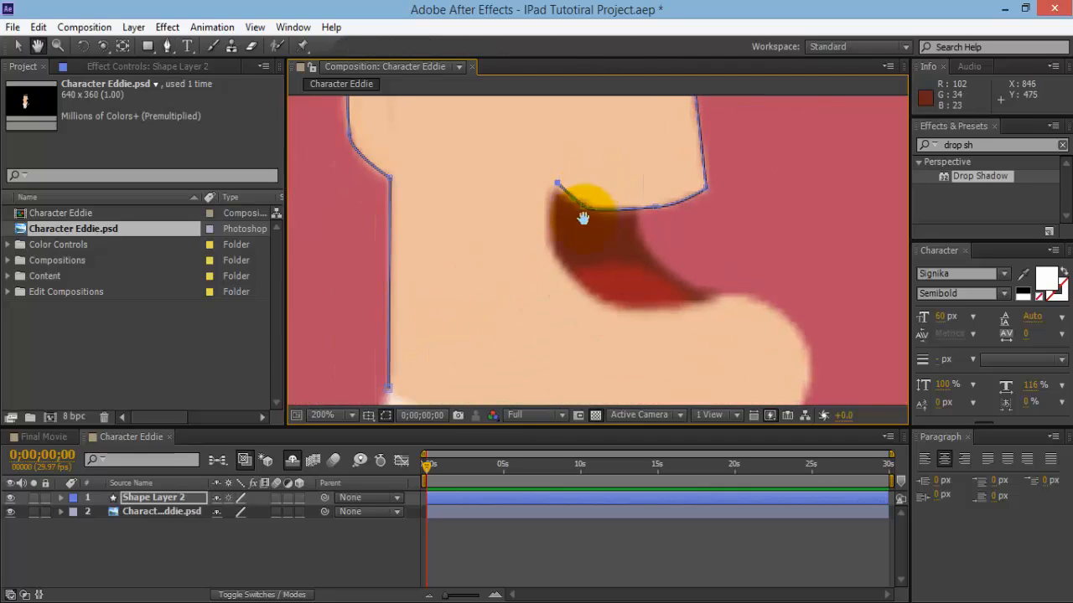
{"action": "scroll", "coordinate": [583, 218], "scroll_direction": "up", "scroll_amount": 1}
{"action": "left_click", "coordinate": [170, 47]}
{"action": "left_click", "coordinate": [520, 174]}
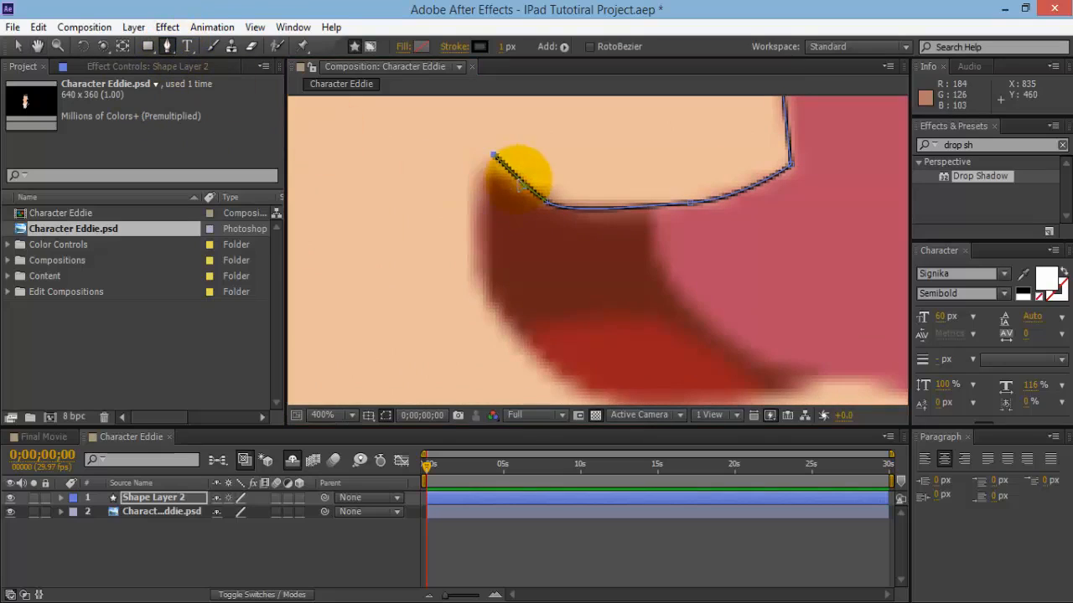
{"action": "left_click_drag", "start_coordinate": [494, 155], "coordinate": [484, 168]}
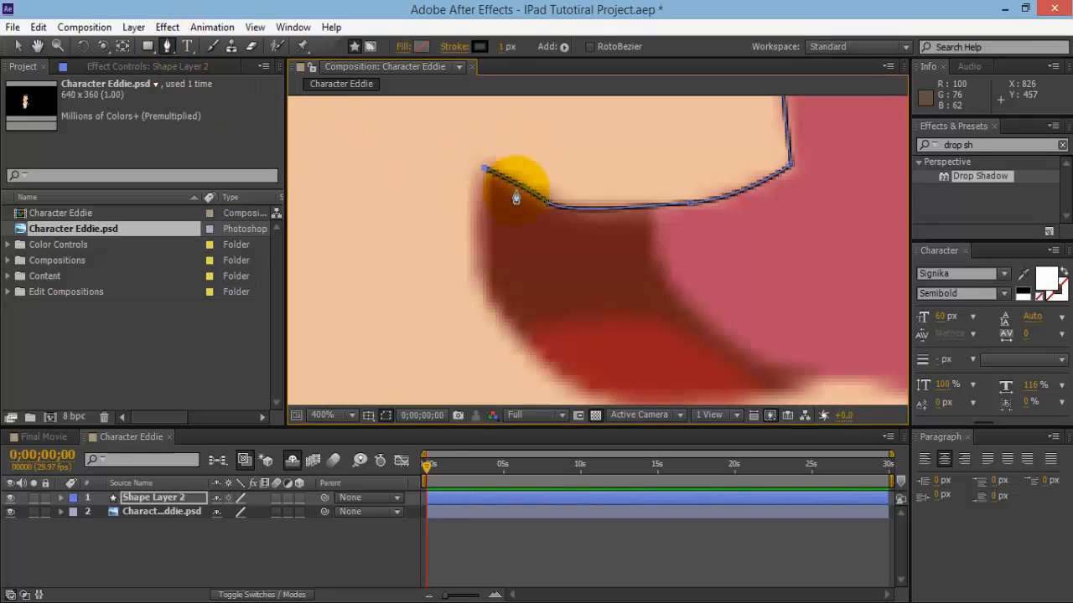
- Curve the path from the mouth's upper inner corner down the back edge of the open mouth toward the tongue
{"action": "left_click", "coordinate": [469, 253]}
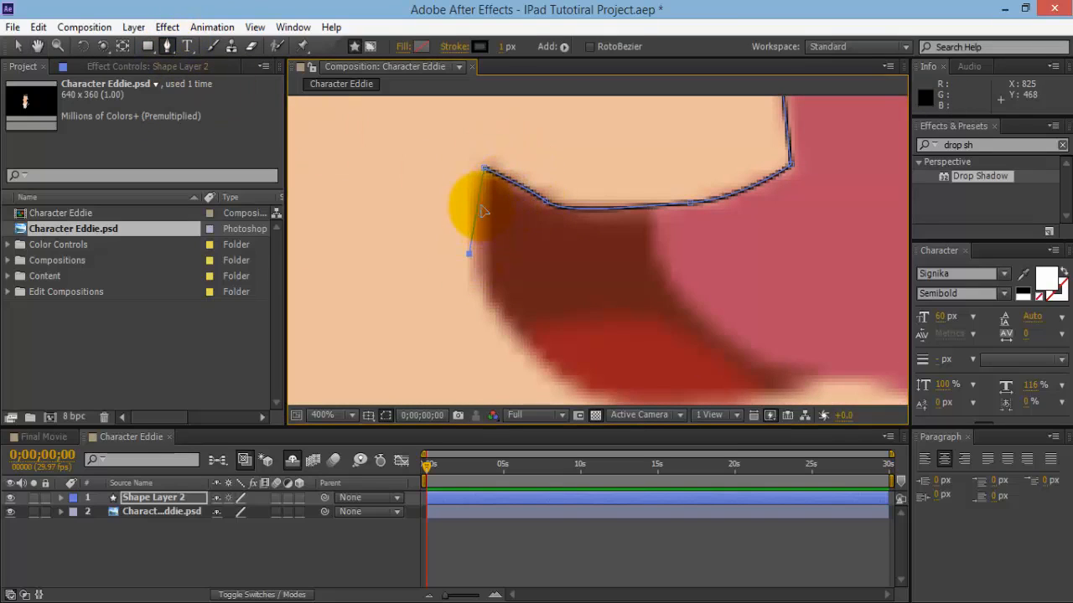
{"action": "key", "text": "ctrl+z"}
{"action": "left_click_drag", "start_coordinate": [469, 216], "coordinate": [475, 226]}
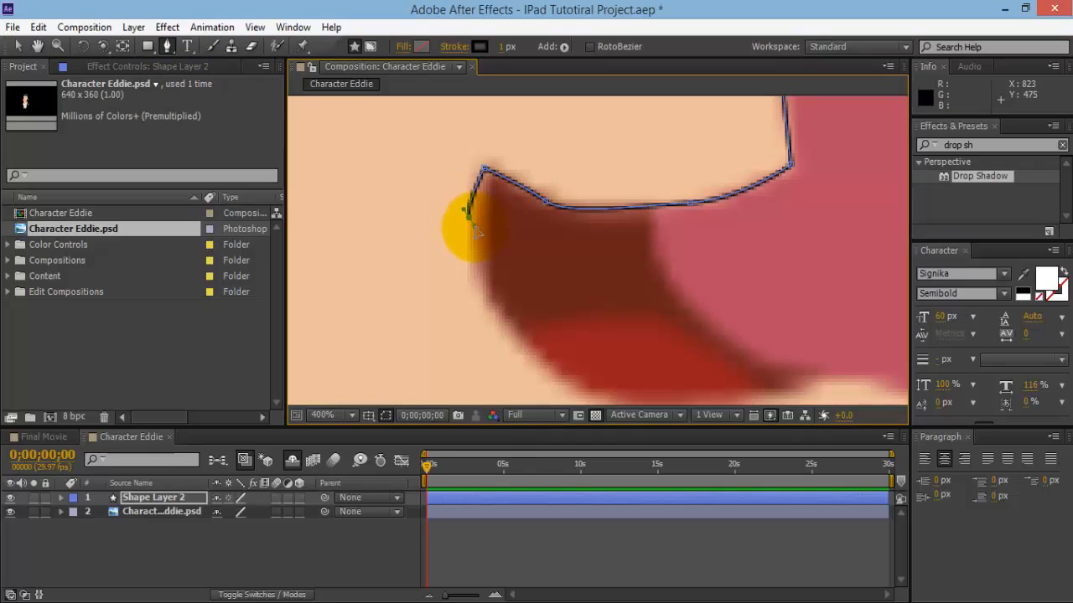
{"action": "left_click_drag", "start_coordinate": [476, 277], "coordinate": [493, 306]}
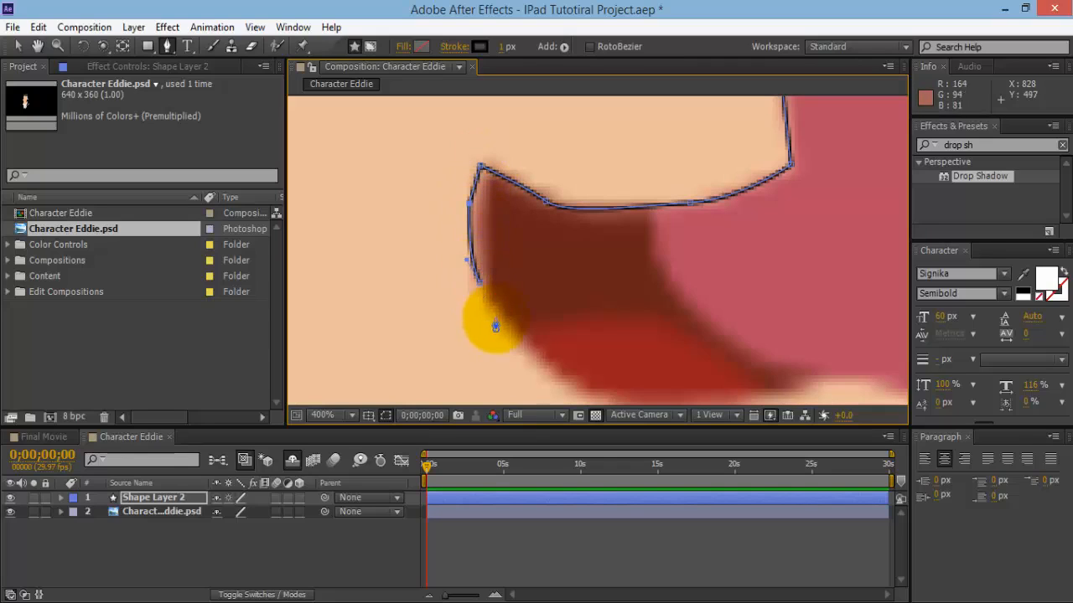
{"action": "left_click_drag", "start_coordinate": [525, 348], "coordinate": [548, 363]}
- Continue the path along the bottom edge of the tongue to where the mouth meets the lower lip
{"action": "scroll", "coordinate": [591, 381], "scroll_direction": "down", "scroll_amount": 1}
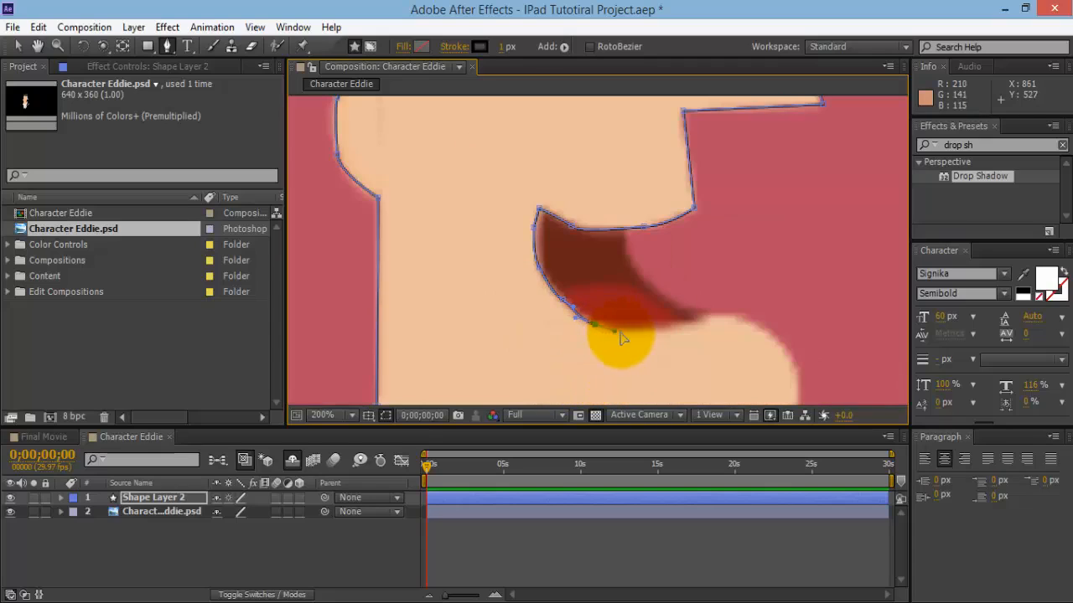
{"action": "scroll", "coordinate": [600, 349], "scroll_direction": "up", "scroll_amount": 2}
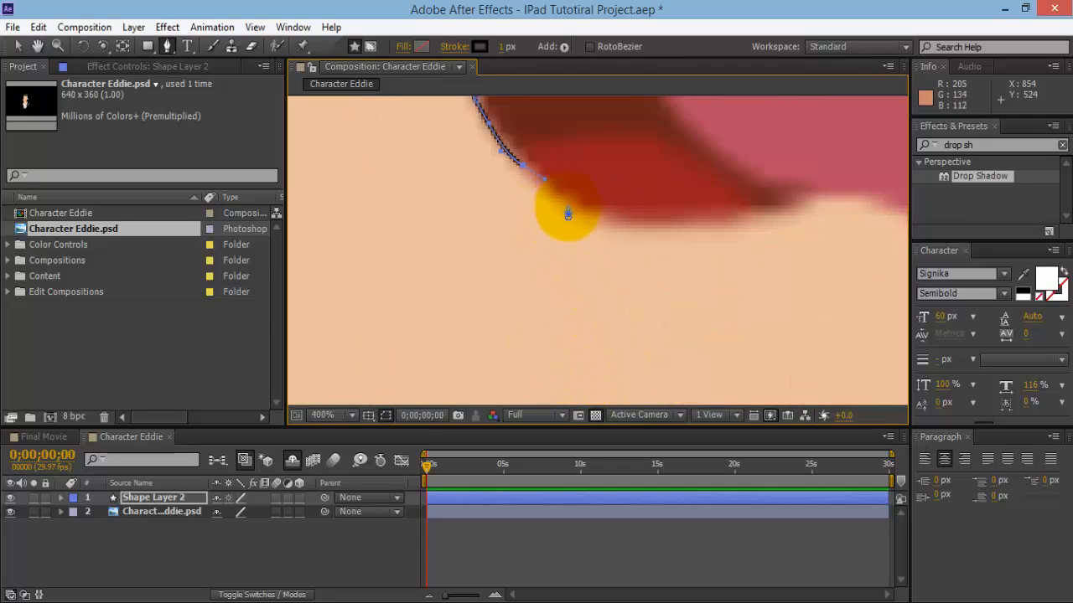
{"action": "left_click", "coordinate": [623, 223]}
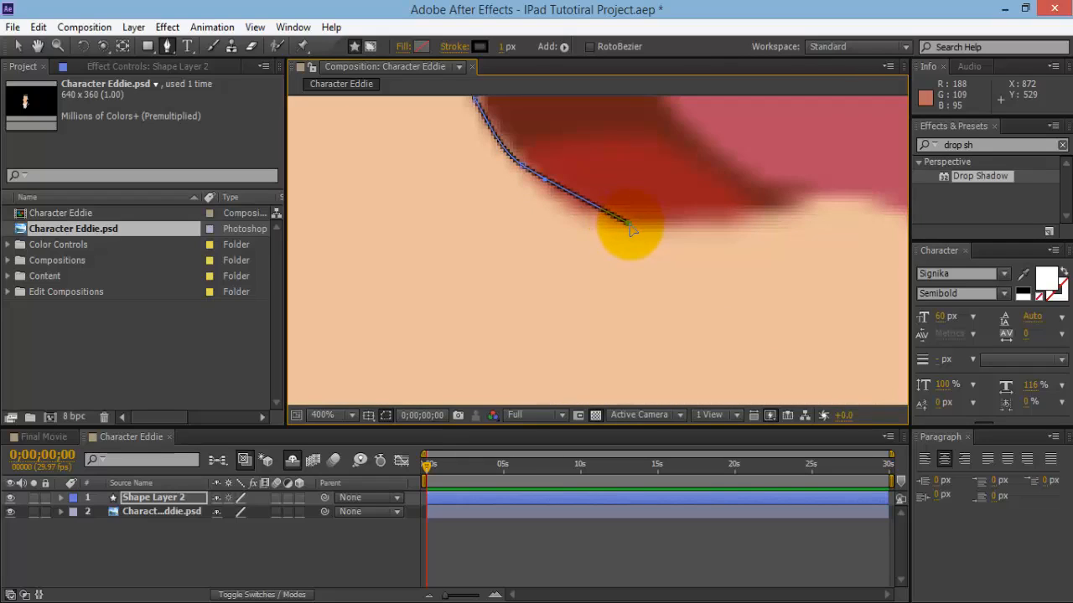
{"action": "mouse_move", "coordinate": [624, 225]}
{"action": "left_mouse_down"}
{"action": "mouse_move", "coordinate": [558, 209]}
{"action": "mouse_move", "coordinate": [578, 220]}
{"action": "mouse_move", "coordinate": [531, 181]}
{"action": "mouse_move", "coordinate": [589, 220]}
{"action": "mouse_move", "coordinate": [624, 226]}
{"action": "mouse_move", "coordinate": [738, 223]}
{"action": "mouse_move", "coordinate": [785, 215]}
{"action": "mouse_move", "coordinate": [797, 202]}
{"action": "left_mouse_up"}
{"action": "scroll", "coordinate": [798, 214], "scroll_direction": "down", "scroll_amount": 1}
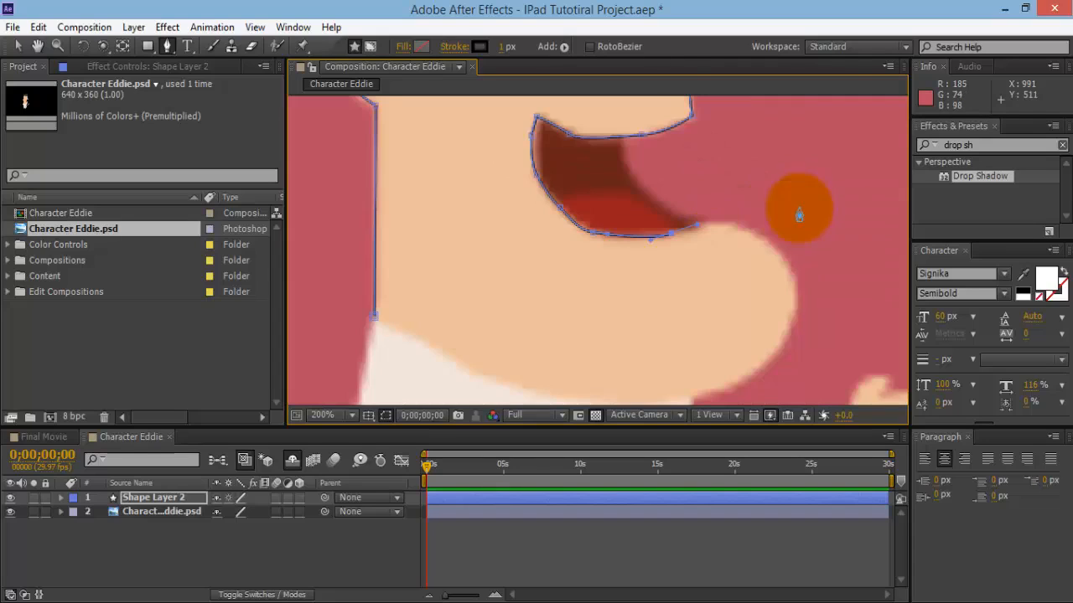
- Curve the path around the lower lip and chin and close it along the jawline at the neck's back corner
{"action": "left_click_drag", "start_coordinate": [765, 233], "coordinate": [711, 389]}
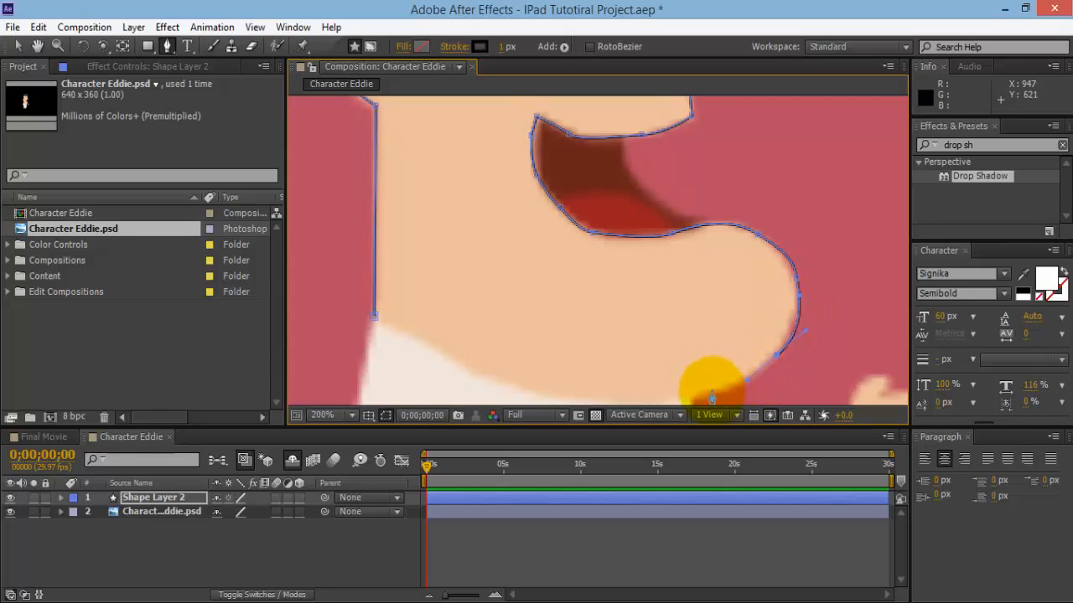
{"action": "scroll", "coordinate": [687, 377], "scroll_direction": "down", "scroll_amount": 2}
{"action": "left_click_drag", "start_coordinate": [610, 290], "coordinate": [594, 290]}
{"action": "left_click_drag", "start_coordinate": [542, 267], "coordinate": [555, 283]}
{"action": "scroll", "coordinate": [555, 281], "scroll_direction": "up", "scroll_amount": 2}
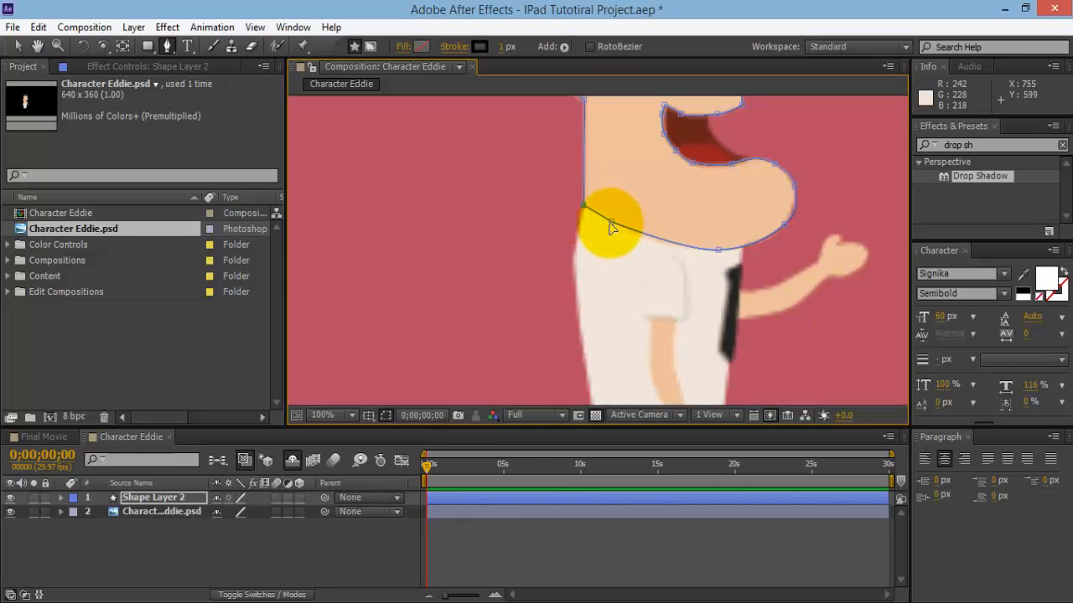
{"action": "left_click_drag", "start_coordinate": [611, 224], "coordinate": [660, 249]}
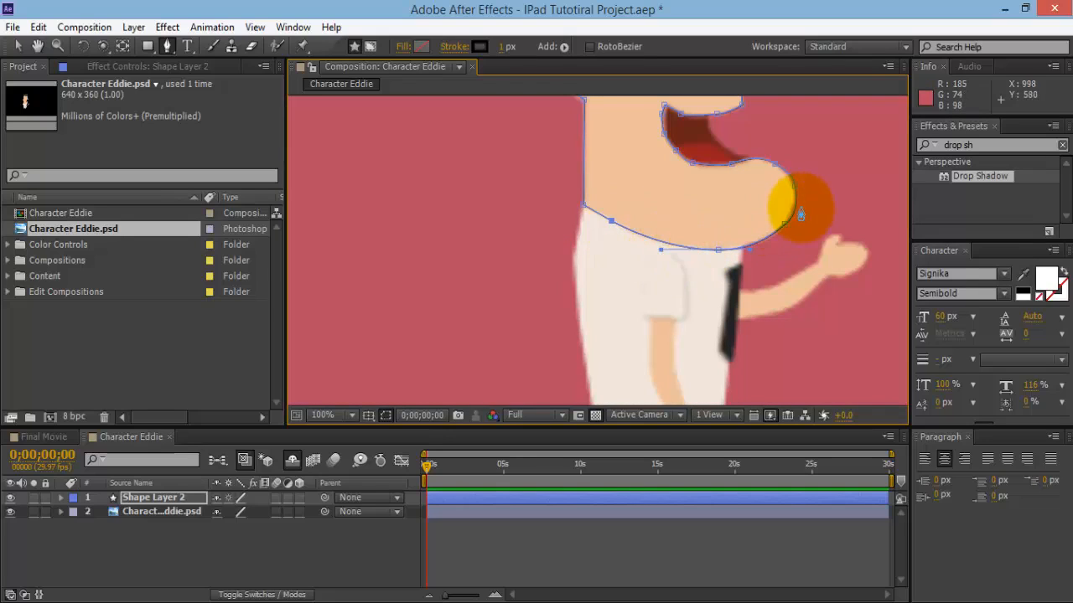
- Hide the finished head outline's shape layer and clear the layer selection
{"action": "scroll", "coordinate": [788, 203], "scroll_direction": "down", "scroll_amount": 1}
{"action": "scroll", "coordinate": [667, 156], "scroll_direction": "down", "scroll_amount": 1}
{"action": "key", "text": "space"}
{"action": "left_click_drag", "start_coordinate": [681, 208], "coordinate": [623, 251]}
{"action": "scroll", "coordinate": [654, 228], "scroll_direction": "up", "scroll_amount": 1}
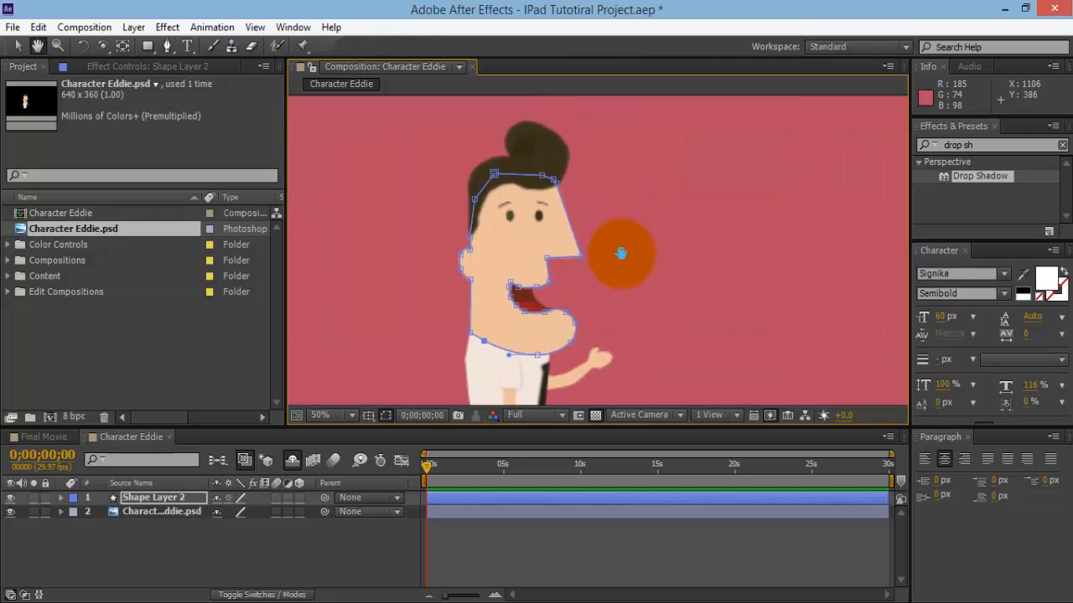
{"action": "left_click", "coordinate": [169, 495]}
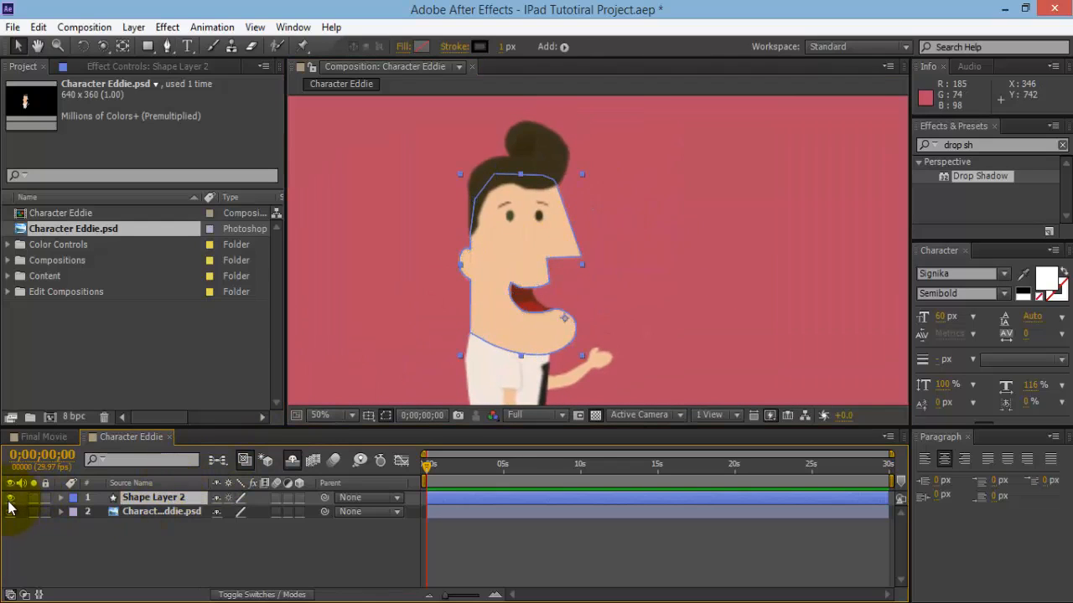
{"action": "left_click", "coordinate": [10, 496]}
{"action": "left_click", "coordinate": [569, 572]}
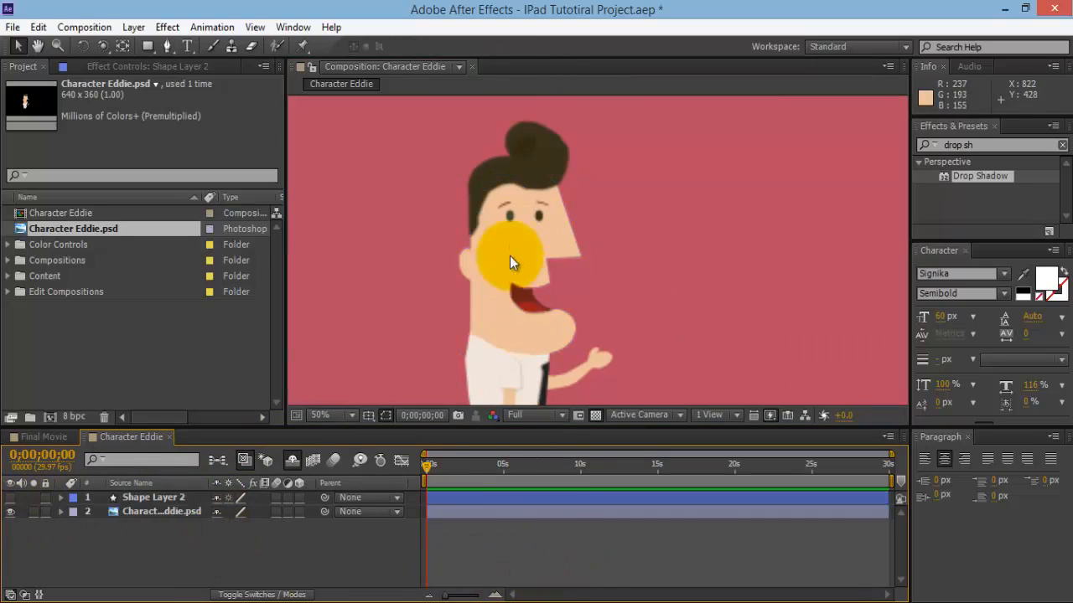
- Start a new Pen path at the hair's lower tip above the ear and run it straight up the hair's back edge
{"action": "left_click_drag", "start_coordinate": [562, 285], "coordinate": [500, 287]}
{"action": "scroll", "coordinate": [644, 344], "scroll_direction": "up", "scroll_amount": 1}
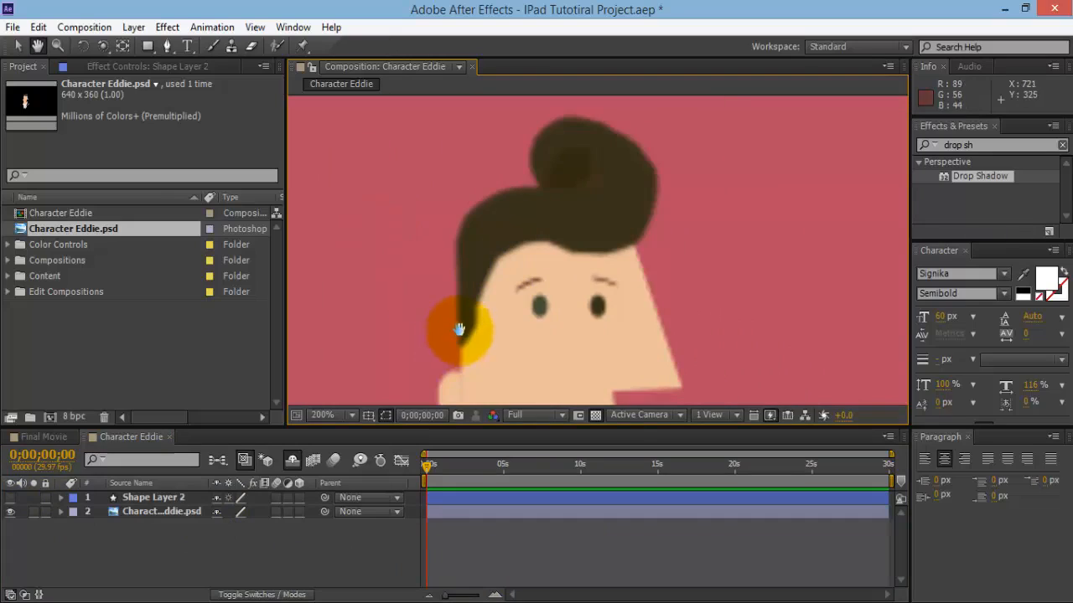
{"action": "scroll", "coordinate": [457, 329], "scroll_direction": "up", "scroll_amount": 1}
{"action": "left_click_drag", "start_coordinate": [461, 328], "coordinate": [625, 249]}
{"action": "left_click", "coordinate": [167, 46]}
{"action": "left_click", "coordinate": [479, 360]}
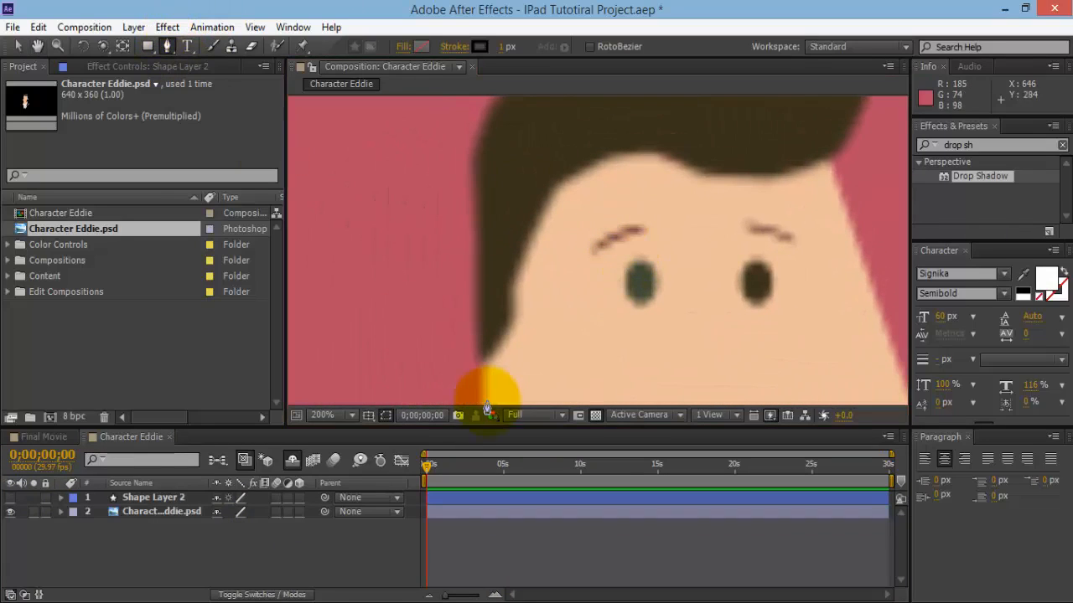
{"action": "left_click", "coordinate": [477, 142]}
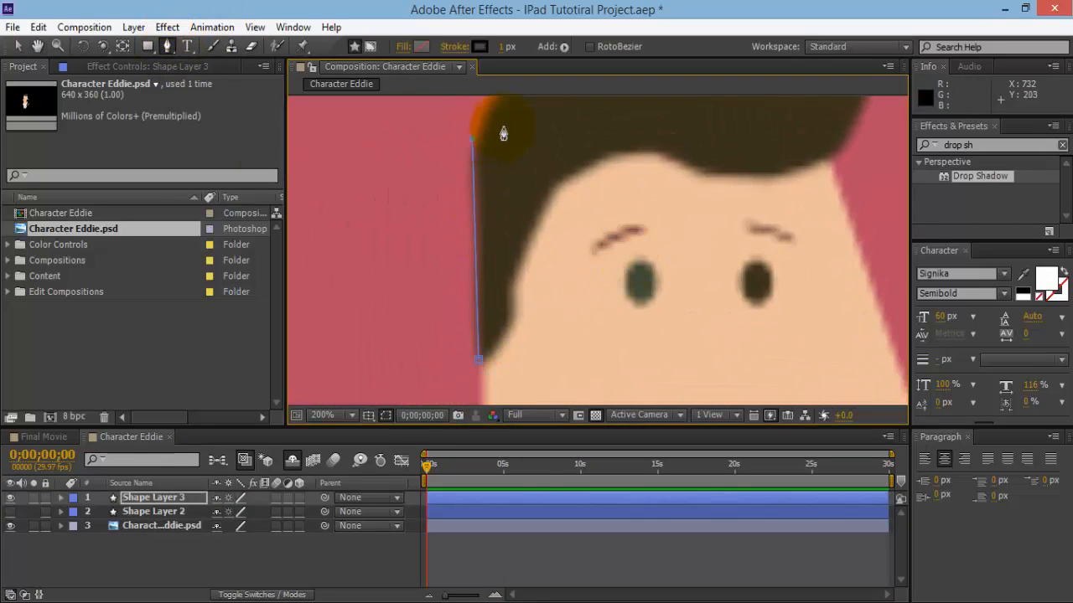
- Curve the hair path over the crown, loop it through the inner curl and trace around the bun to its front edge
{"action": "scroll", "coordinate": [511, 134], "scroll_direction": "down", "scroll_amount": 1}
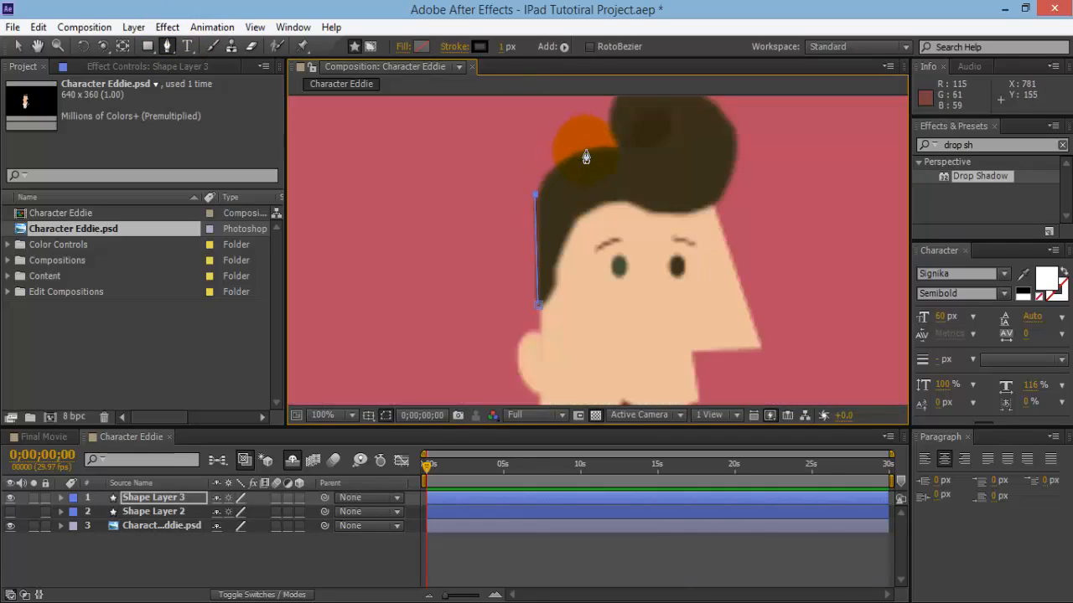
{"action": "left_click_drag", "start_coordinate": [587, 150], "coordinate": [627, 145]}
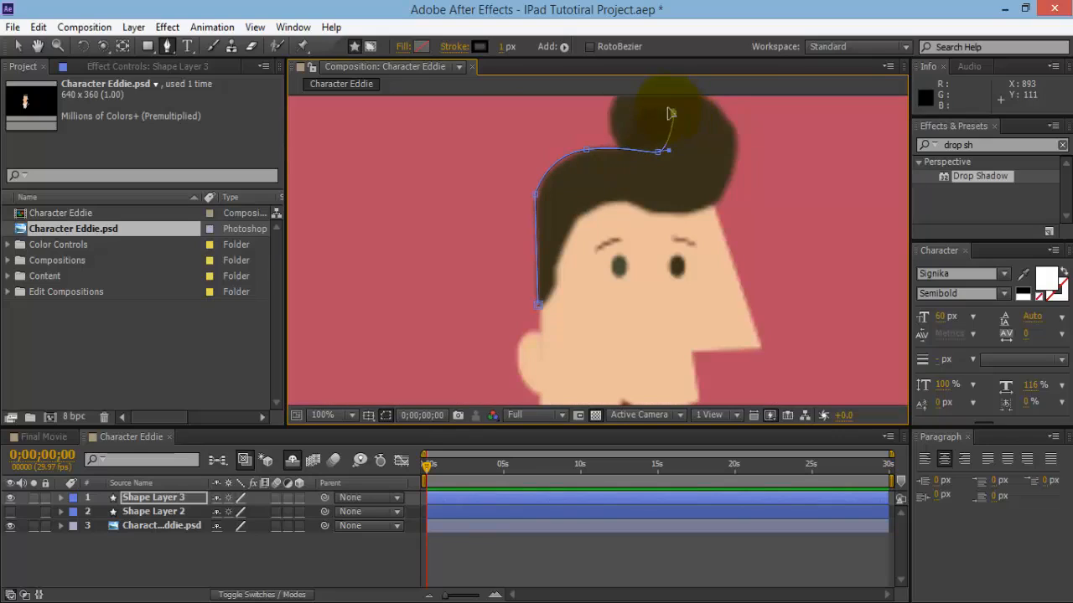
{"action": "left_click_drag", "start_coordinate": [669, 110], "coordinate": [655, 115]}
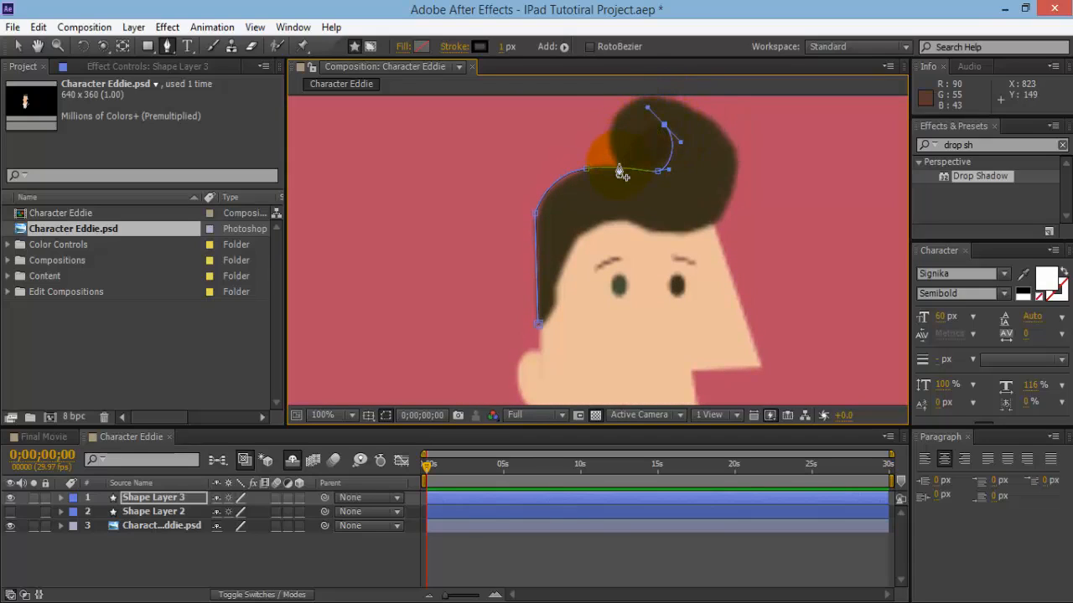
{"action": "left_click_drag", "start_coordinate": [618, 169], "coordinate": [701, 135]}
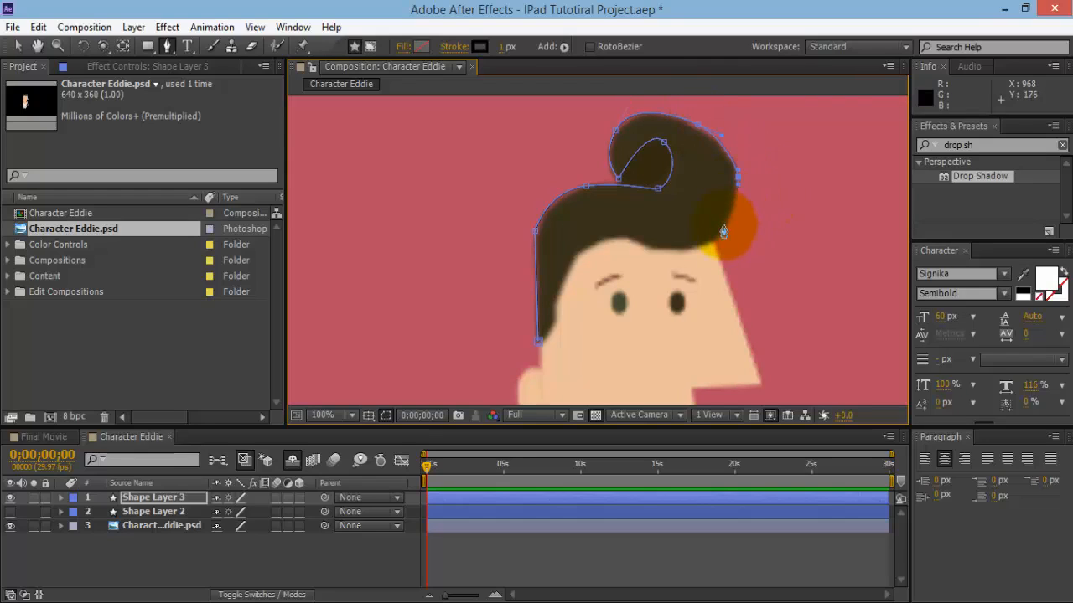
- Trace the hairline across the forehead and down the sideburn, close the hair path and adjust the inner curl's points
{"action": "left_click_drag", "start_coordinate": [718, 241], "coordinate": [688, 255]}
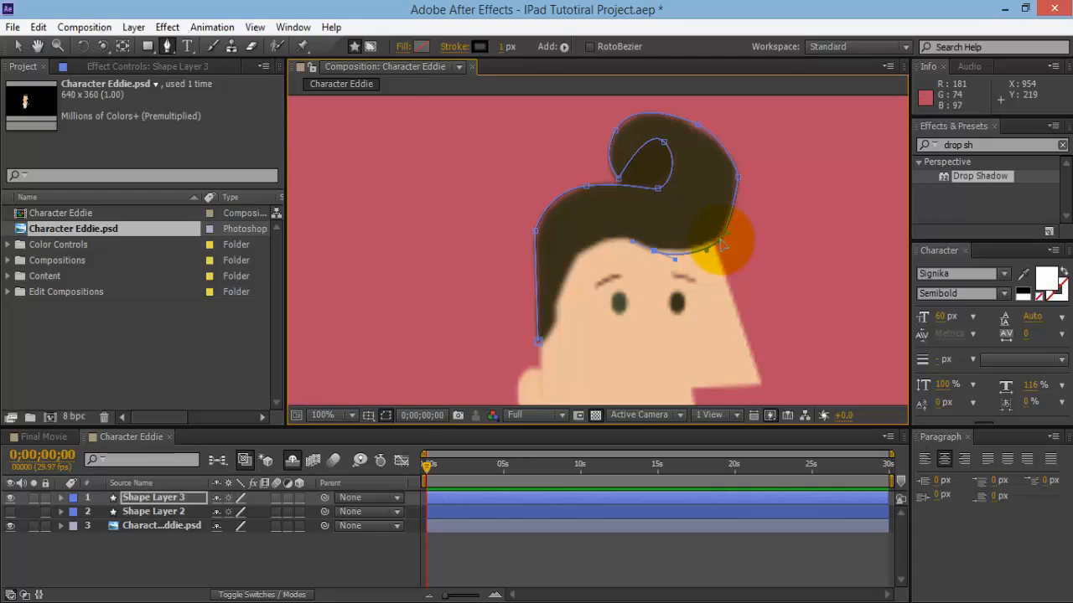
{"action": "left_click_drag", "start_coordinate": [720, 244], "coordinate": [545, 358]}
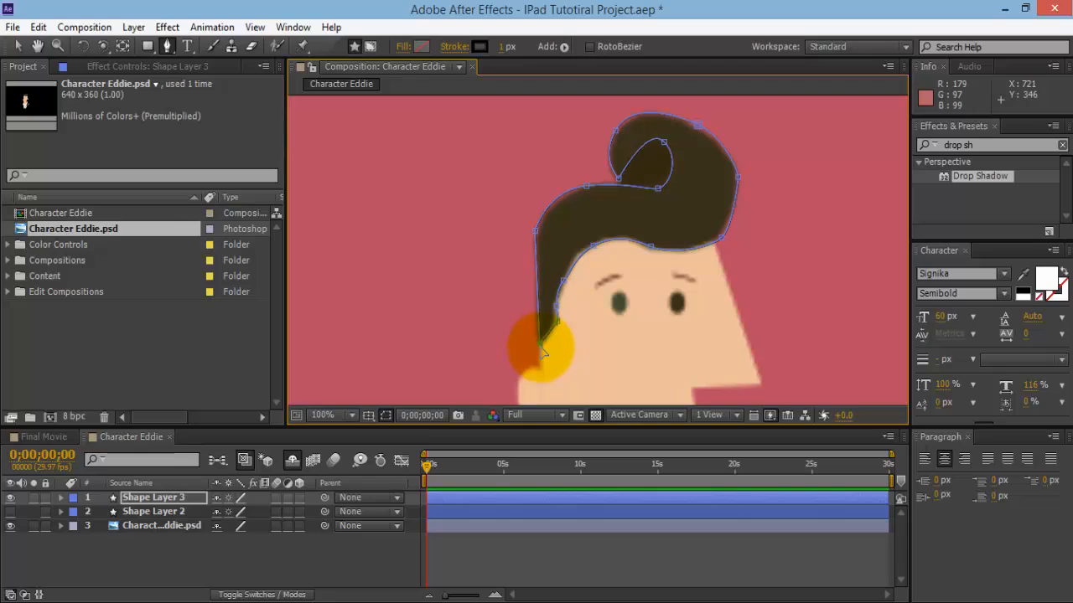
{"action": "left_click_drag", "start_coordinate": [541, 352], "coordinate": [557, 329]}
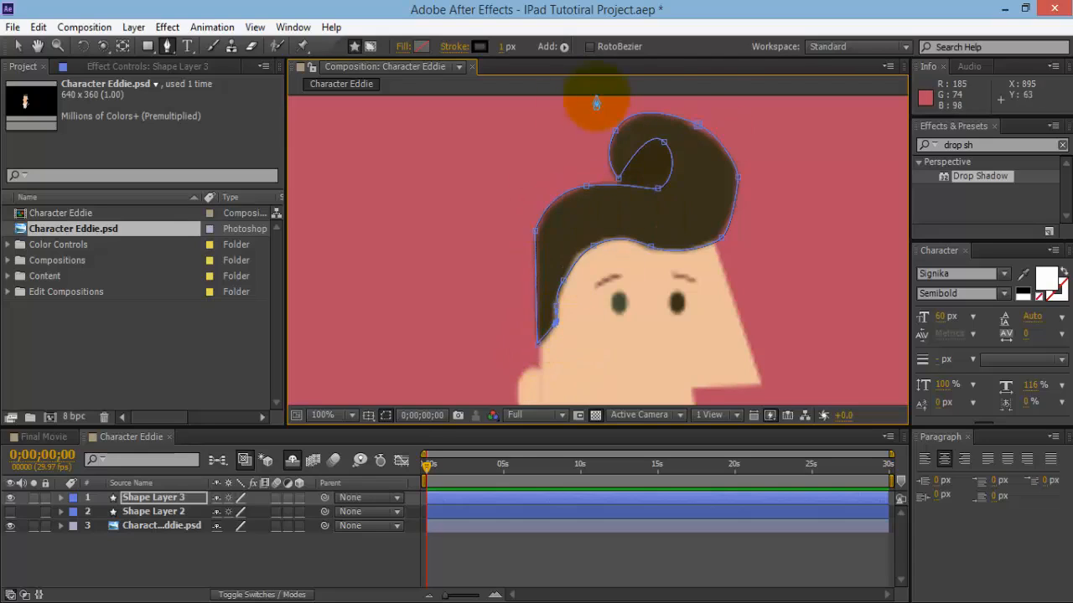
{"action": "left_click", "coordinate": [666, 149]}
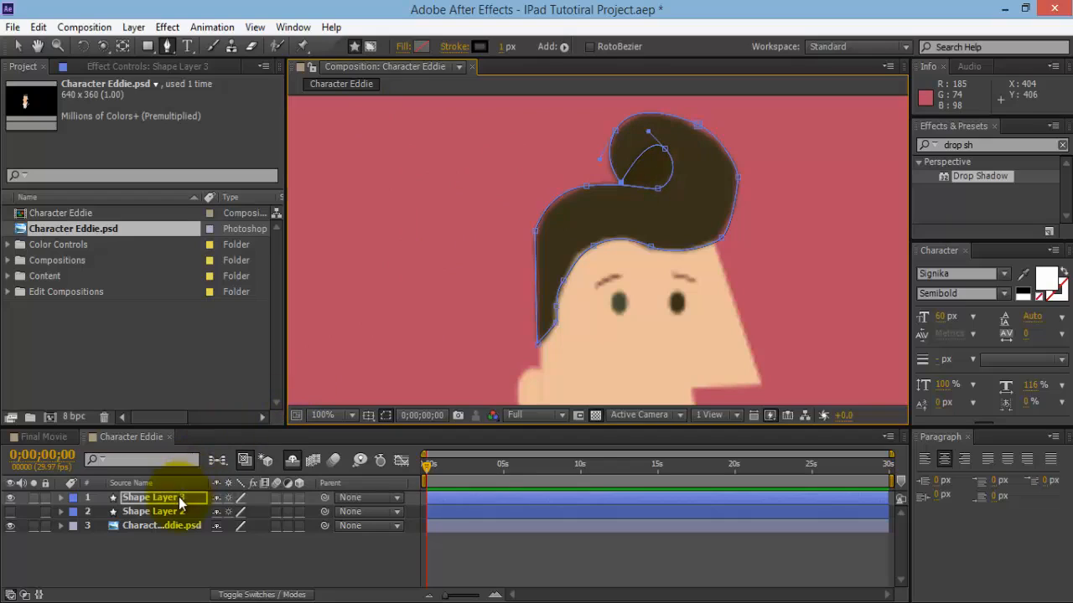
- Rename the hair outline's layer as Hair and the head outline's layer as Head
{"action": "type", "text": "Hair"}
{"action": "key", "text": "Return"}
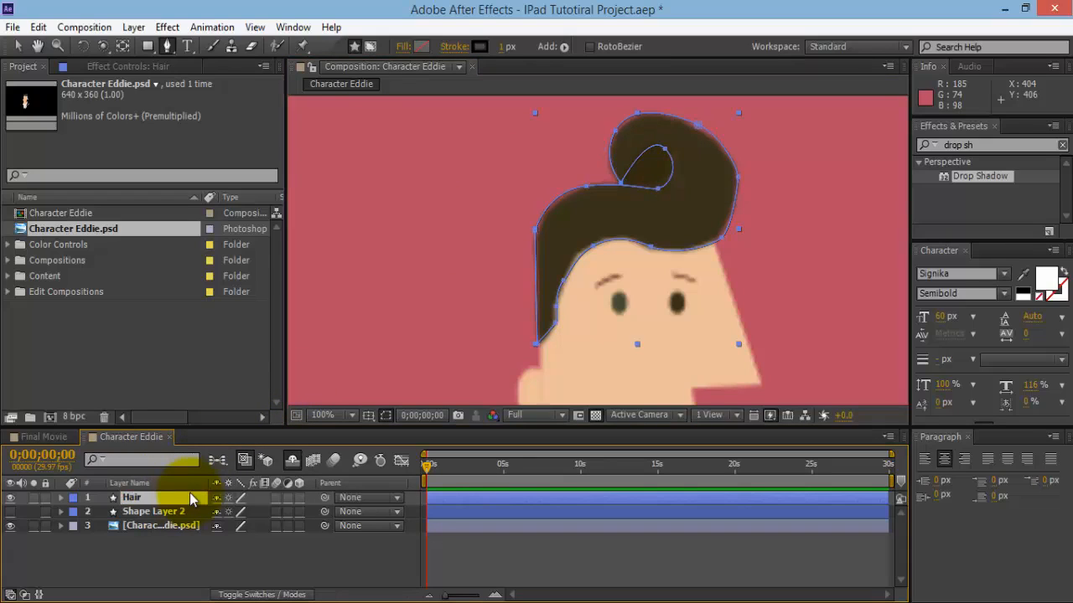
{"action": "left_click", "coordinate": [172, 513]}
{"action": "key", "text": "Return"}
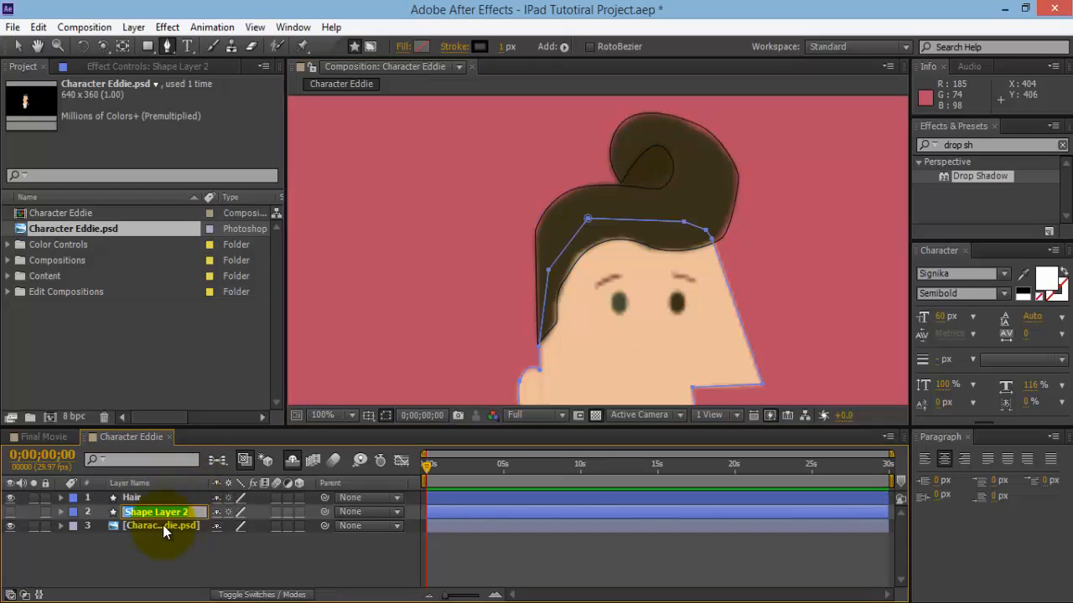
{"action": "type", "text": "Head"}
{"action": "key", "text": "Return"}
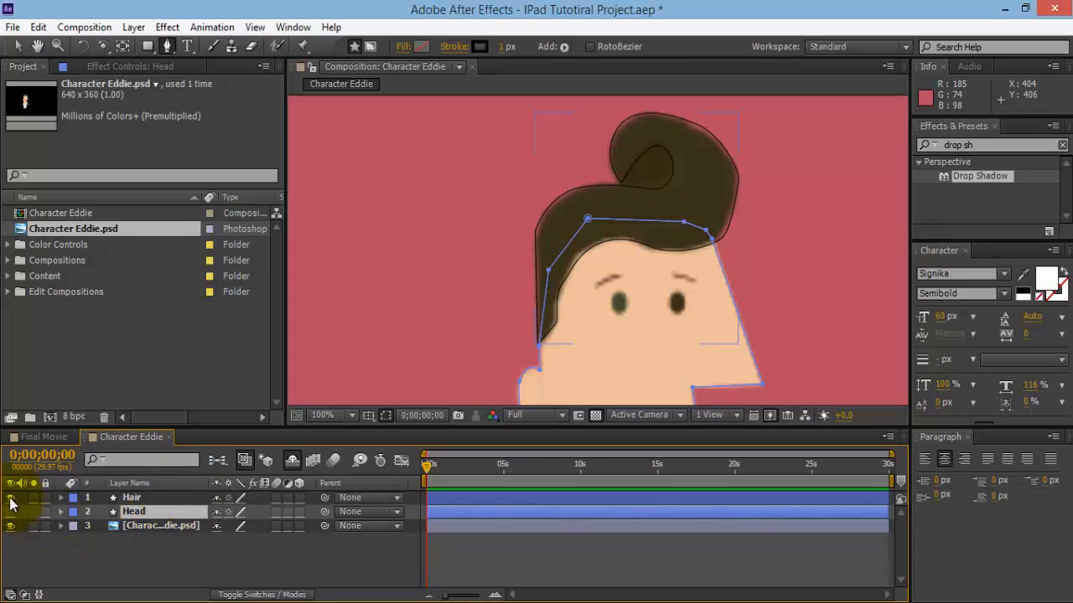
- Hide the Hair and Head layers and trace the dark curl inside the bun as a closed Pen shape on a new layer
{"action": "left_click_drag", "start_coordinate": [10, 498], "coordinate": [10, 512]}
{"action": "left_click", "coordinate": [467, 568]}
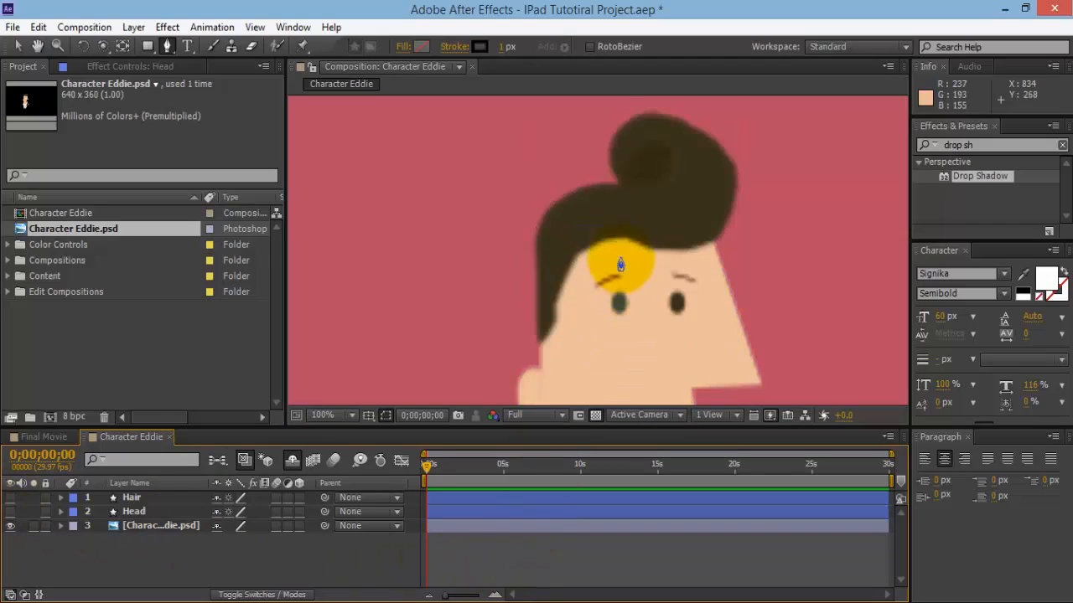
{"action": "left_click", "coordinate": [620, 178]}
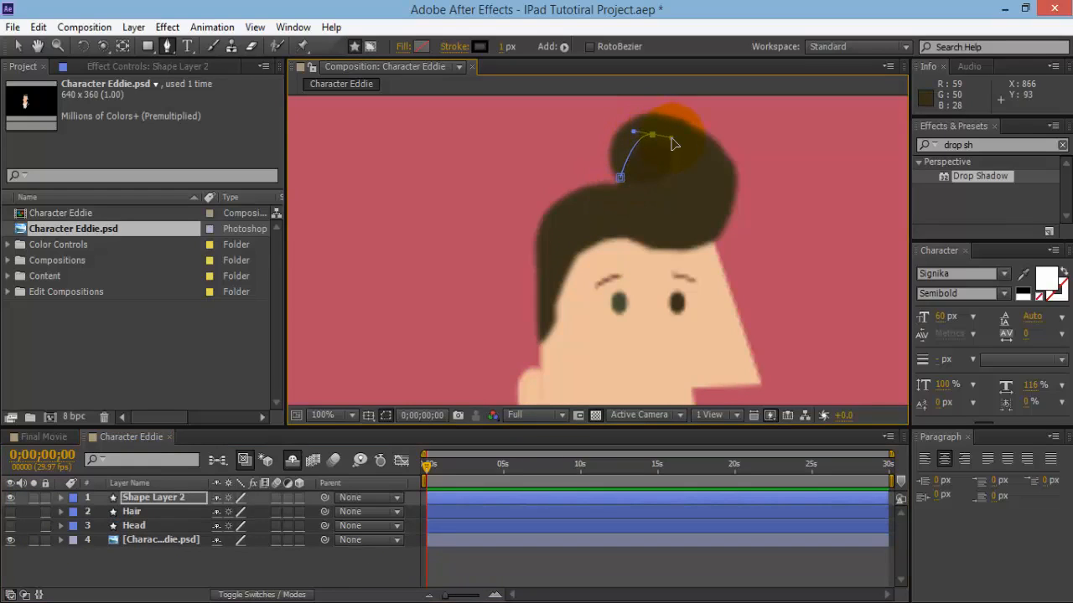
{"action": "left_click_drag", "start_coordinate": [680, 176], "coordinate": [675, 191]}
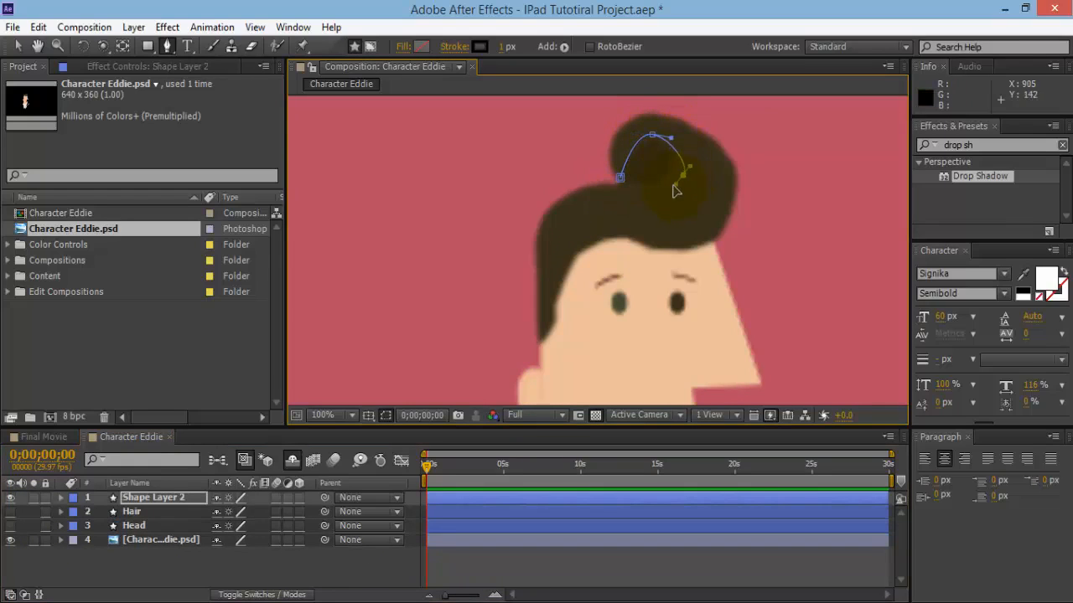
{"action": "left_click", "coordinate": [621, 179]}
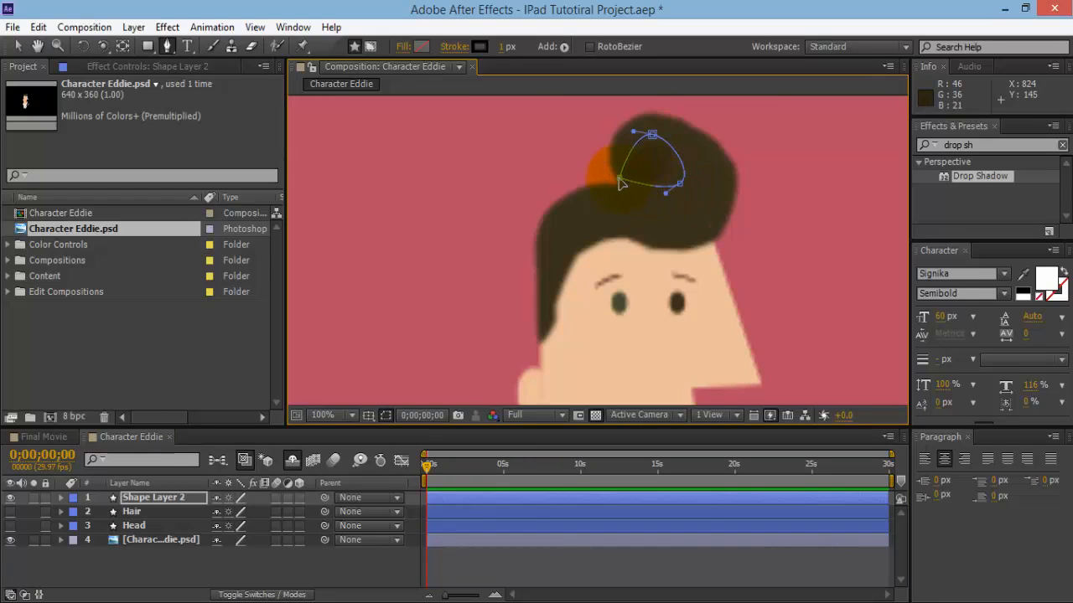
- Rename the dark curl's shape layer as Dark Hair, hide it and deselect all layers
{"action": "left_click", "coordinate": [157, 500]}
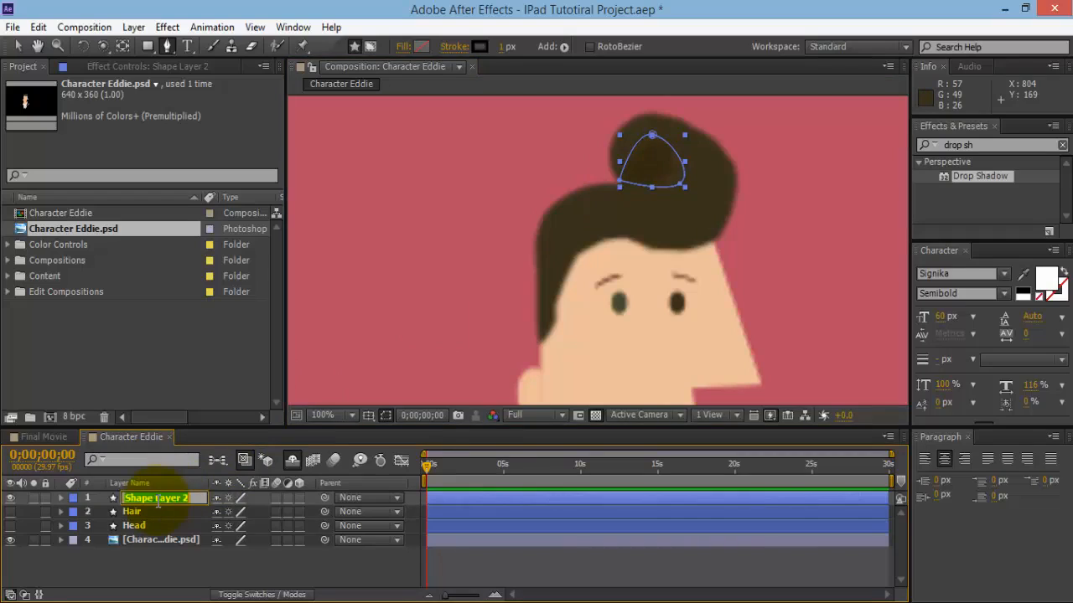
{"action": "type", "text": "Dark Hair"}
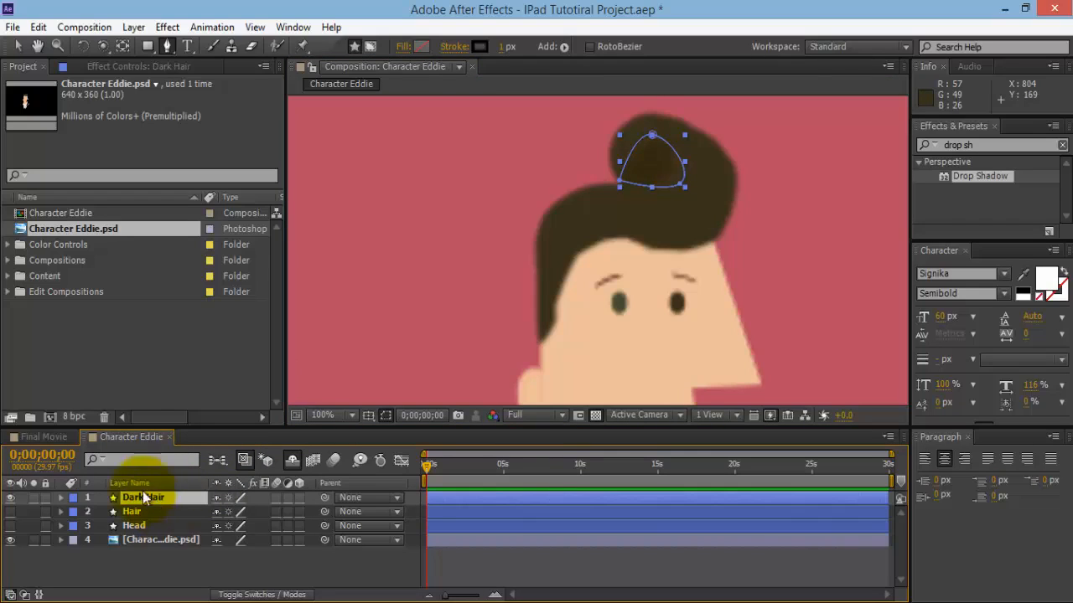
{"action": "key", "text": "Return"}
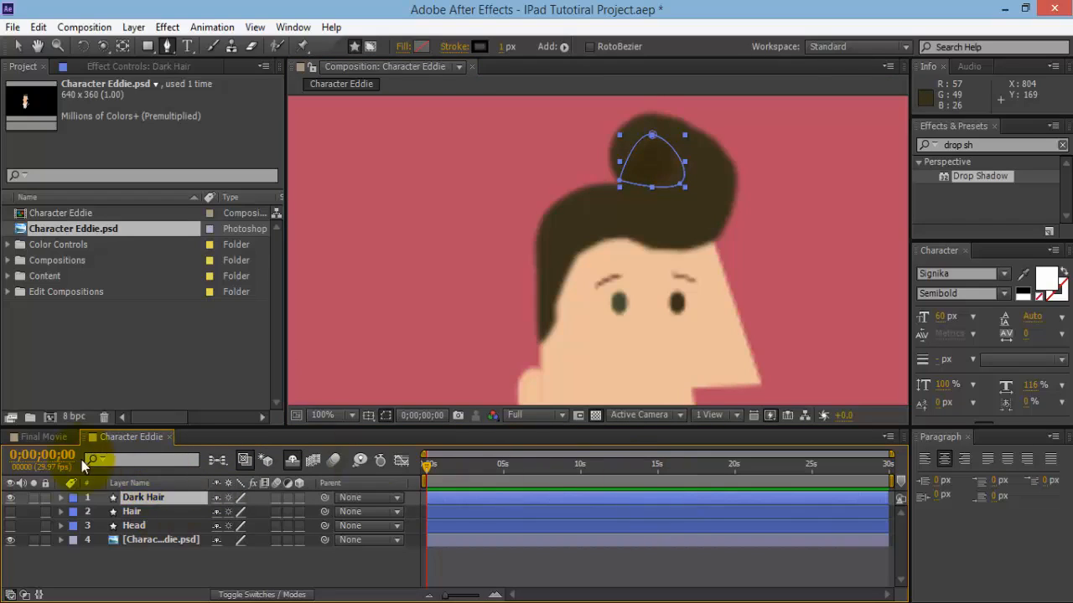
{"action": "left_click", "coordinate": [10, 498]}
{"action": "left_click", "coordinate": [624, 570]}
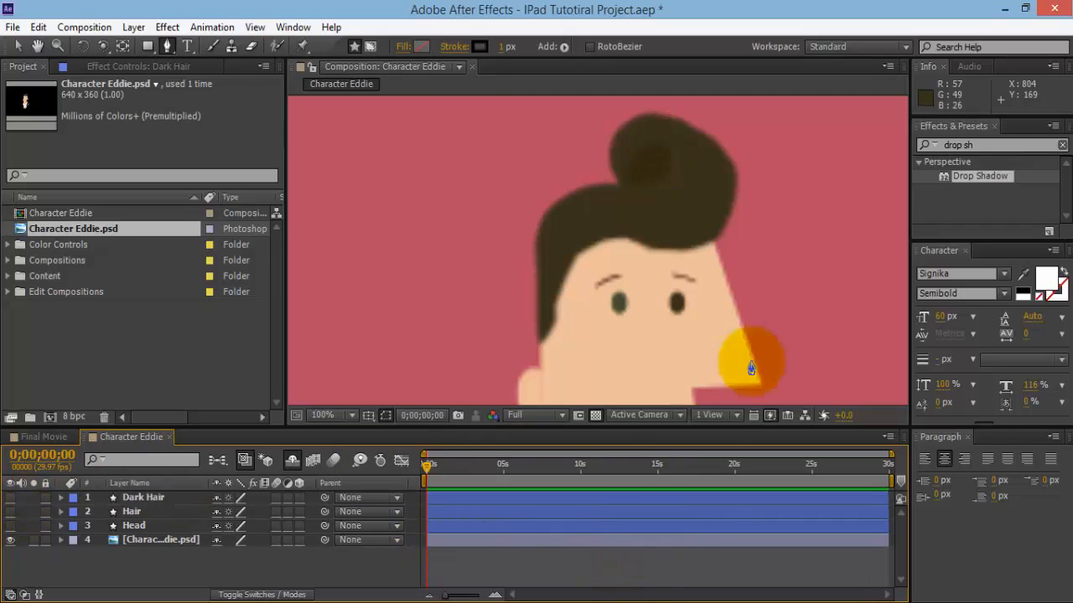
- Draw an ellipse over the character's left-hand eye on a new shape layer
{"action": "scroll", "coordinate": [732, 289], "scroll_direction": "down", "scroll_amount": 1}
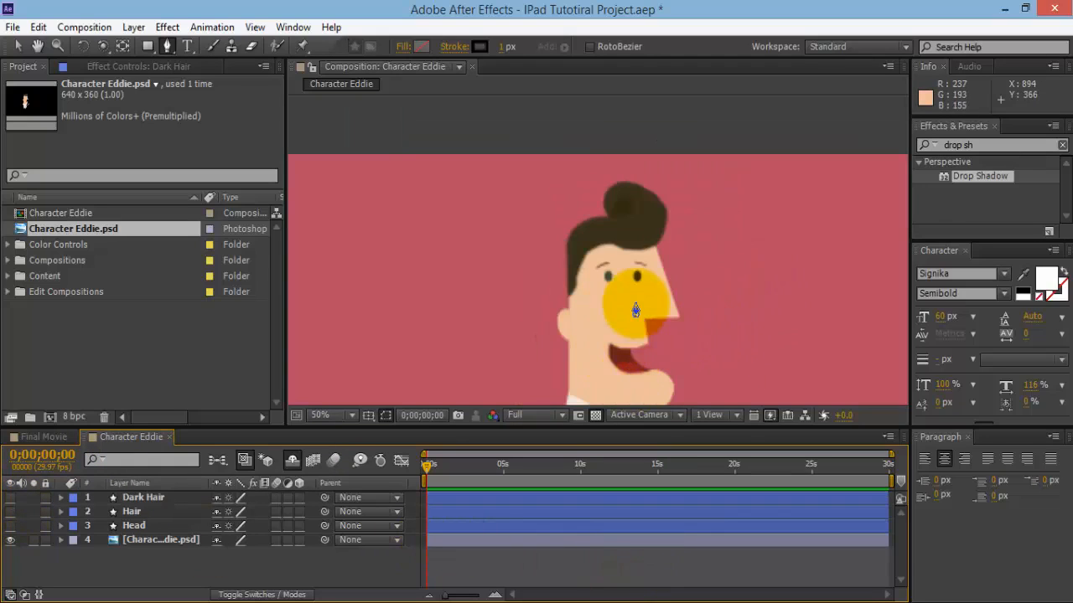
{"action": "key", "text": "period"}
{"action": "key", "text": "h"}
{"action": "left_click_drag", "start_coordinate": [654, 333], "coordinate": [614, 298]}
{"action": "scroll", "coordinate": [559, 293], "scroll_direction": "up", "scroll_amount": 1}
{"action": "left_click_drag", "start_coordinate": [149, 47], "coordinate": [219, 81]}
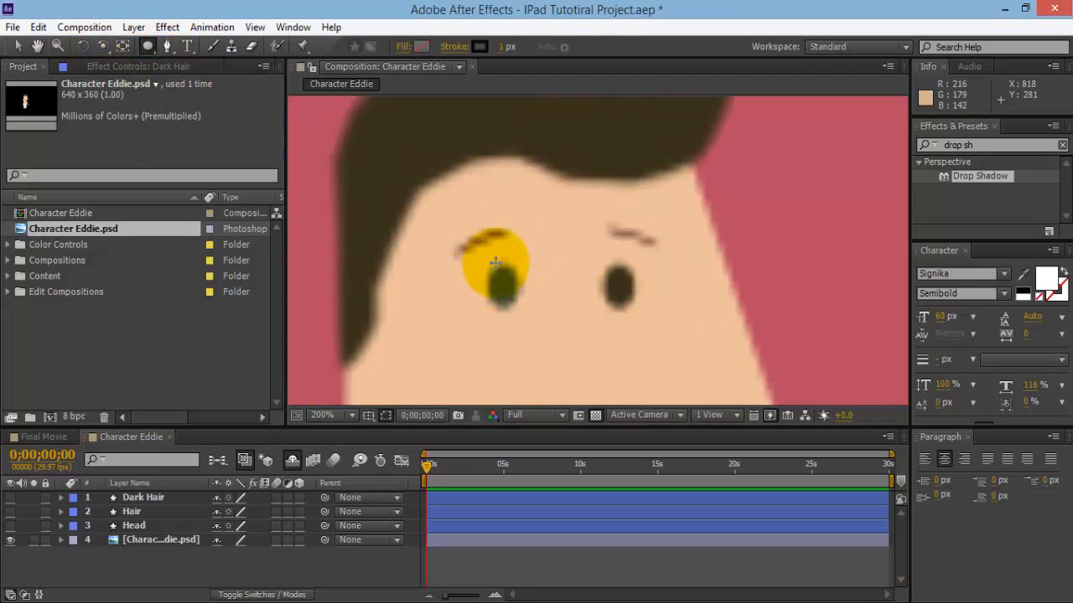
{"action": "mouse_move", "coordinate": [494, 262]}
{"action": "left_mouse_down"}
{"action": "mouse_move", "coordinate": [523, 308]}
{"action": "mouse_move", "coordinate": [502, 297]}
{"action": "left_mouse_up"}
{"action": "key", "text": "v"}
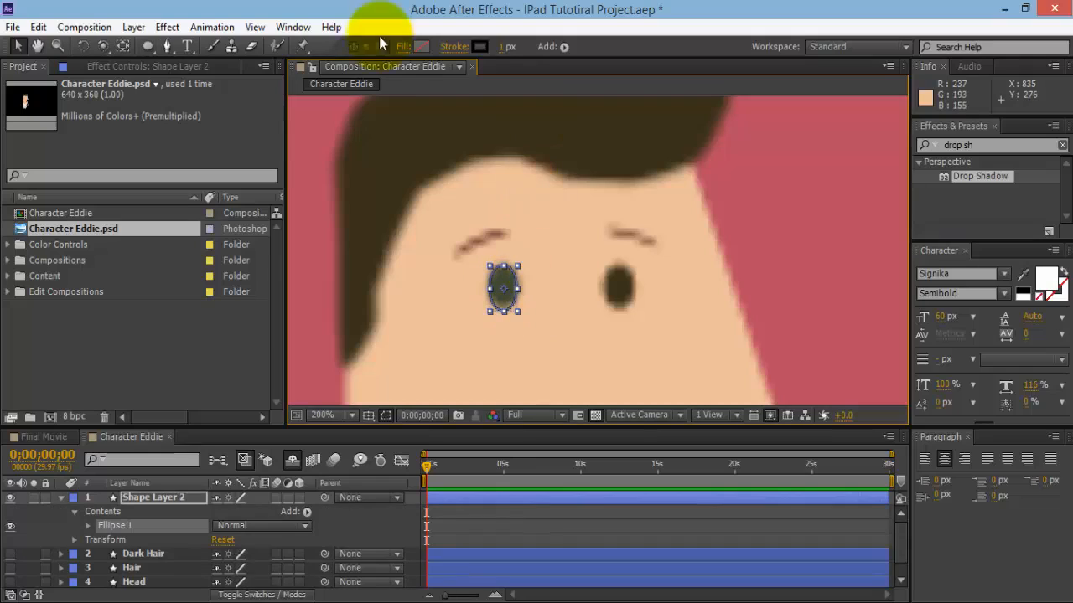
- Rename the eye ellipse's shape layer as Eye Left
{"action": "left_click", "coordinate": [144, 497]}
{"action": "type", "text": "E"}
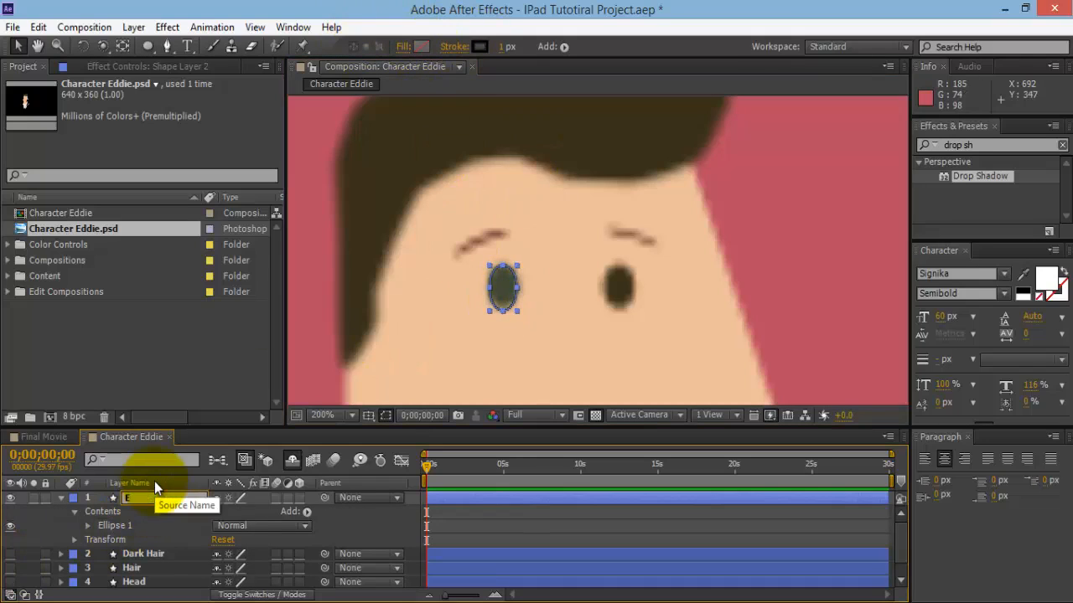
{"action": "type", "text": "ye Left"}
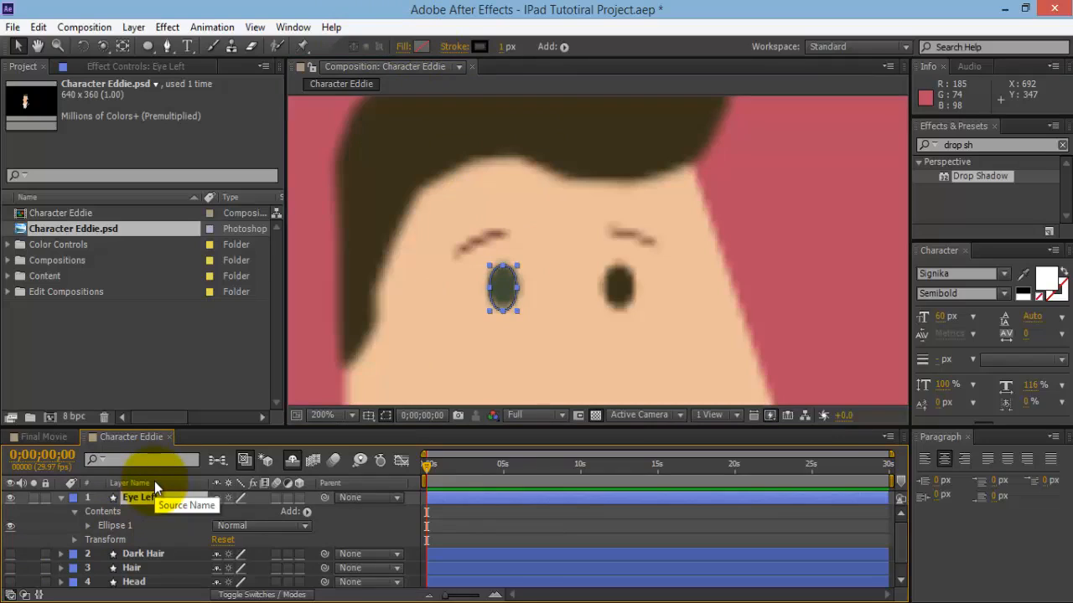
{"action": "key", "text": "Return"}
- Duplicate the Eye Left layer, rename the copy as Right Eye and move it horizontally onto the other eye
{"action": "key", "text": "ctrl+d"}
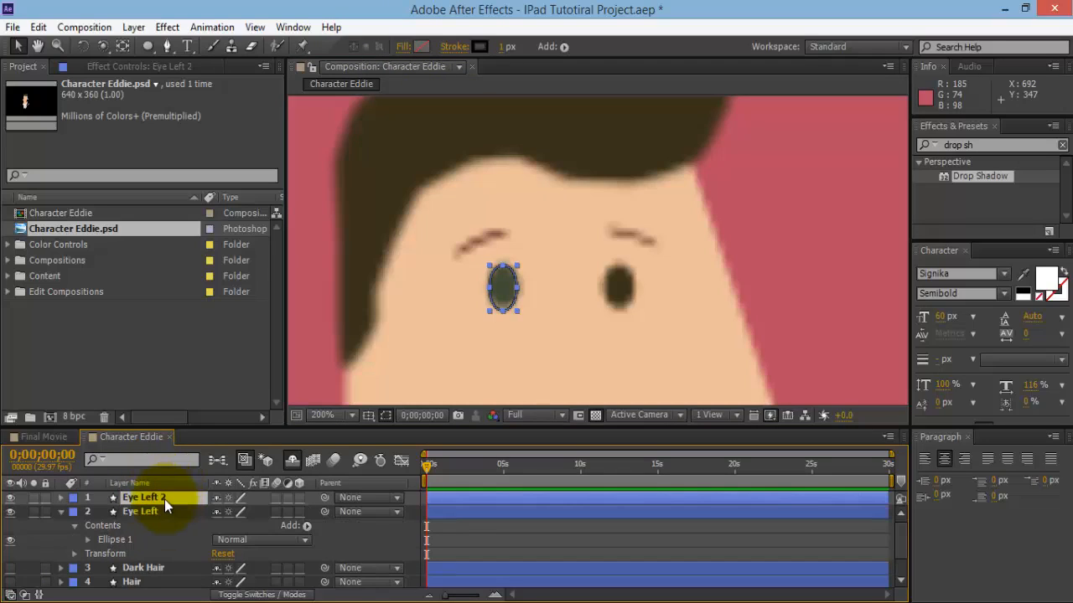
{"action": "key", "text": "Return"}
{"action": "type", "text": "Right"}
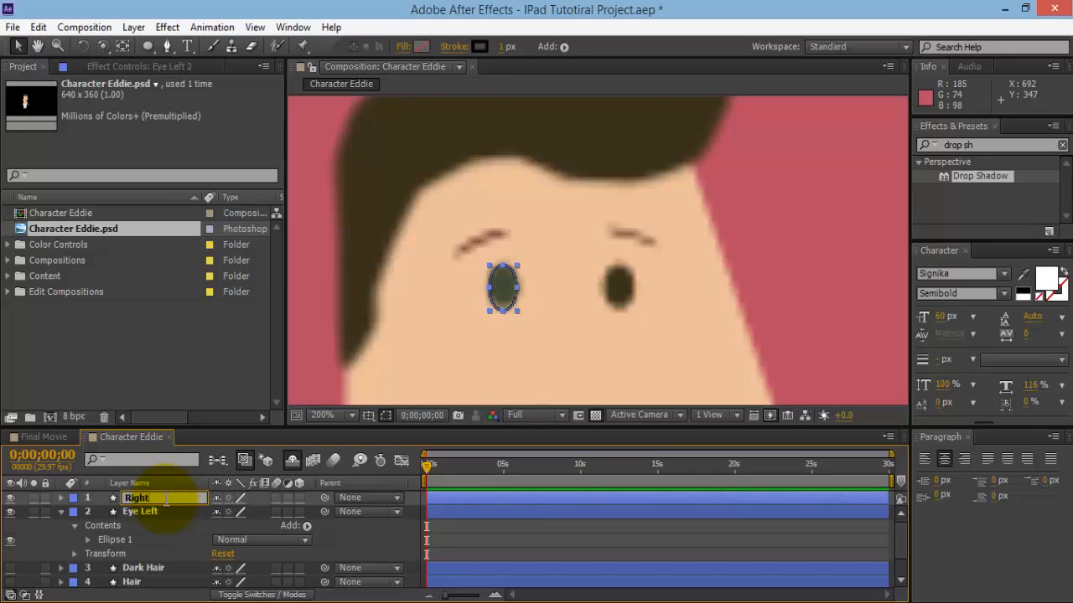
{"action": "type", "text": " Eye"}
{"action": "key", "text": "Return"}
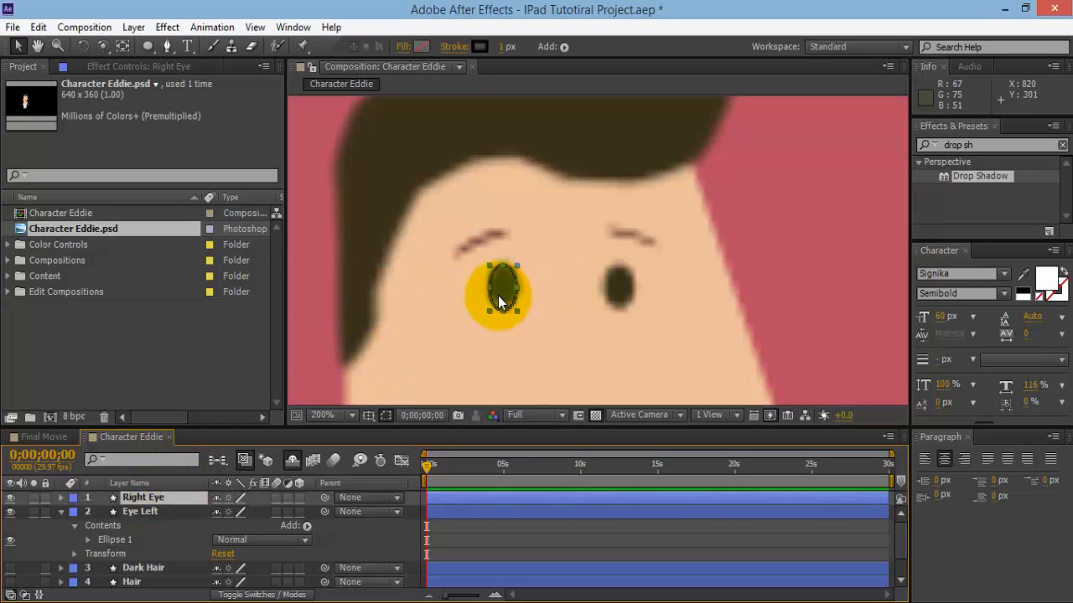
{"action": "left_click_drag", "start_coordinate": [497, 296], "coordinate": [614, 296]}
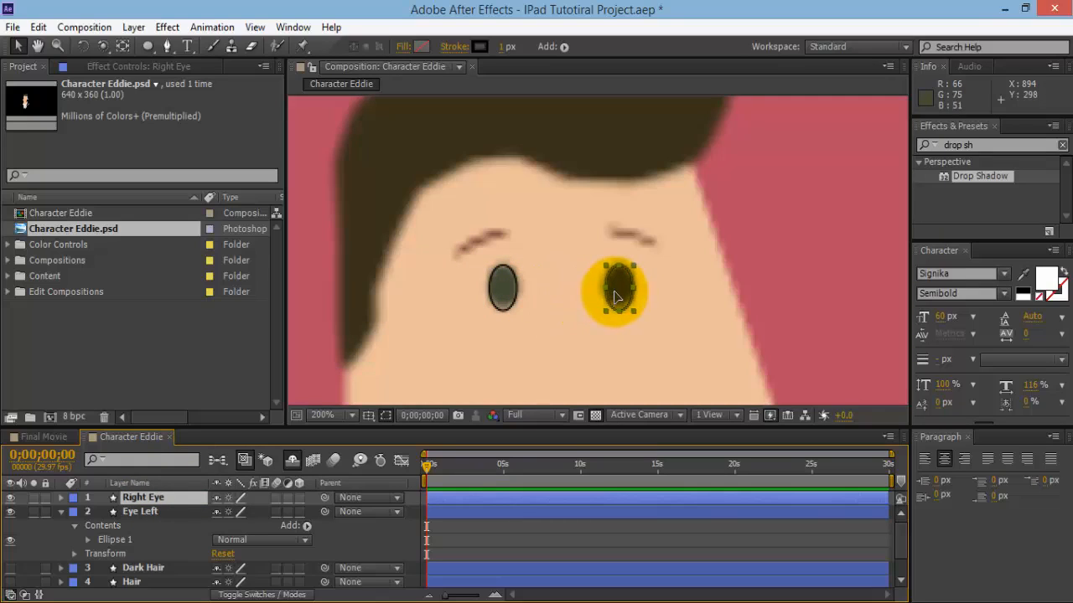
- Hide both eye layers and trace the left-hand eyebrow as a closed curved Pen shape on a new layer
{"action": "left_click", "coordinate": [10, 497]}
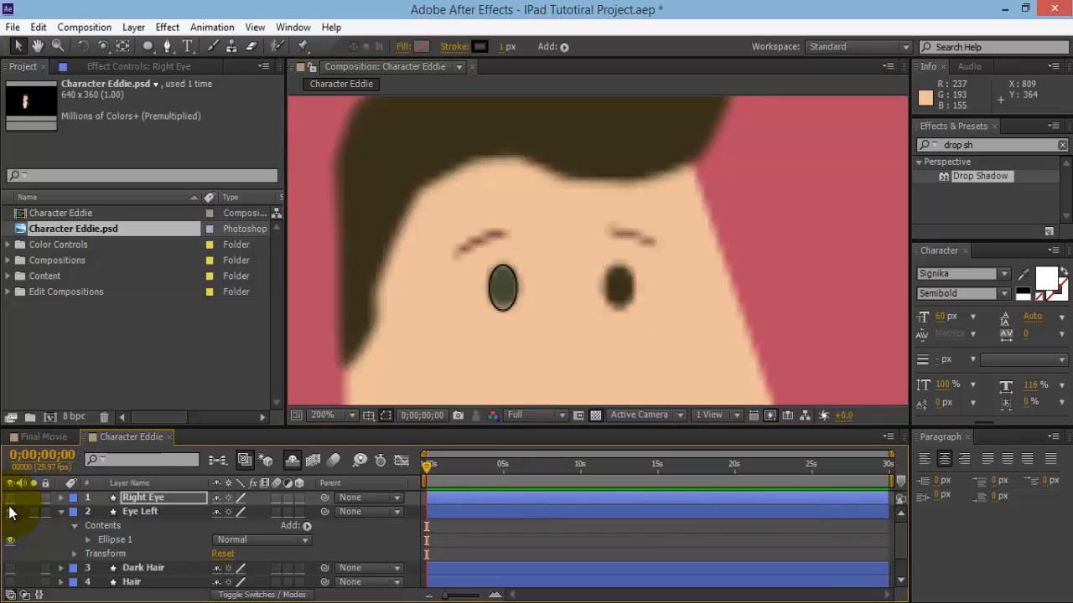
{"action": "left_click", "coordinate": [10, 511]}
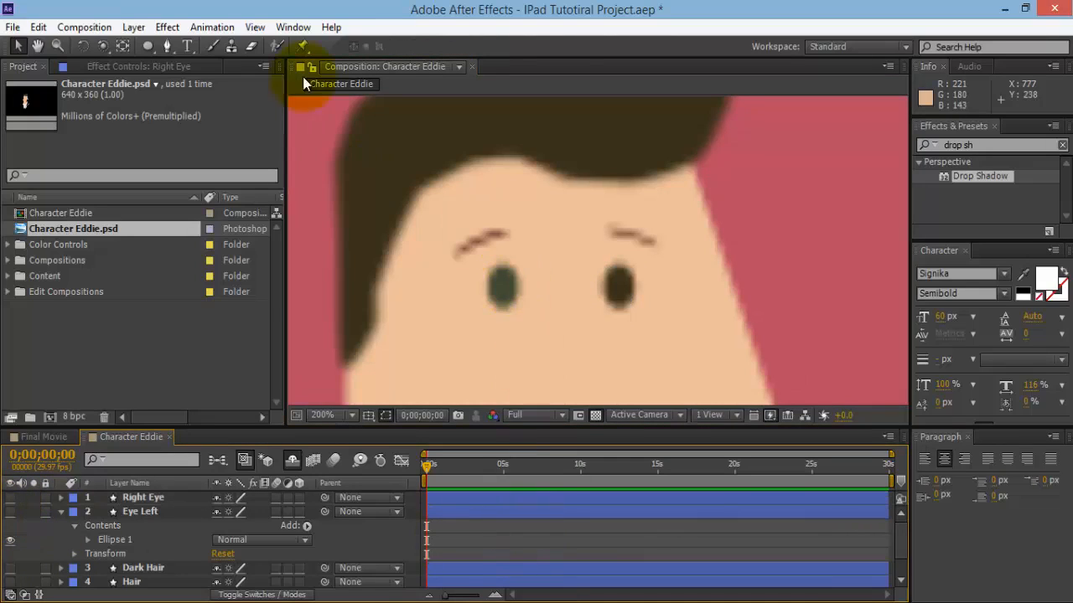
{"action": "left_click", "coordinate": [166, 47]}
{"action": "scroll", "coordinate": [503, 230], "scroll_direction": "up", "scroll_amount": 2}
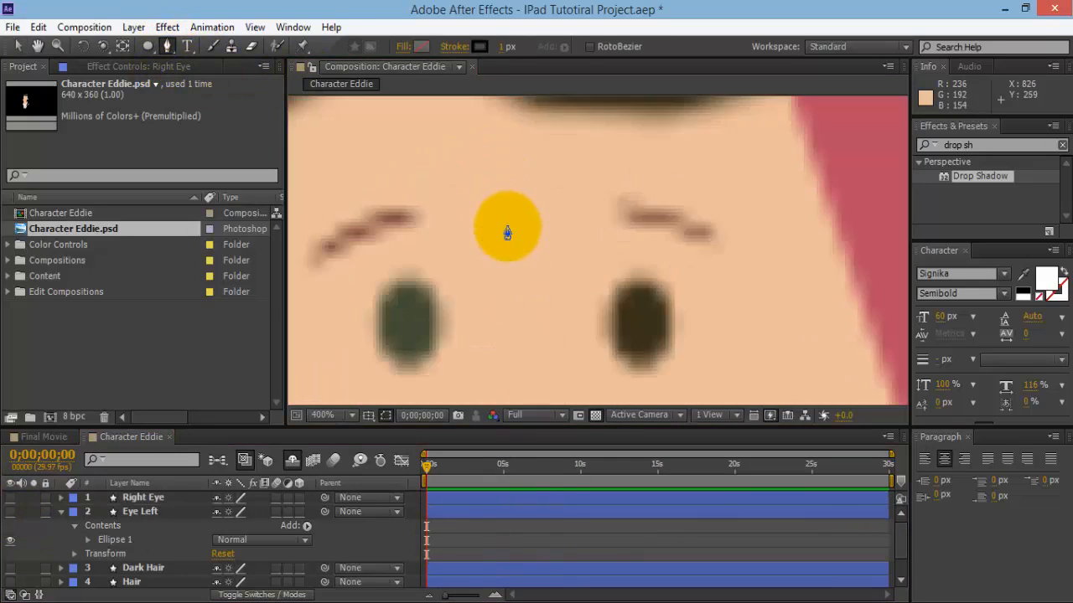
{"action": "left_click", "coordinate": [416, 203]}
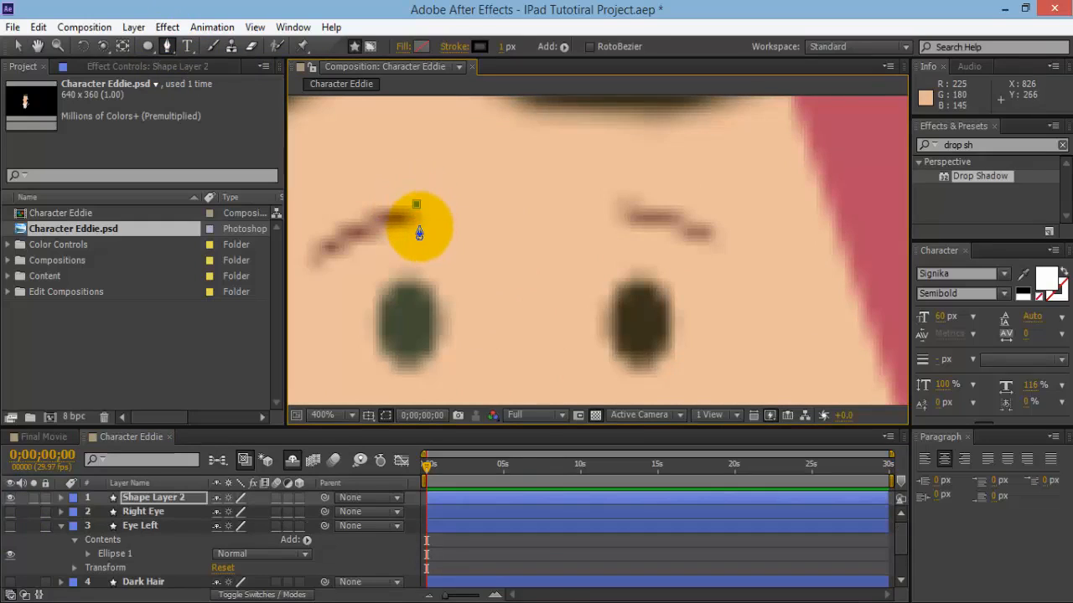
{"action": "left_click_drag", "start_coordinate": [351, 244], "coordinate": [340, 251]}
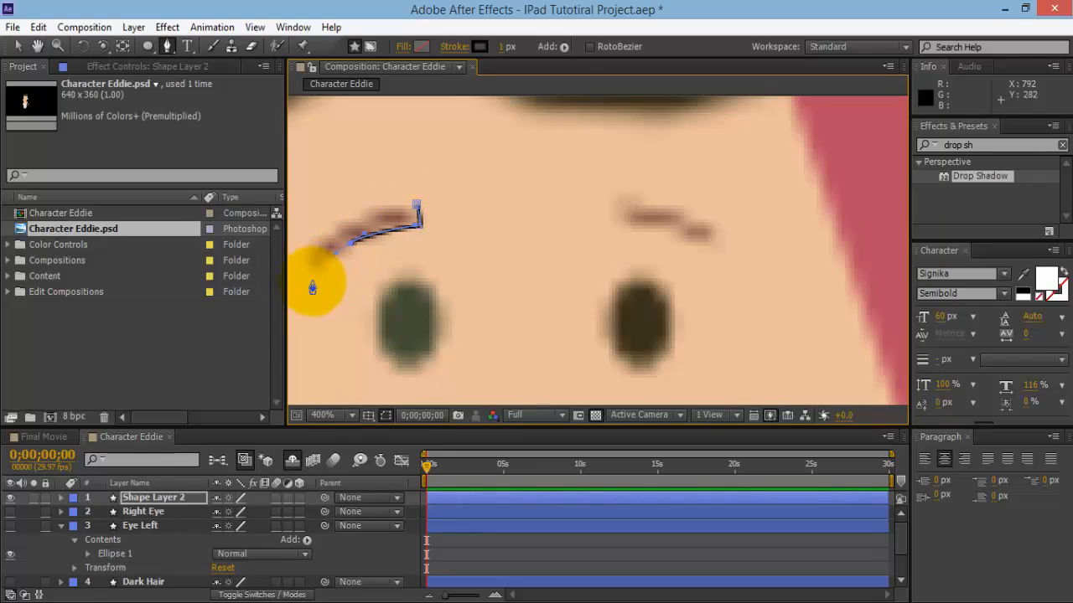
{"action": "left_click_drag", "start_coordinate": [315, 280], "coordinate": [368, 214]}
{"action": "left_click", "coordinate": [414, 214]}
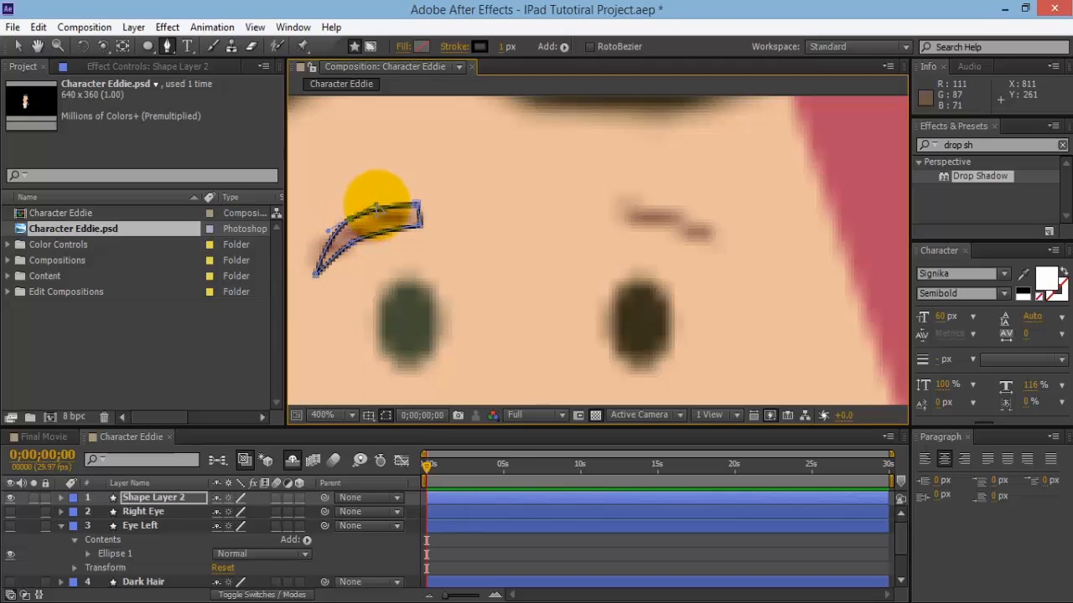
- Trace the right-hand eyebrow as a closed Pen shape on its own new layer
{"action": "left_click", "coordinate": [617, 564]}
{"action": "left_click", "coordinate": [614, 199]}
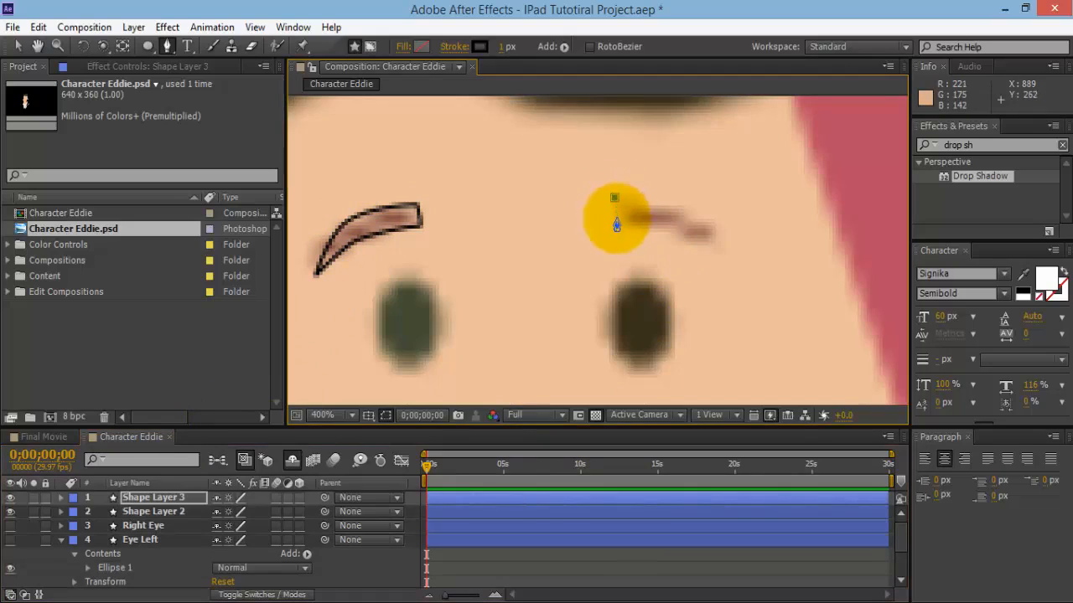
{"action": "left_click", "coordinate": [660, 228]}
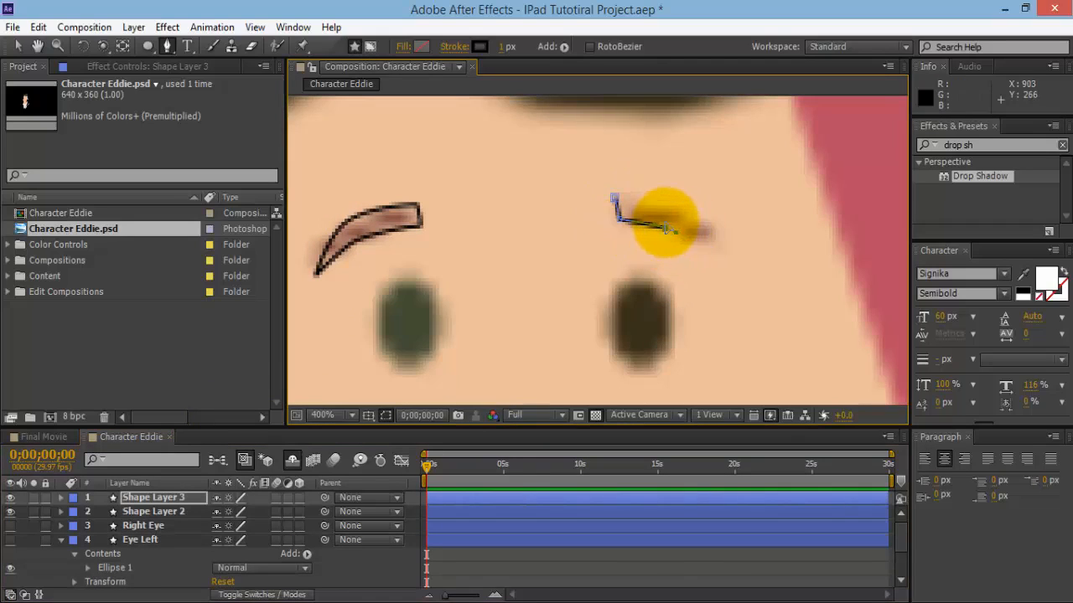
{"action": "left_click", "coordinate": [706, 242]}
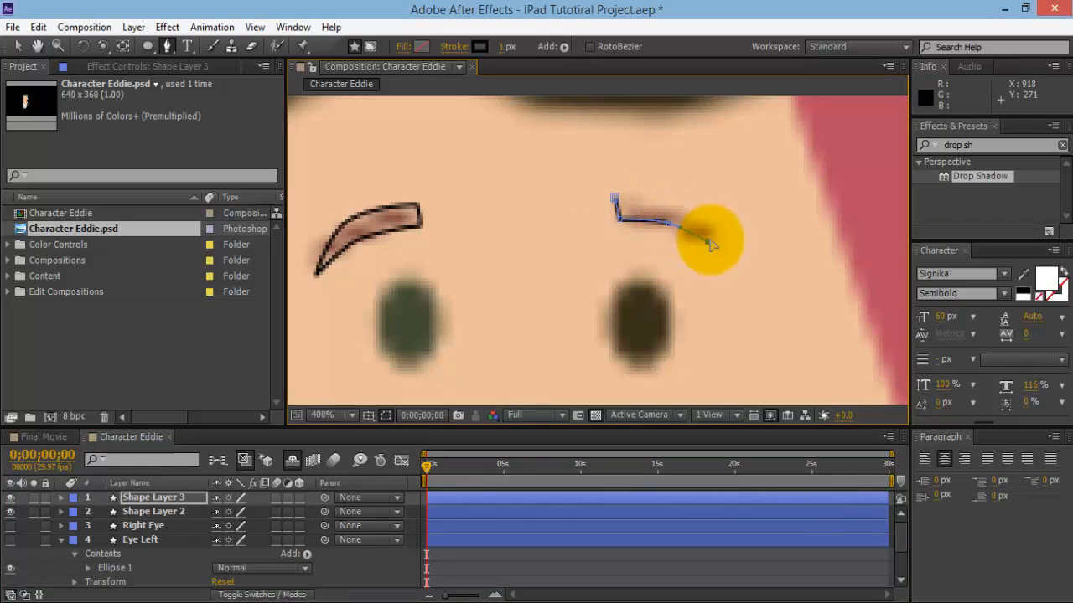
{"action": "left_click_drag", "start_coordinate": [675, 205], "coordinate": [657, 199]}
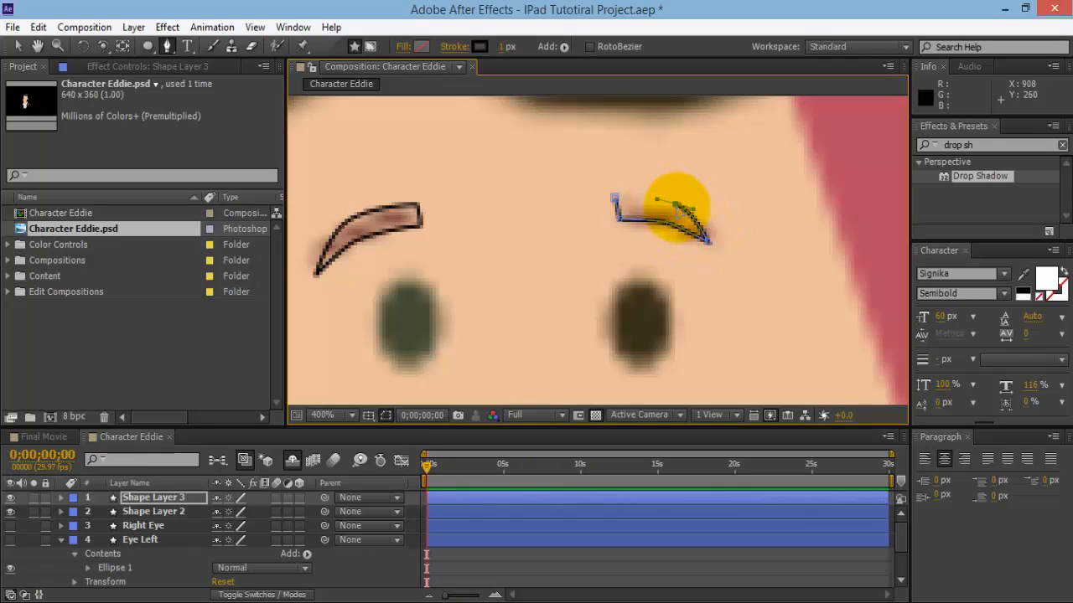
{"action": "left_click", "coordinate": [614, 198]}
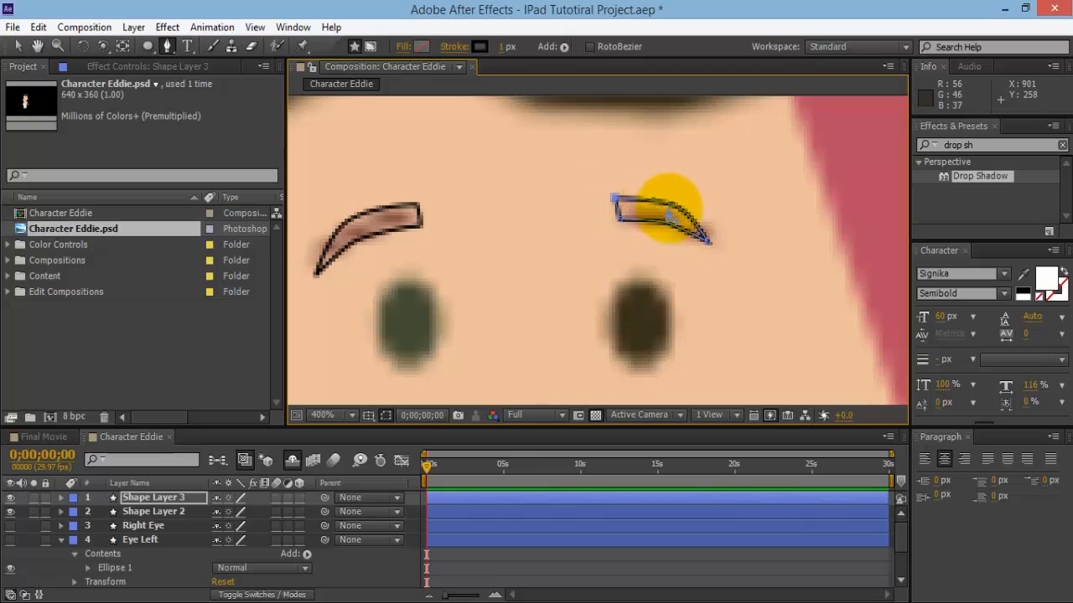
- Rename the left-hand eyebrow's layer as Eye Brow Left and the other eyebrow's layer as Eye Brow Right
{"action": "key", "text": "comma"}
{"action": "key", "text": "v"}
{"action": "key", "text": "comma"}
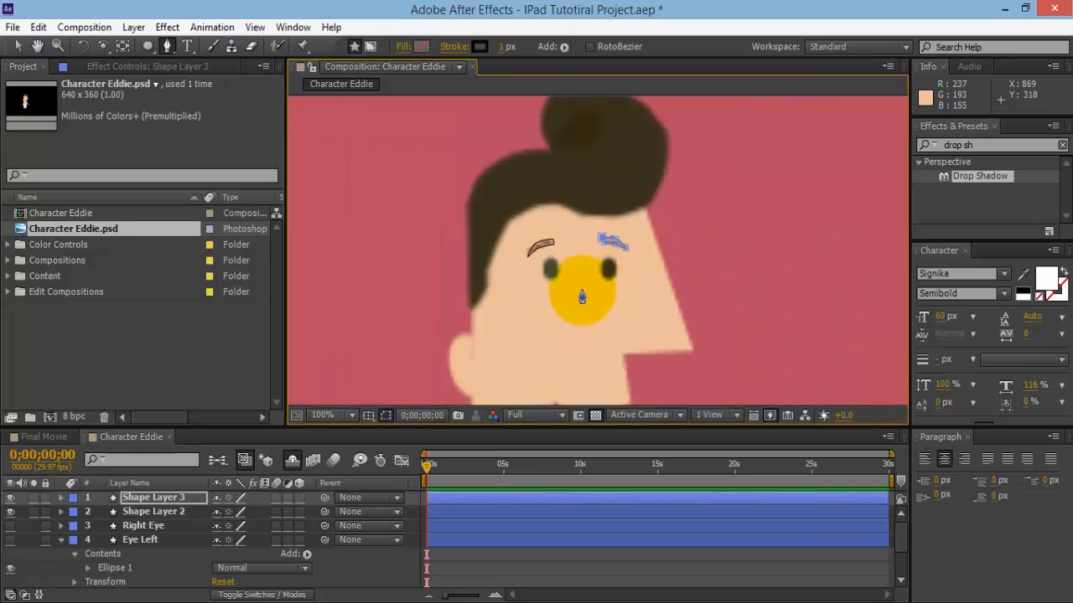
{"action": "left_click", "coordinate": [184, 512]}
{"action": "key", "text": "Return"}
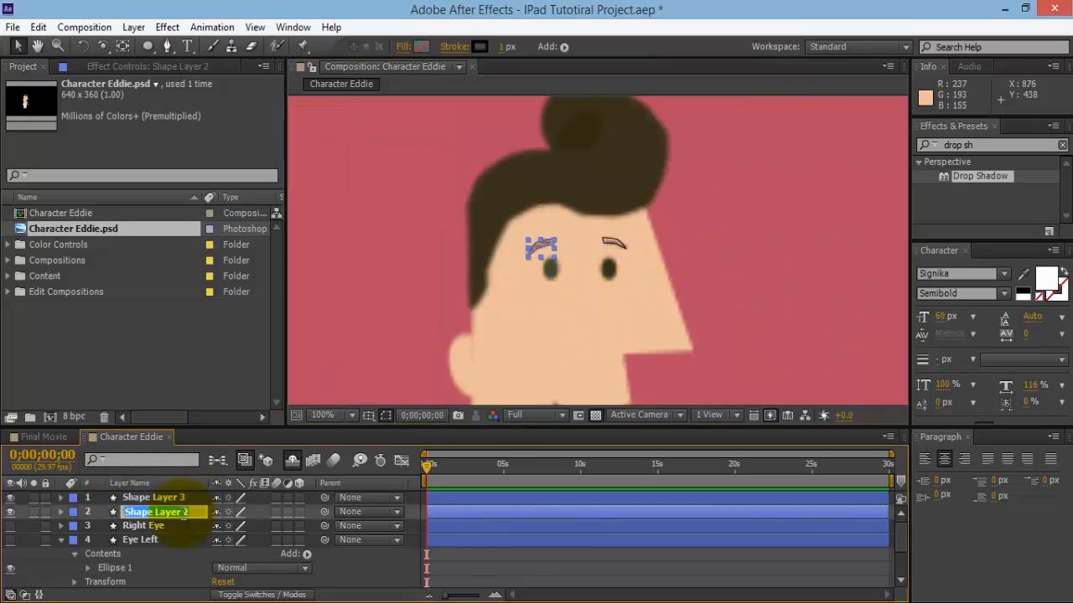
{"action": "type", "text": "Eye Brow"}
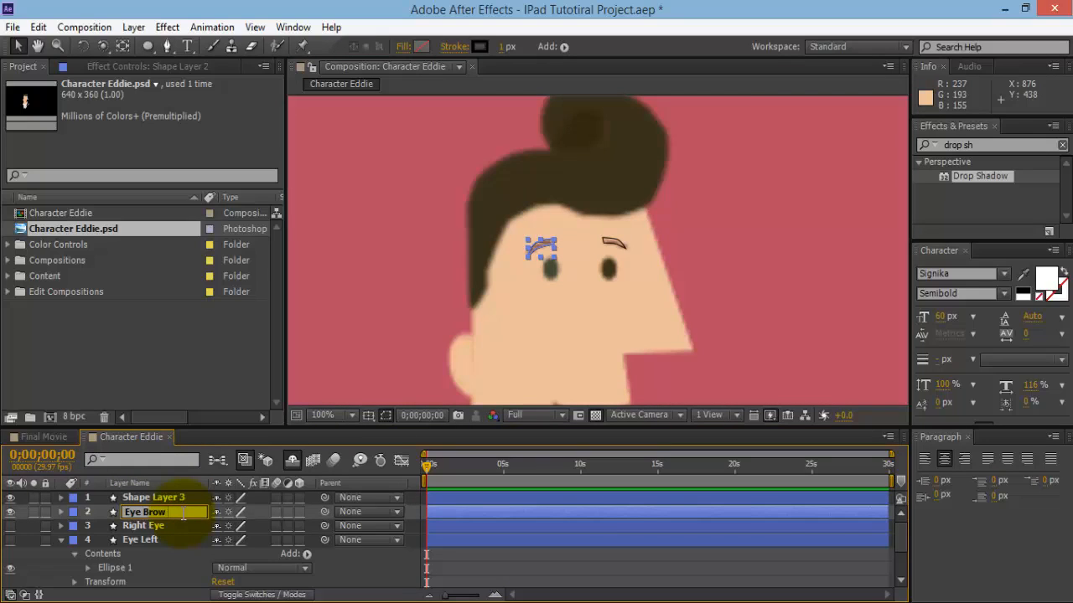
{"action": "type", "text": " Left"}
{"action": "left_click", "coordinate": [176, 503]}
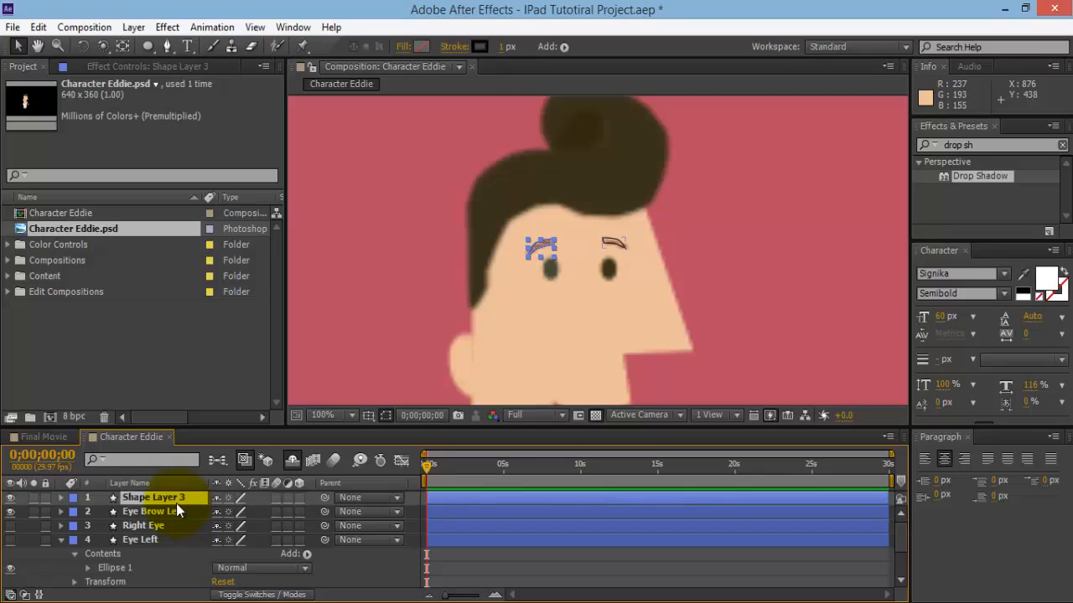
{"action": "key", "text": "Return"}
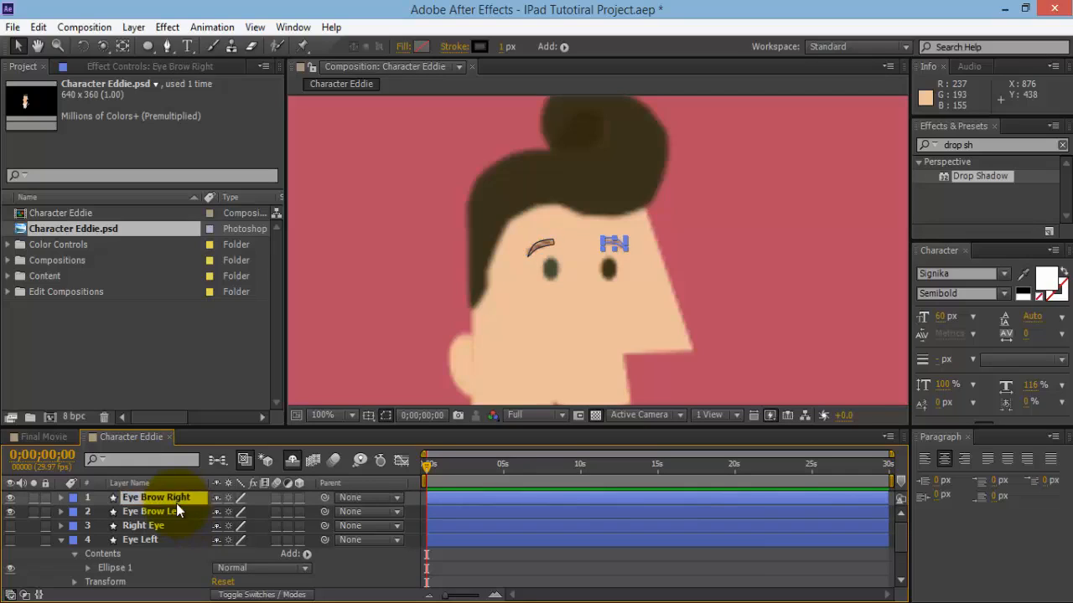
- Hide the two eye layers and the two eyebrow layers so only the reference artwork shows
{"action": "left_click", "coordinate": [10, 526]}
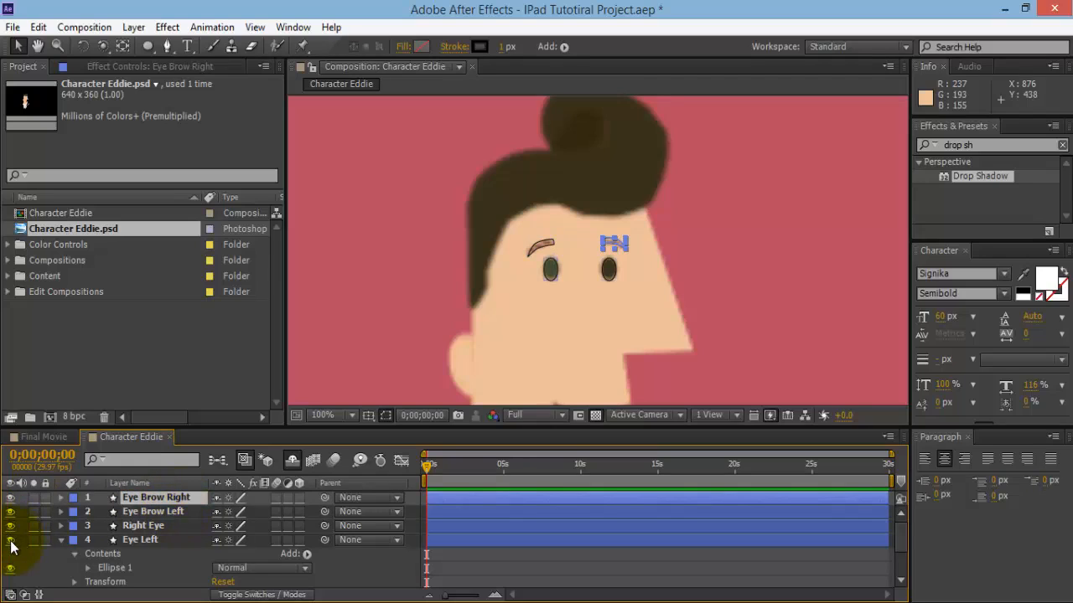
{"action": "scroll", "coordinate": [31, 515], "scroll_direction": "down", "scroll_amount": 2}
{"action": "scroll", "coordinate": [22, 518], "scroll_direction": "up", "scroll_amount": 2}
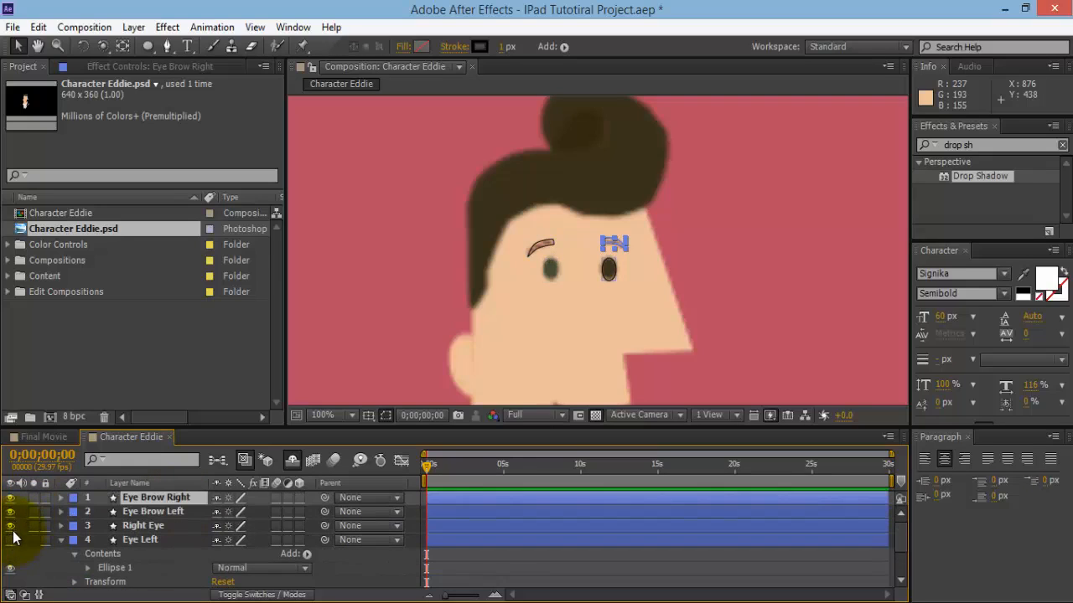
{"action": "left_click", "coordinate": [10, 526]}
{"action": "scroll", "coordinate": [34, 512], "scroll_direction": "down", "scroll_amount": 3}
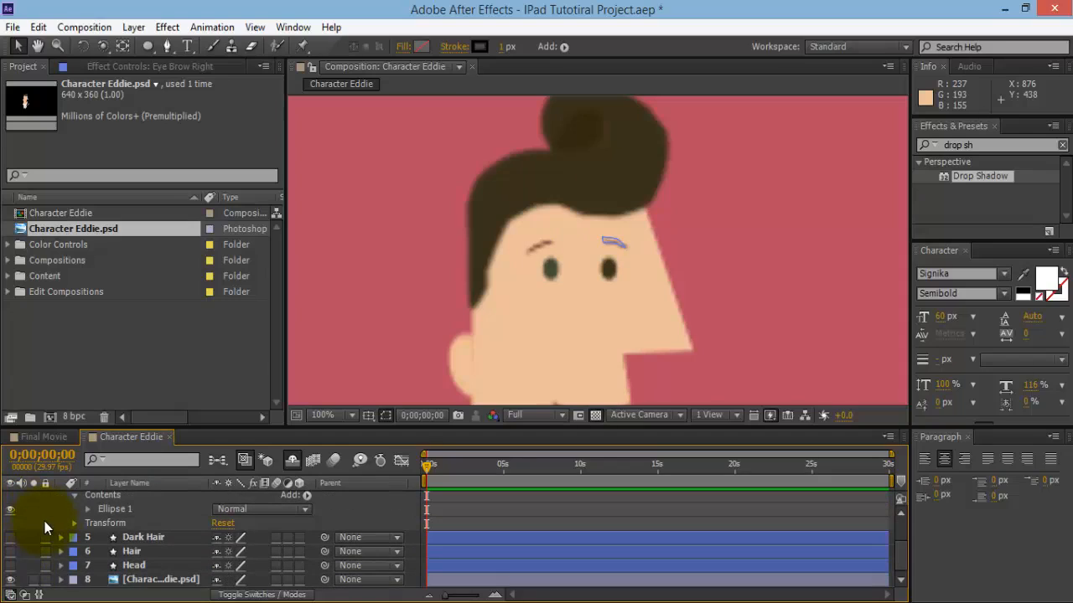
- Fill the Head shape with skin colour EDC19B sampled from the reference face, then briefly show the layer to check it
{"action": "left_click", "coordinate": [132, 567]}
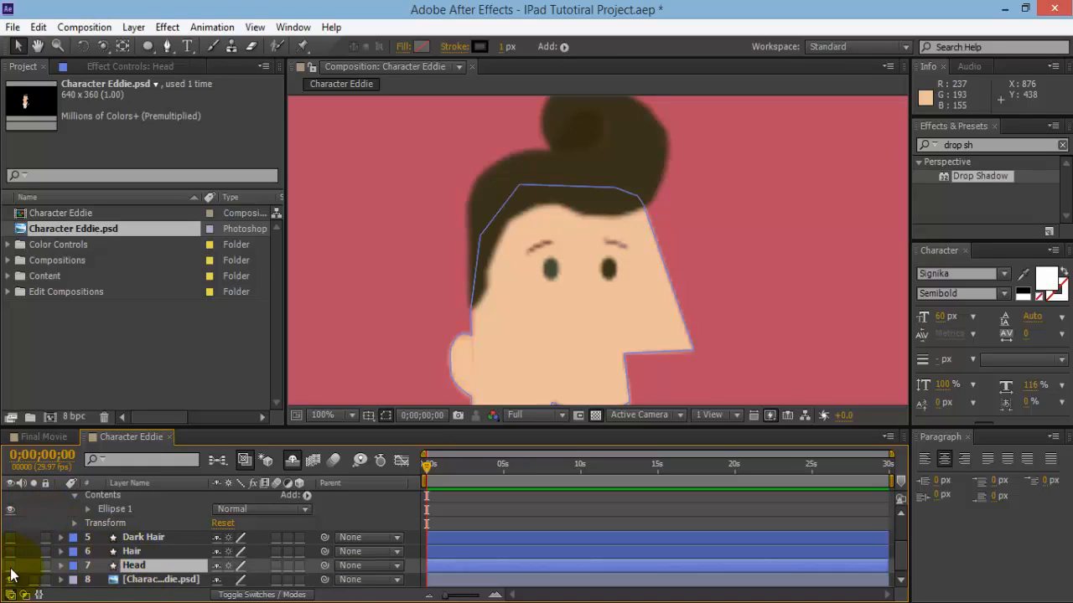
{"action": "left_click", "coordinate": [422, 47]}
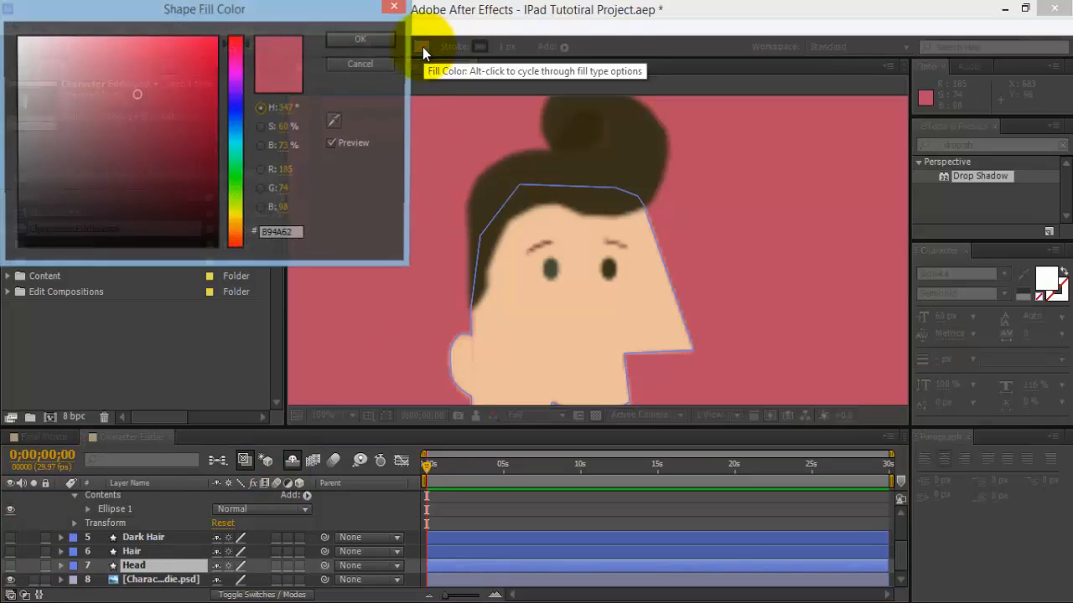
{"action": "left_click", "coordinate": [333, 120]}
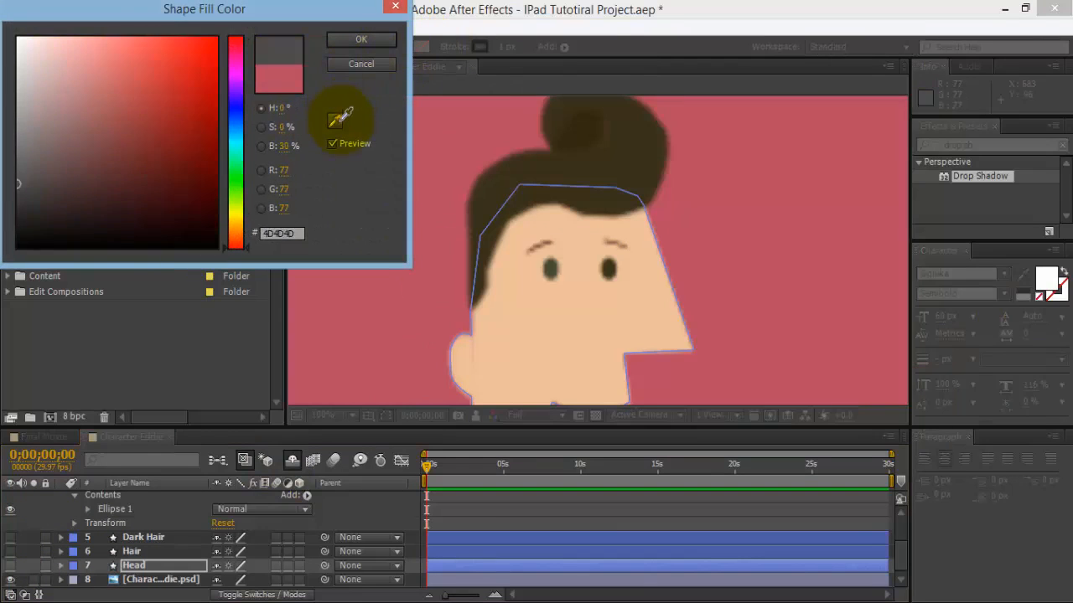
{"action": "left_click", "coordinate": [580, 316]}
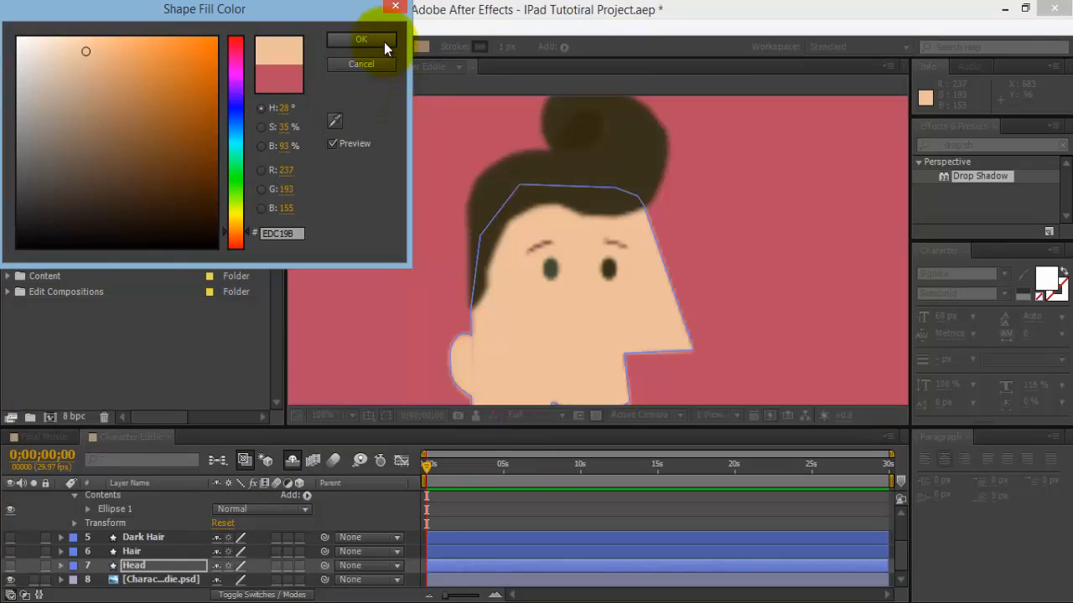
{"action": "left_click", "coordinate": [384, 42]}
{"action": "left_click", "coordinate": [12, 567]}
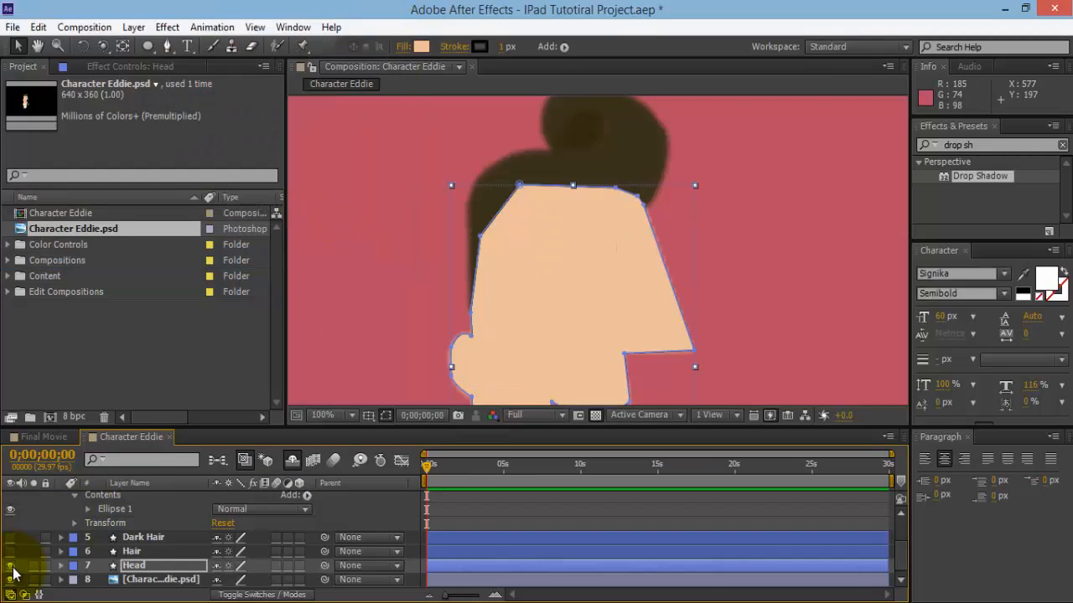
{"action": "left_click", "coordinate": [12, 568]}
{"action": "left_click", "coordinate": [703, 494]}
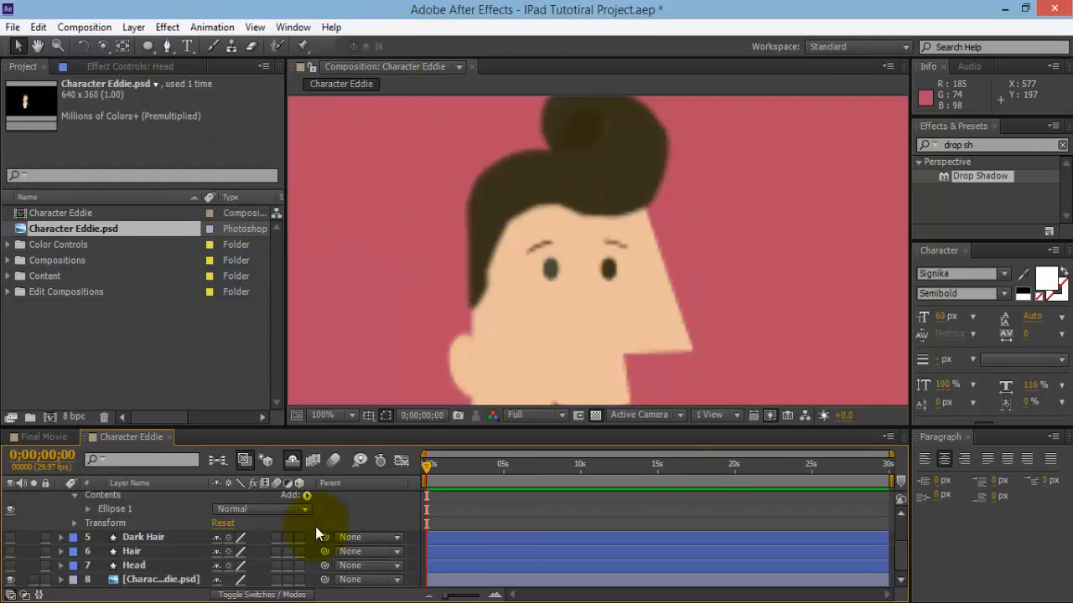
- Fill the Hair shape with the dark brown 39311A sampled from the reference hair
{"action": "left_click", "coordinate": [141, 553]}
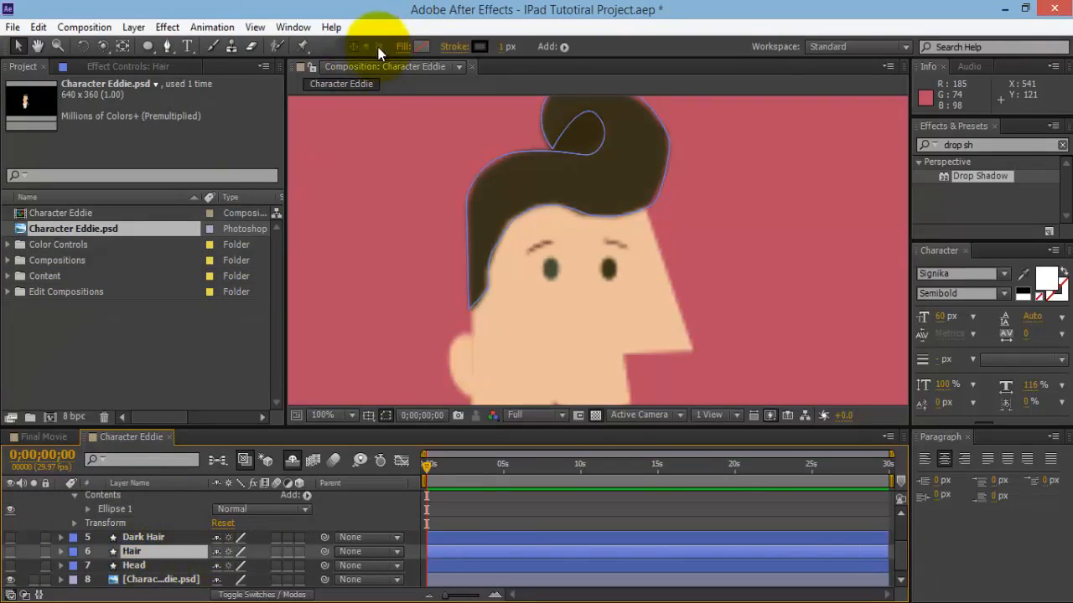
{"action": "left_click", "coordinate": [427, 43]}
{"action": "left_click", "coordinate": [335, 121]}
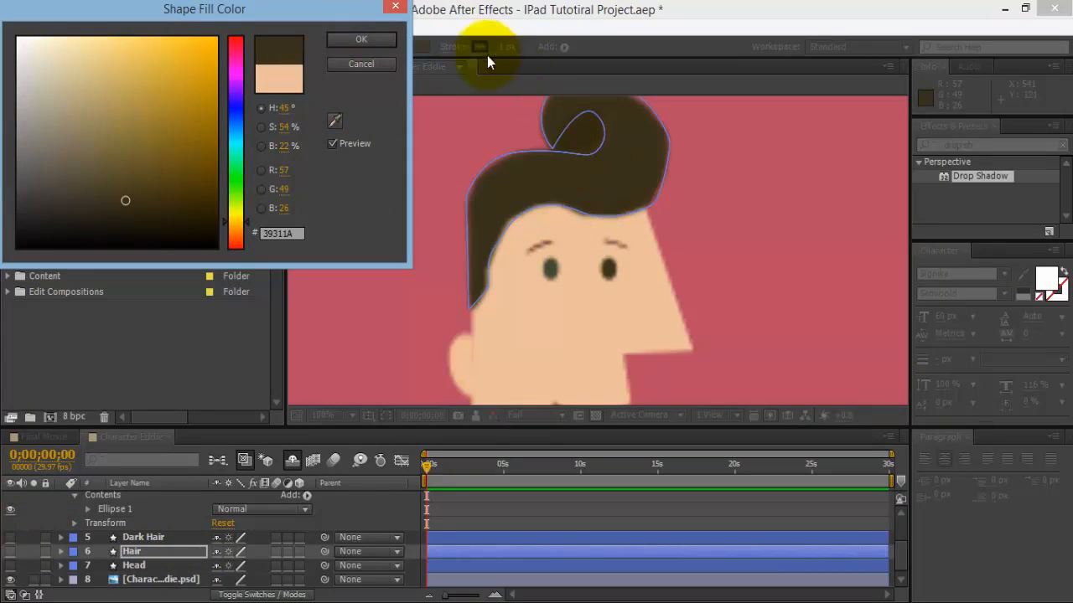
{"action": "left_click", "coordinate": [365, 44]}
{"action": "left_click", "coordinate": [560, 495]}
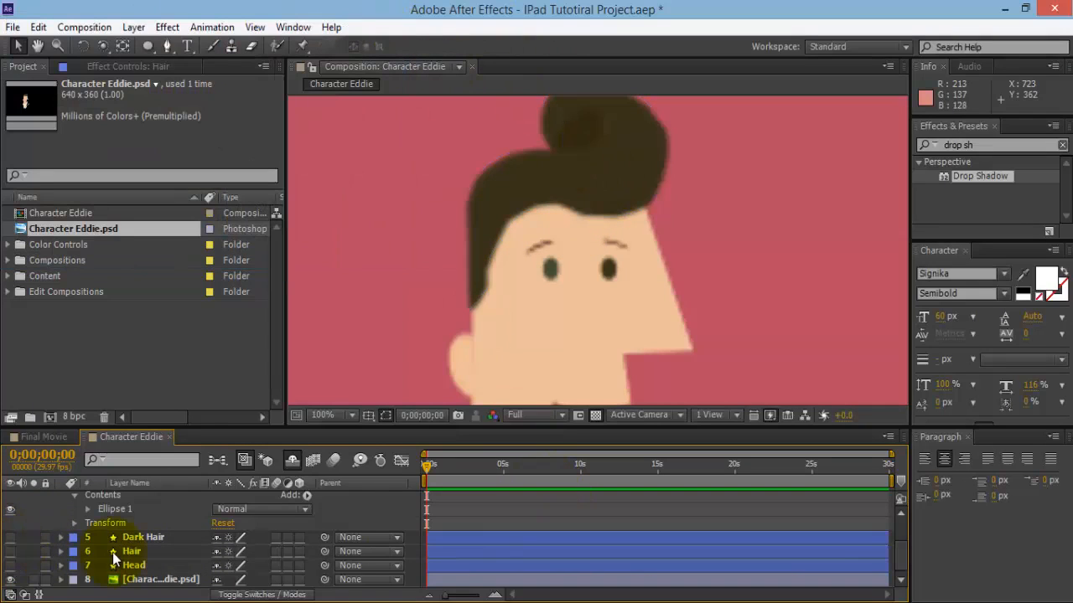
- Fill the Dark Hair shape with the darker brown 332A0F sampled from the reference hair bun
{"action": "left_click", "coordinate": [155, 538]}
{"action": "left_click", "coordinate": [426, 47]}
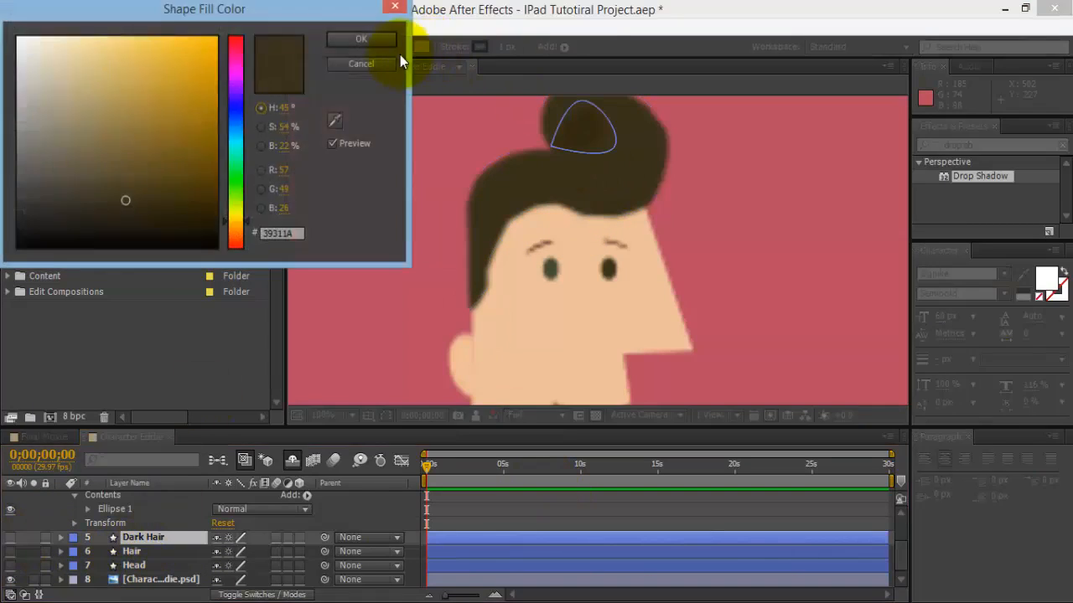
{"action": "left_click", "coordinate": [333, 121]}
{"action": "left_click", "coordinate": [589, 117]}
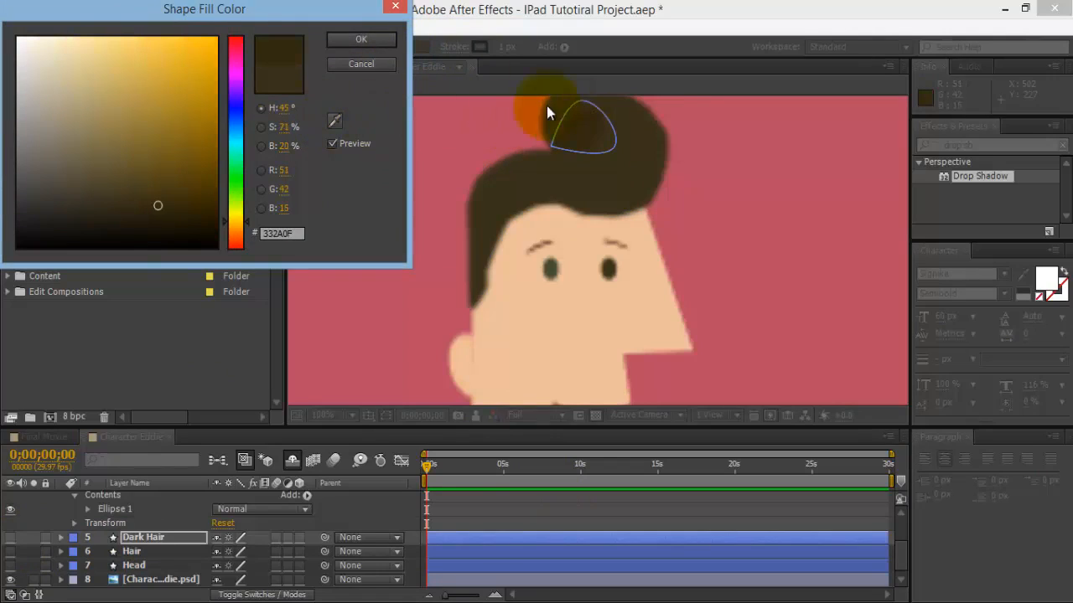
{"action": "left_click", "coordinate": [368, 42]}
- Fill the Eye Left shape with the dark brown 39311A sampled from the reference artwork
{"action": "scroll", "coordinate": [114, 517], "scroll_direction": "up", "scroll_amount": 3}
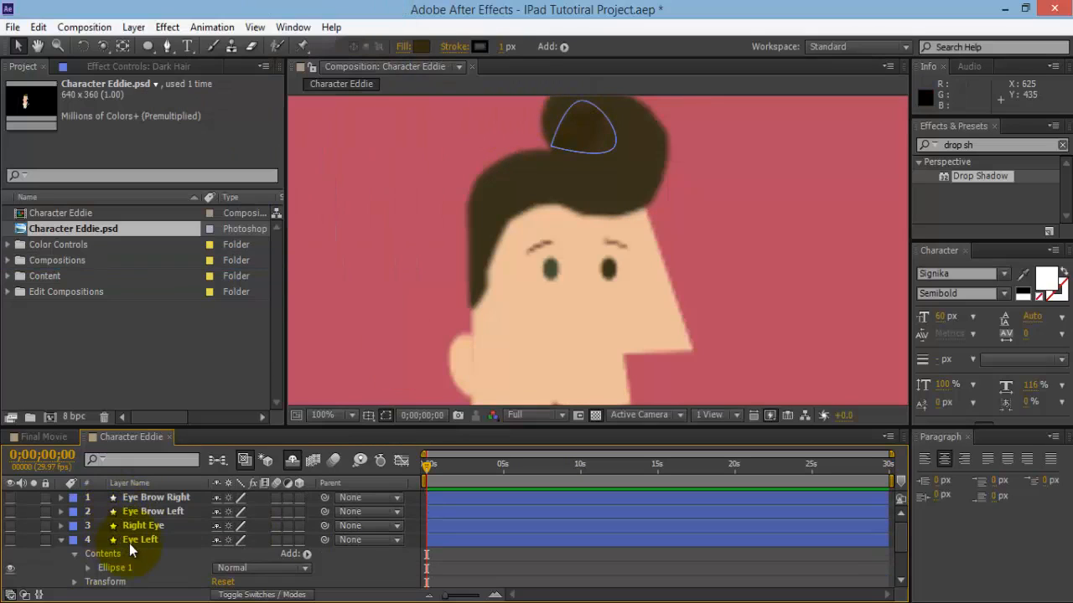
{"action": "left_click", "coordinate": [129, 543]}
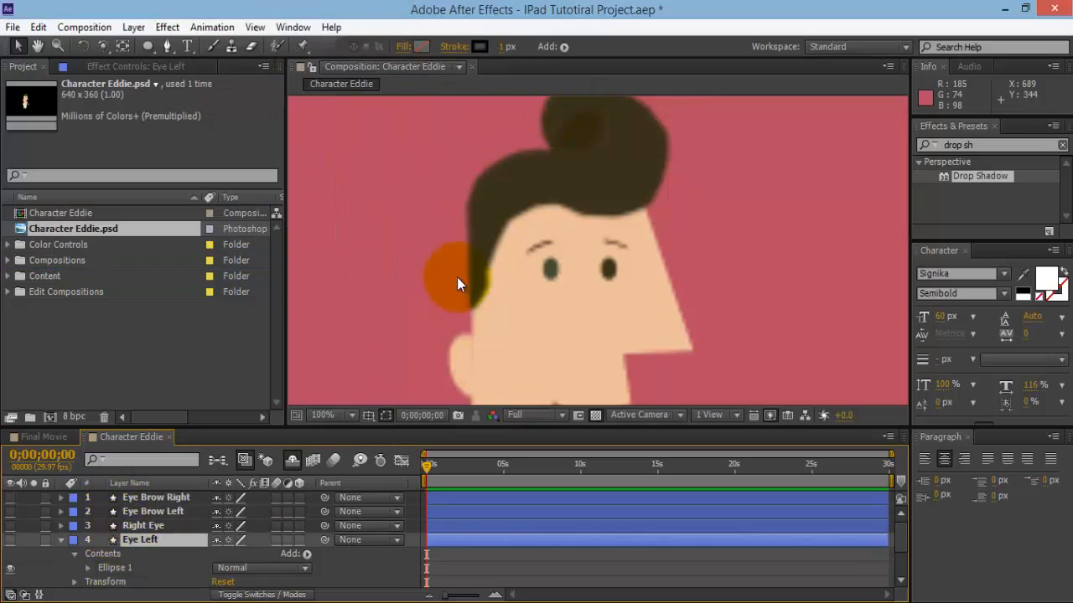
{"action": "left_click", "coordinate": [422, 46]}
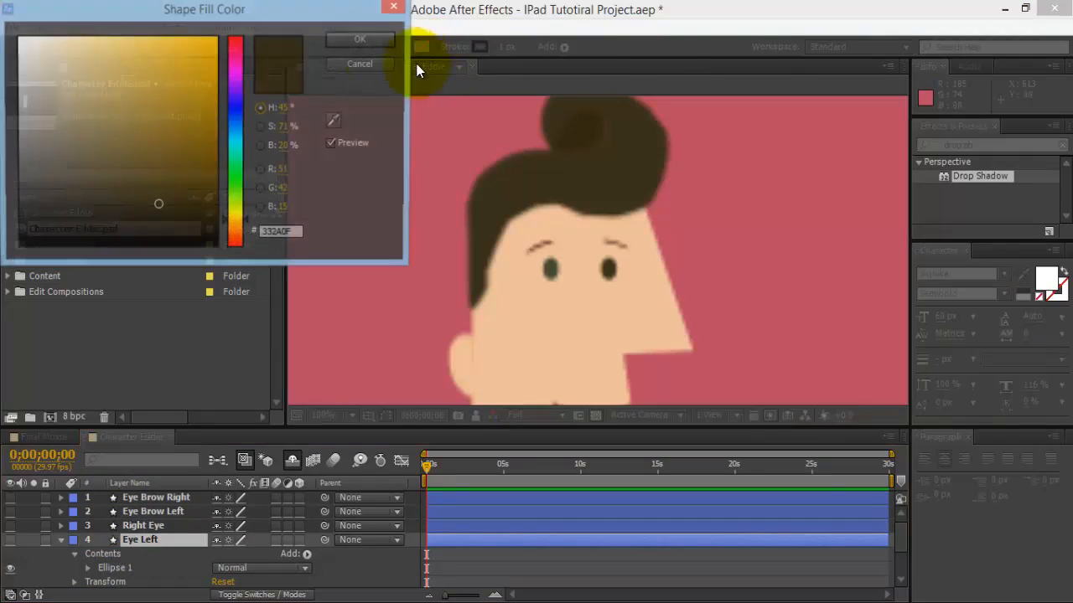
{"action": "left_click", "coordinate": [335, 122]}
{"action": "left_click", "coordinate": [618, 266]}
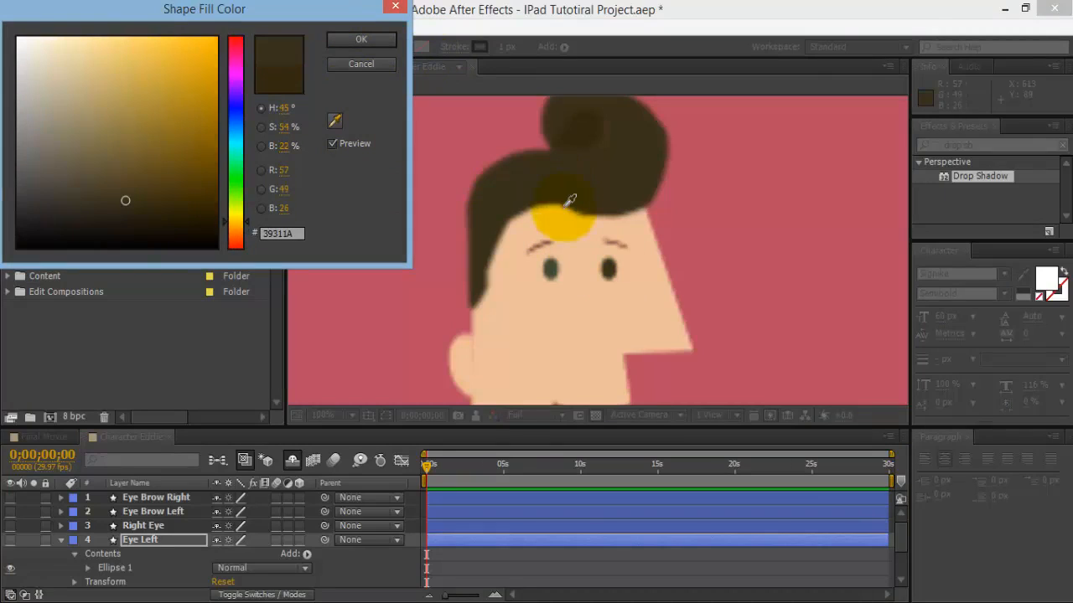
{"action": "left_click", "coordinate": [359, 41]}
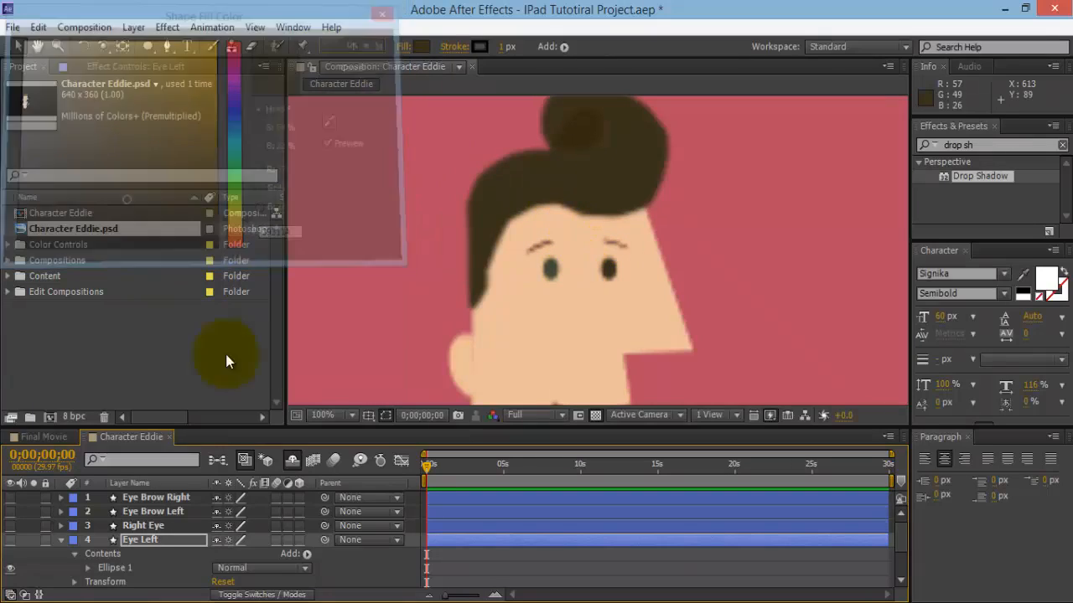
- Fill the Right Eye shape with the dark brown 39311A sampled from the reference eye
{"action": "left_click", "coordinate": [153, 526]}
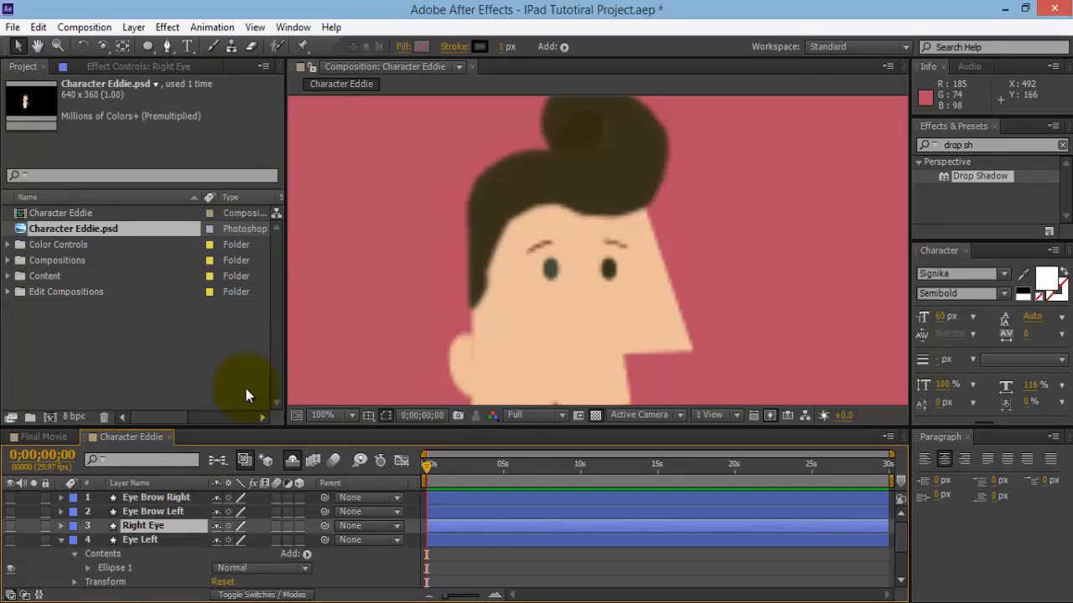
{"action": "left_click", "coordinate": [422, 47]}
{"action": "left_click", "coordinate": [334, 121]}
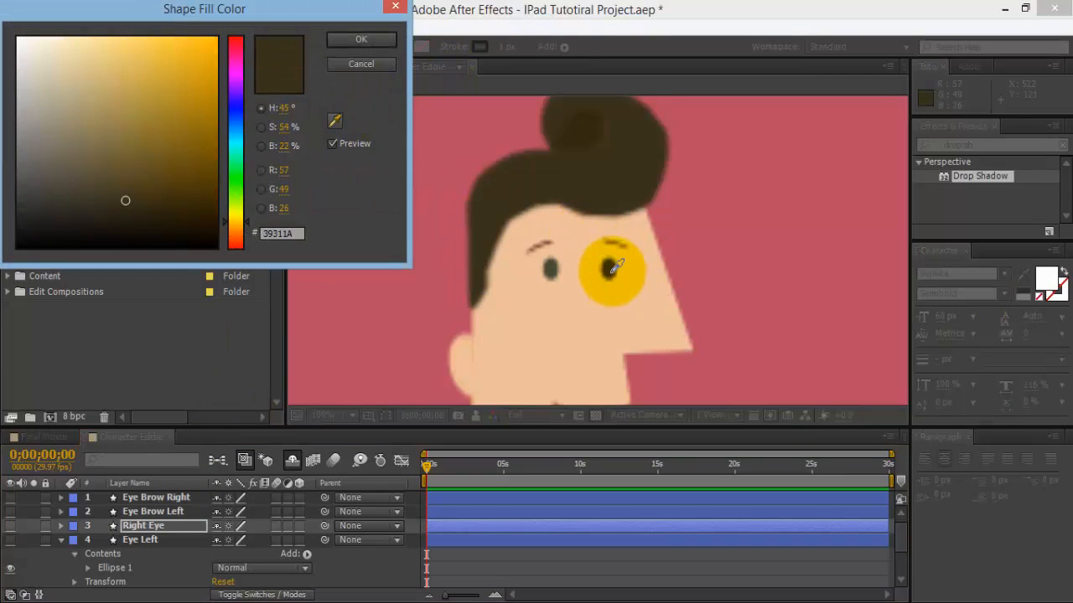
{"action": "left_click", "coordinate": [612, 271]}
{"action": "left_click", "coordinate": [342, 39]}
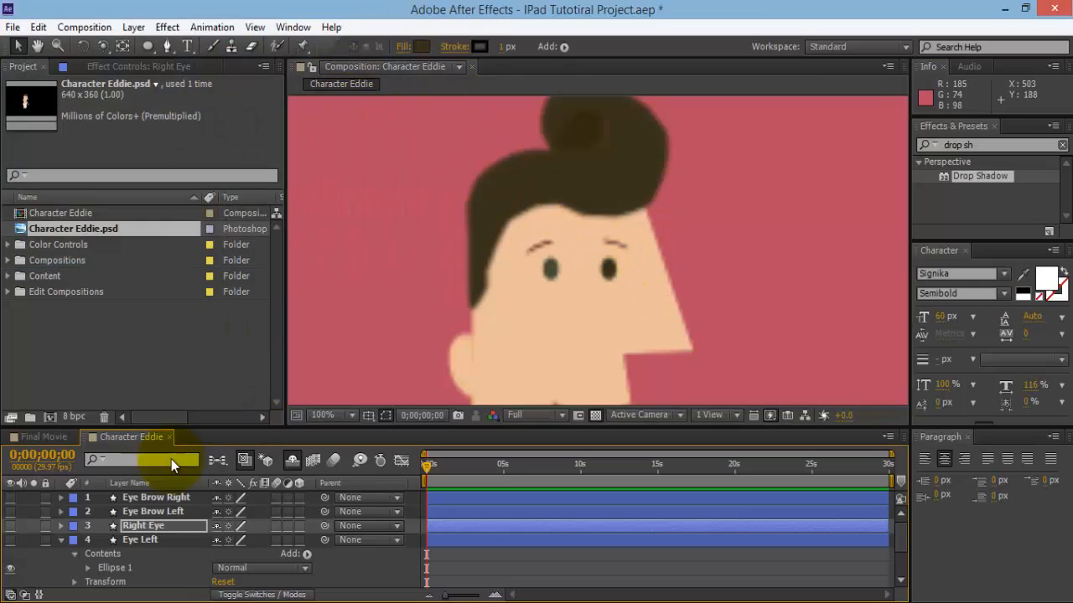
- Fill the Eye Brow Left shape with the sampled dark brown 39311A
{"action": "left_click", "coordinate": [164, 512]}
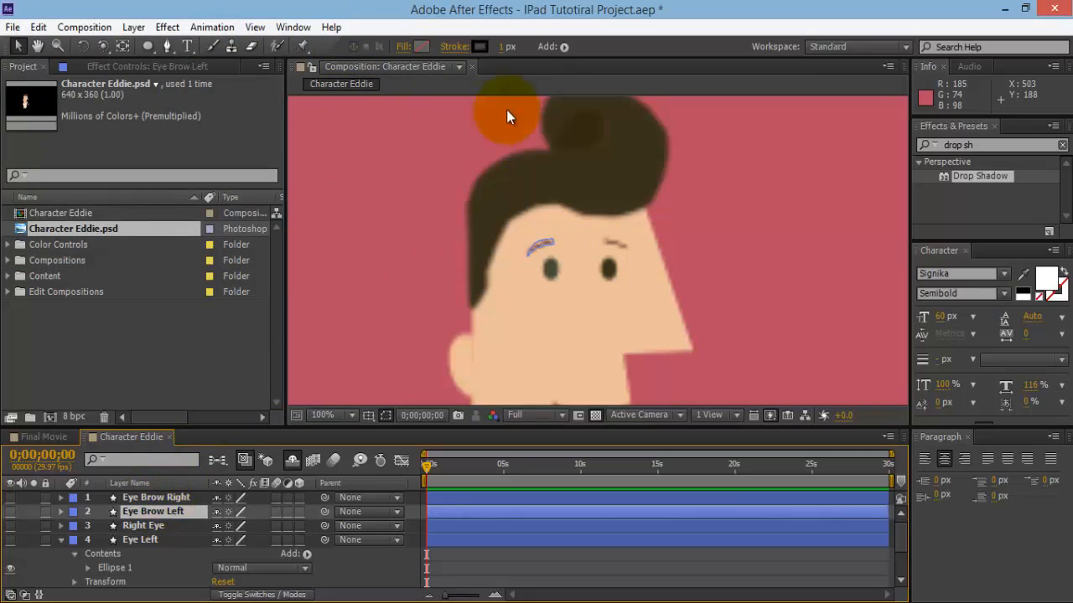
{"action": "left_click", "coordinate": [422, 47]}
{"action": "left_click", "coordinate": [334, 122]}
{"action": "left_click", "coordinate": [595, 216]}
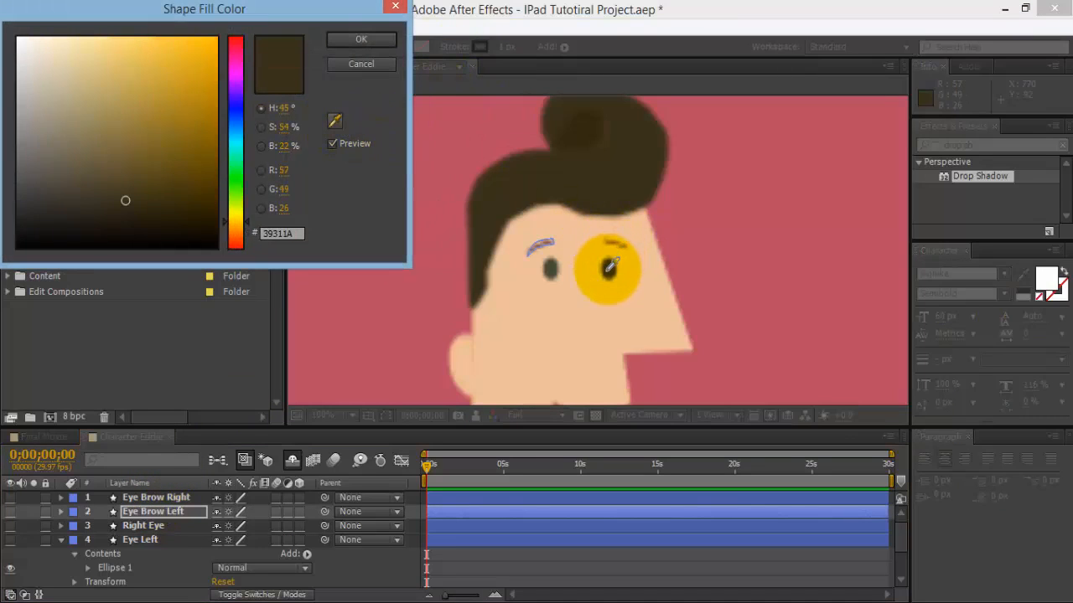
{"action": "left_click", "coordinate": [355, 40]}
- Fill the Eye Brow Right shape with the dark brown 39311A sampled from the eye below it
{"action": "left_click", "coordinate": [142, 498]}
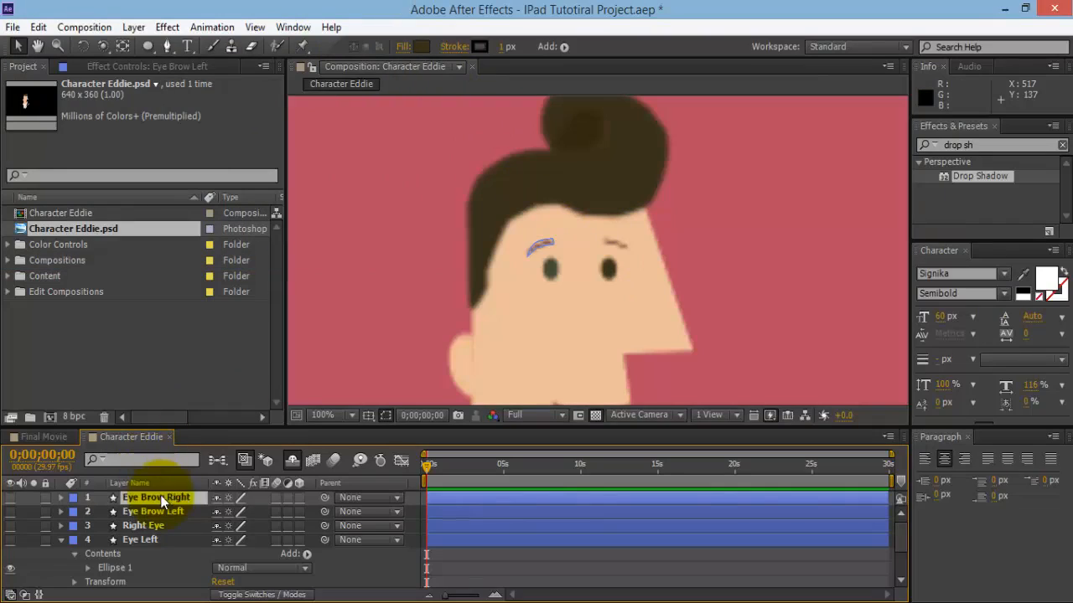
{"action": "left_click", "coordinate": [423, 46]}
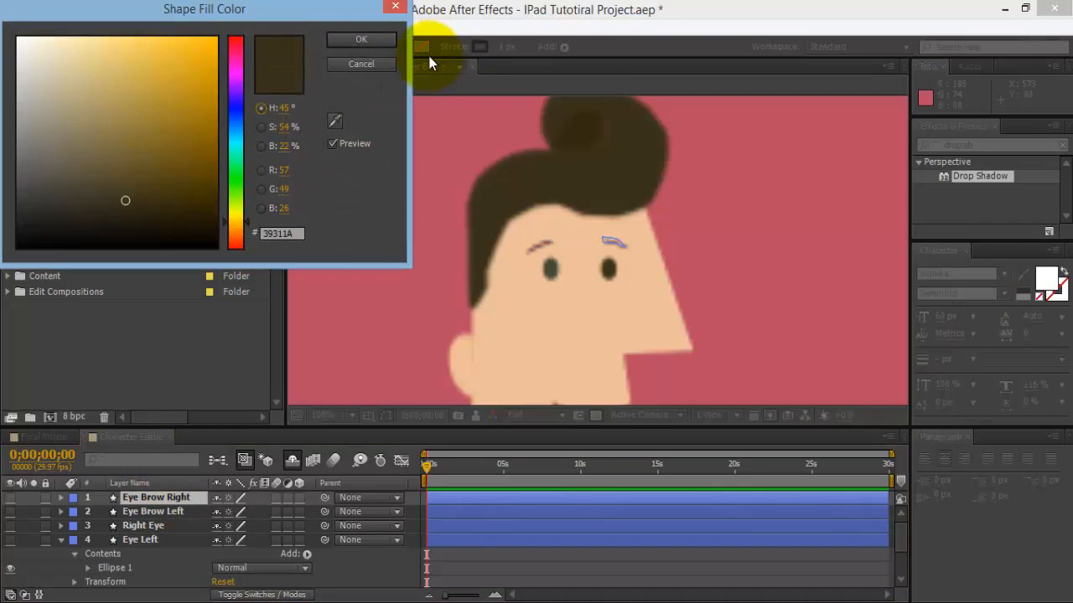
{"action": "left_click", "coordinate": [334, 122]}
{"action": "left_click", "coordinate": [617, 265]}
{"action": "left_click", "coordinate": [609, 268]}
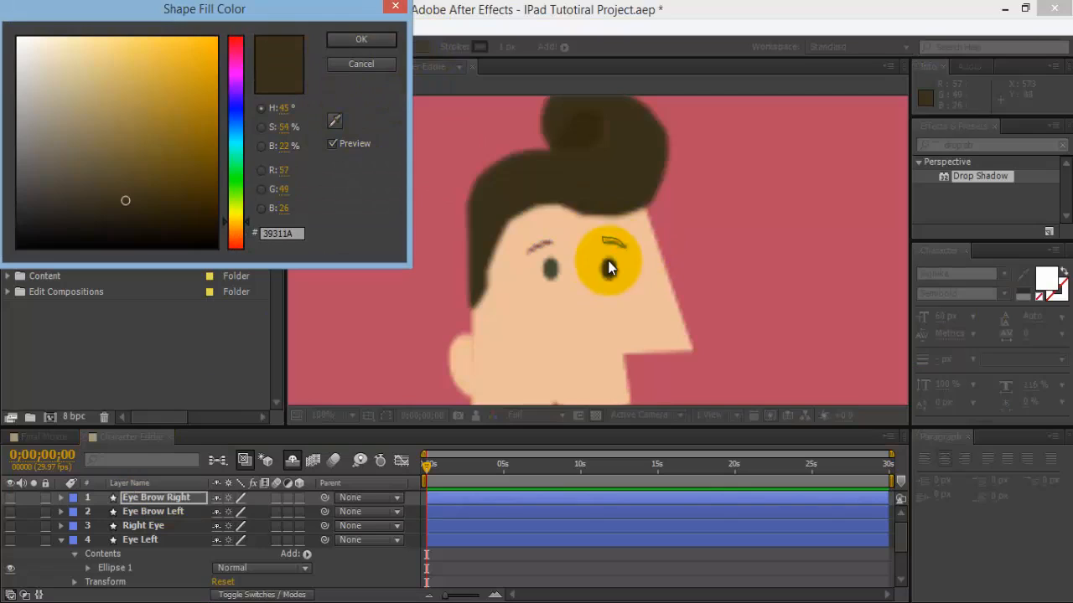
{"action": "left_click", "coordinate": [367, 39]}
- Select all seven shape layers from Eye Brow Right to Head and set their stroke width to 0 px
{"action": "scroll", "coordinate": [187, 503], "scroll_direction": "down", "scroll_amount": 3}
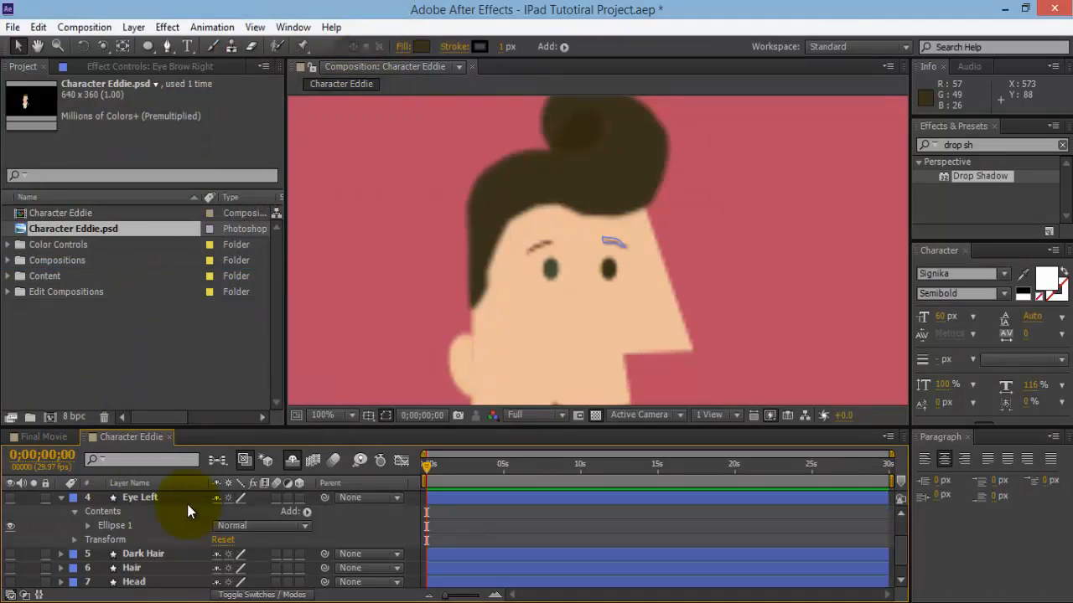
{"action": "scroll", "coordinate": [184, 534], "scroll_direction": "down", "scroll_amount": 1}
{"action": "left_click", "coordinate": [148, 564], "text": "shift"}
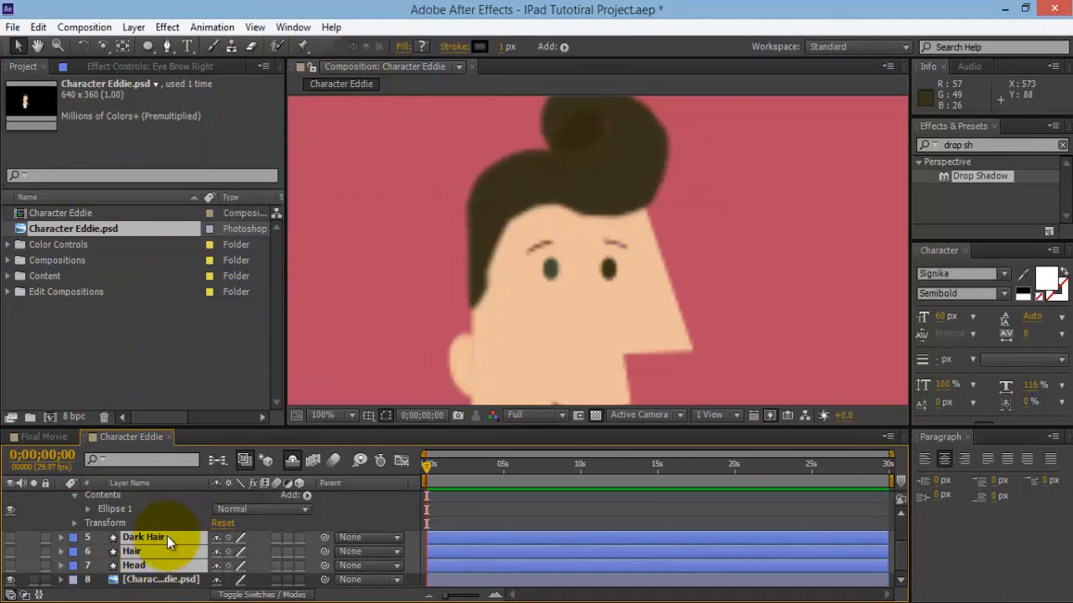
{"action": "scroll", "coordinate": [172, 530], "scroll_direction": "up", "scroll_amount": 3}
{"action": "left_click", "coordinate": [505, 49]}
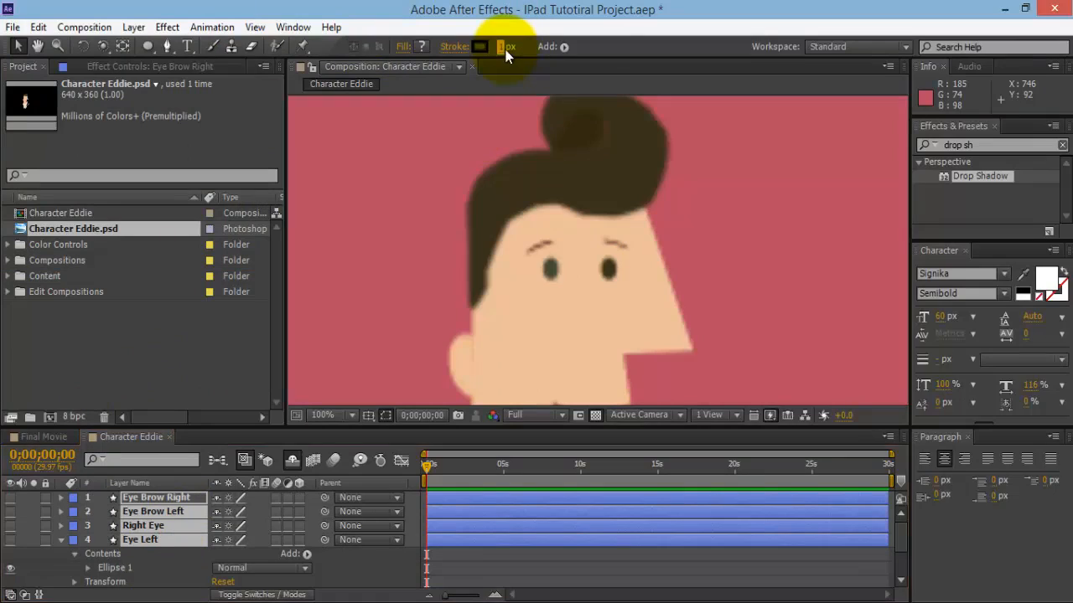
{"action": "type", "text": "0"}
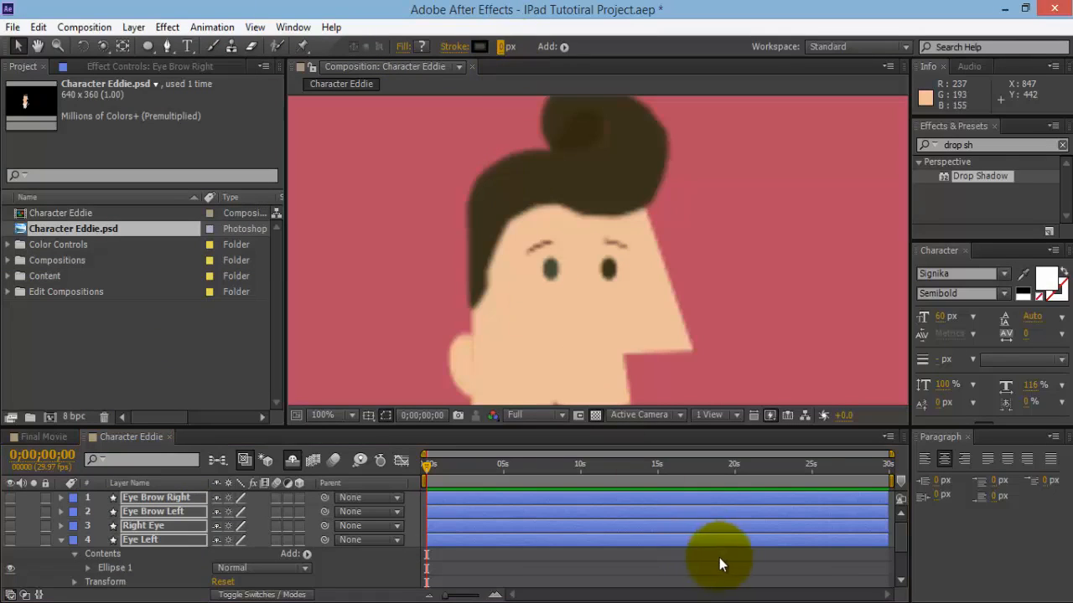
{"action": "left_click", "coordinate": [515, 549]}
- Select all the shape layers from Head up to Eye Brow Right and make them visible together
{"action": "left_click", "coordinate": [82, 497]}
{"action": "scroll", "coordinate": [137, 540], "scroll_direction": "down", "scroll_amount": 2}
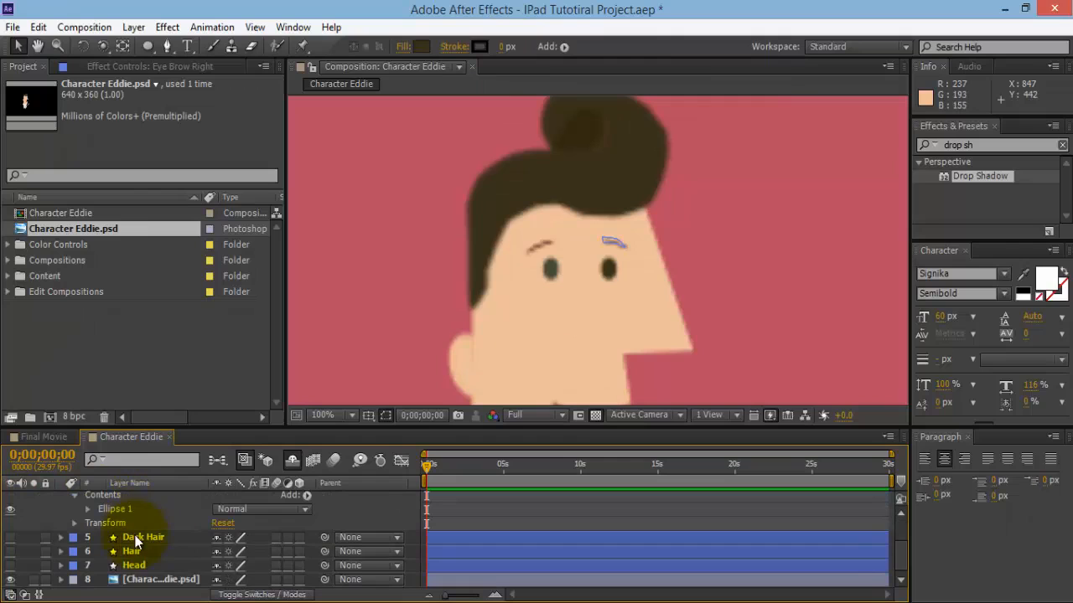
{"action": "left_click", "coordinate": [134, 567], "text": "shift"}
{"action": "left_click", "coordinate": [11, 575]}
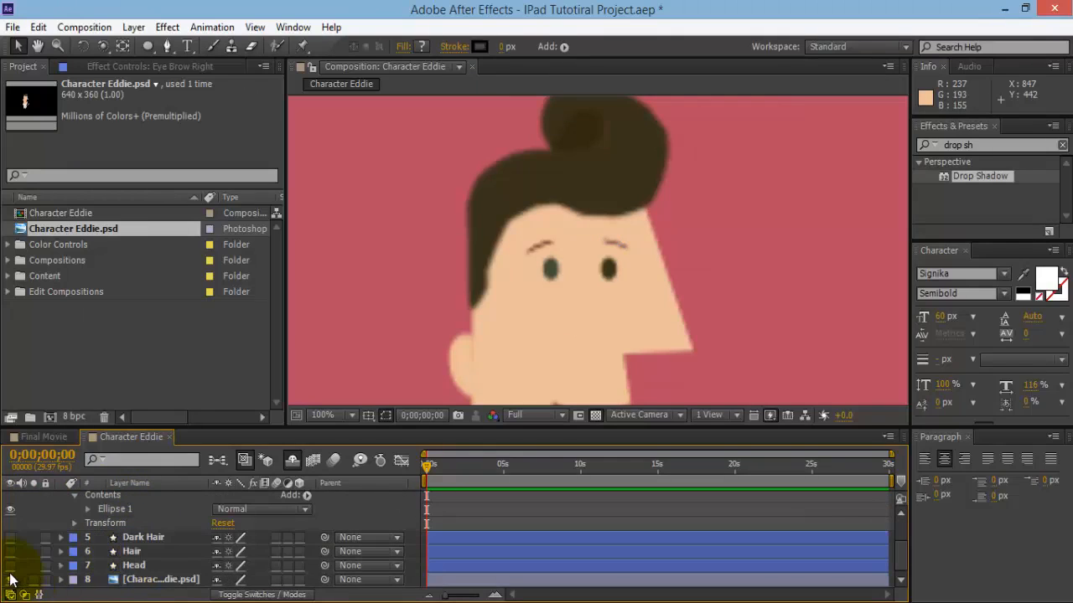
{"action": "left_click", "coordinate": [156, 566]}
{"action": "scroll", "coordinate": [184, 544], "scroll_direction": "up", "scroll_amount": 2}
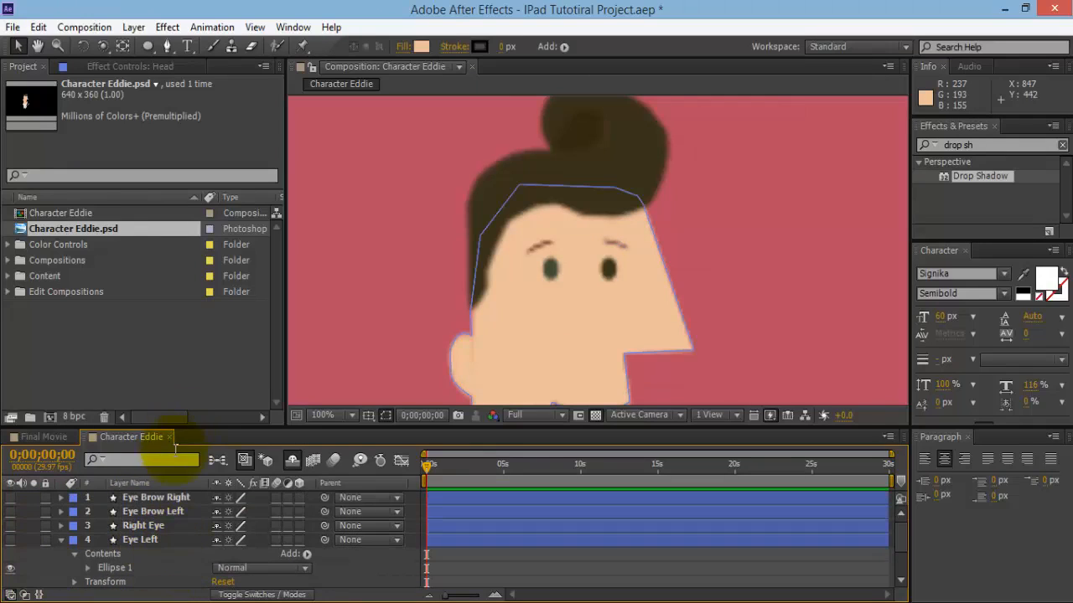
{"action": "left_click", "coordinate": [166, 501], "text": "shift"}
{"action": "left_click", "coordinate": [10, 498]}
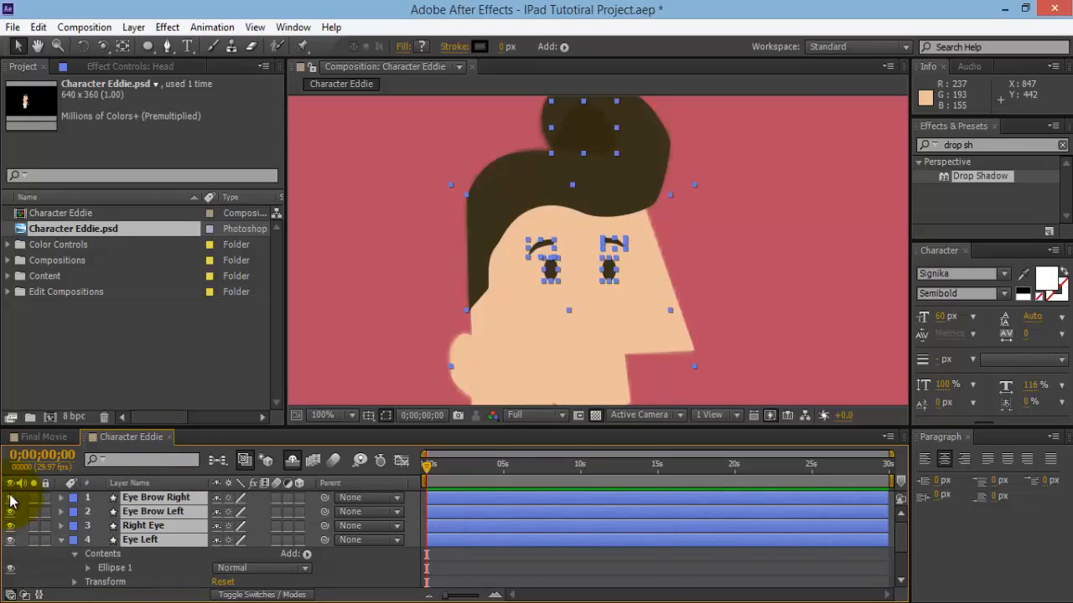
- Check the drawn shapes on their own by hiding the Character Eddie.psd layer, and show it again
{"action": "left_click", "coordinate": [666, 584]}
{"action": "key", "text": "comma"}
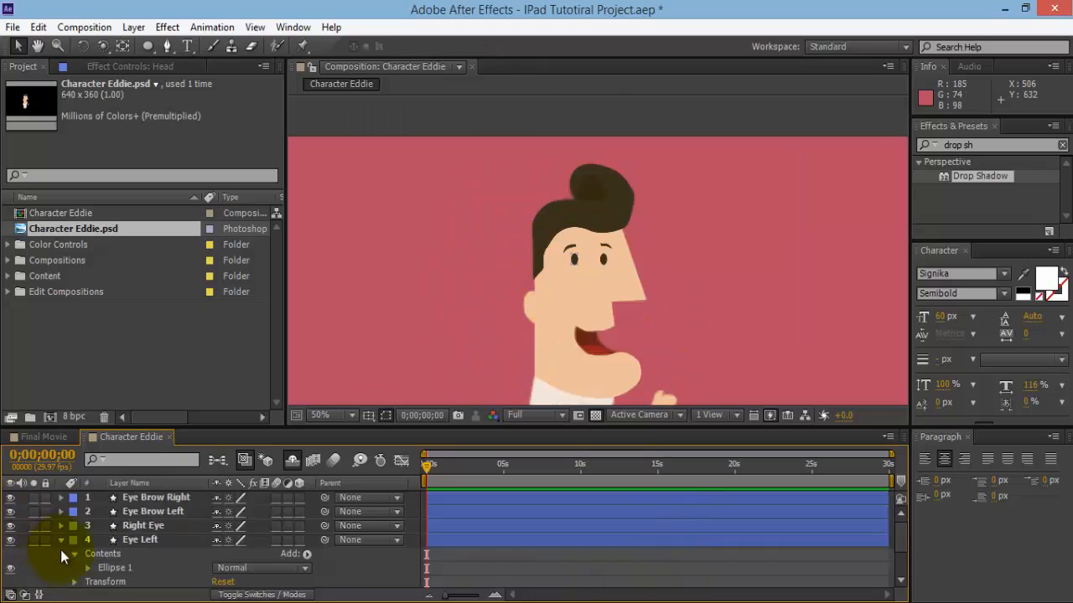
{"action": "scroll", "coordinate": [60, 550], "scroll_direction": "down", "scroll_amount": 2}
{"action": "left_click", "coordinate": [10, 580]}
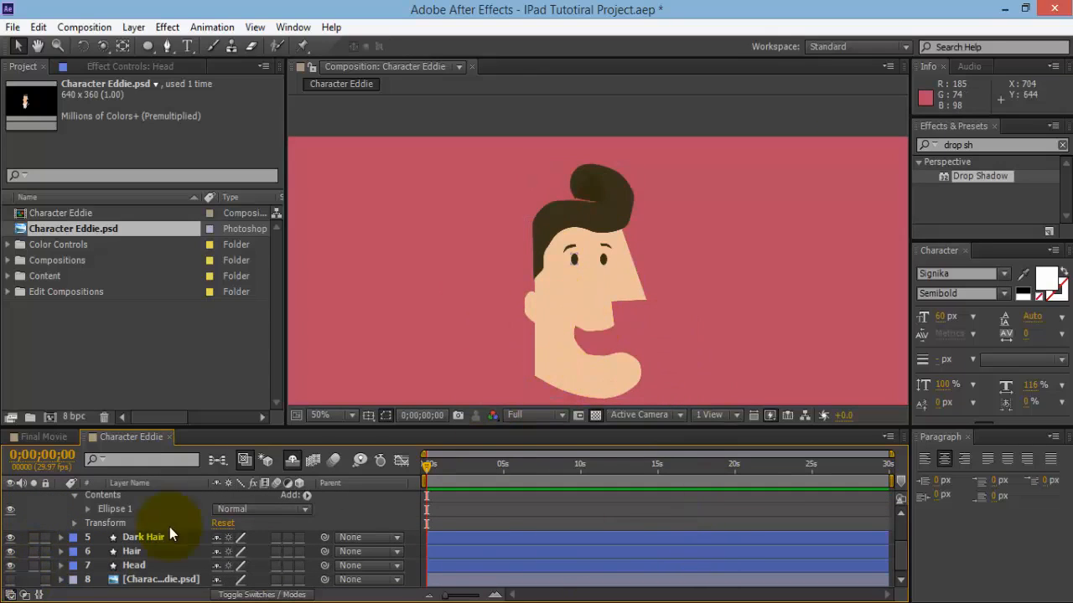
{"action": "left_click", "coordinate": [11, 580]}
- Select all seven shape layers from Eye Brow Right to Head and hide them
{"action": "left_click", "coordinate": [133, 566]}
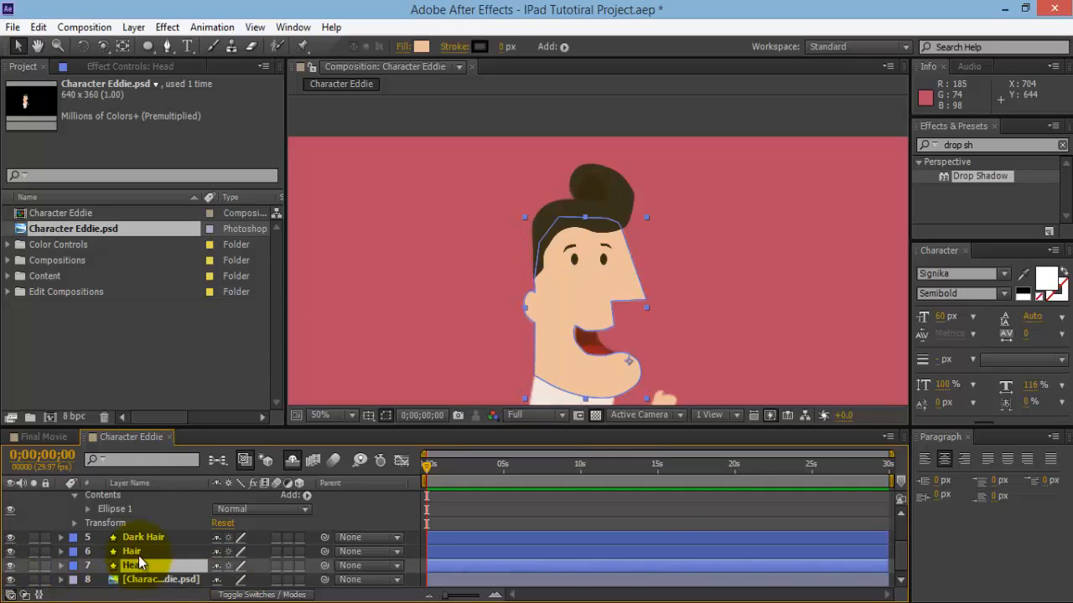
{"action": "scroll", "coordinate": [139, 556], "scroll_direction": "up", "scroll_amount": 2}
{"action": "key", "text": "ctrl+a"}
{"action": "key", "text": "ctrl+shift+a"}
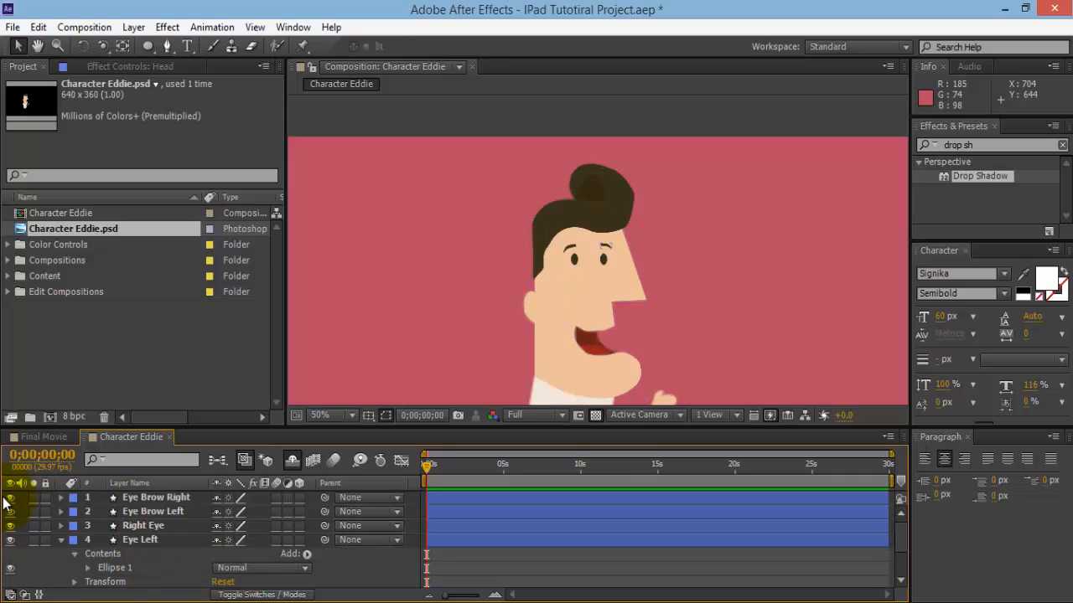
{"action": "key", "text": "ctrl+Down"}
{"action": "scroll", "coordinate": [144, 535], "scroll_direction": "down", "scroll_amount": 2}
{"action": "left_click", "coordinate": [165, 568], "text": "shift"}
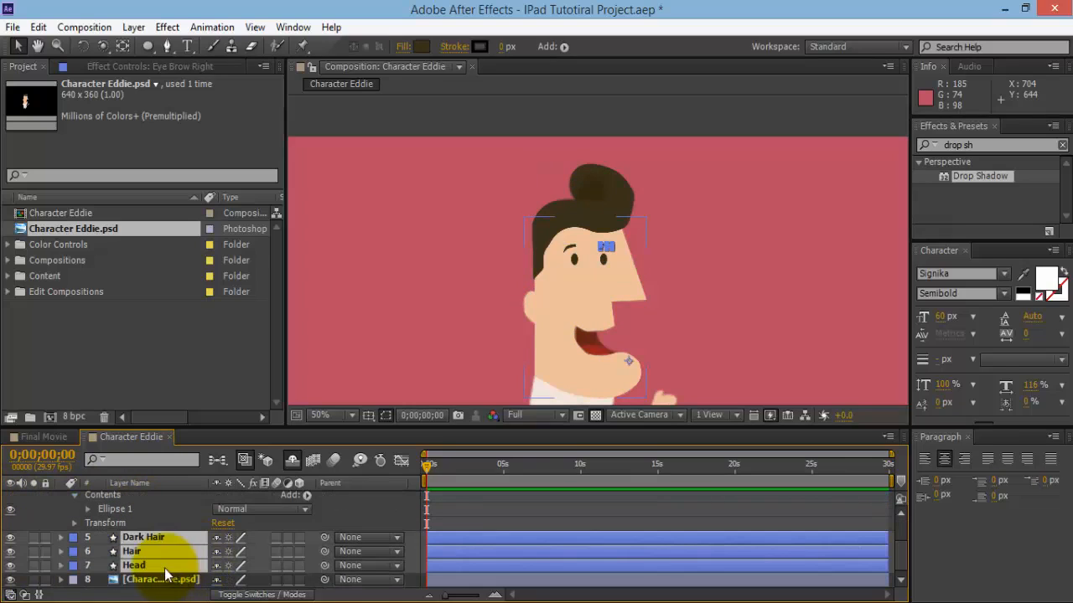
{"action": "left_click", "coordinate": [11, 566]}
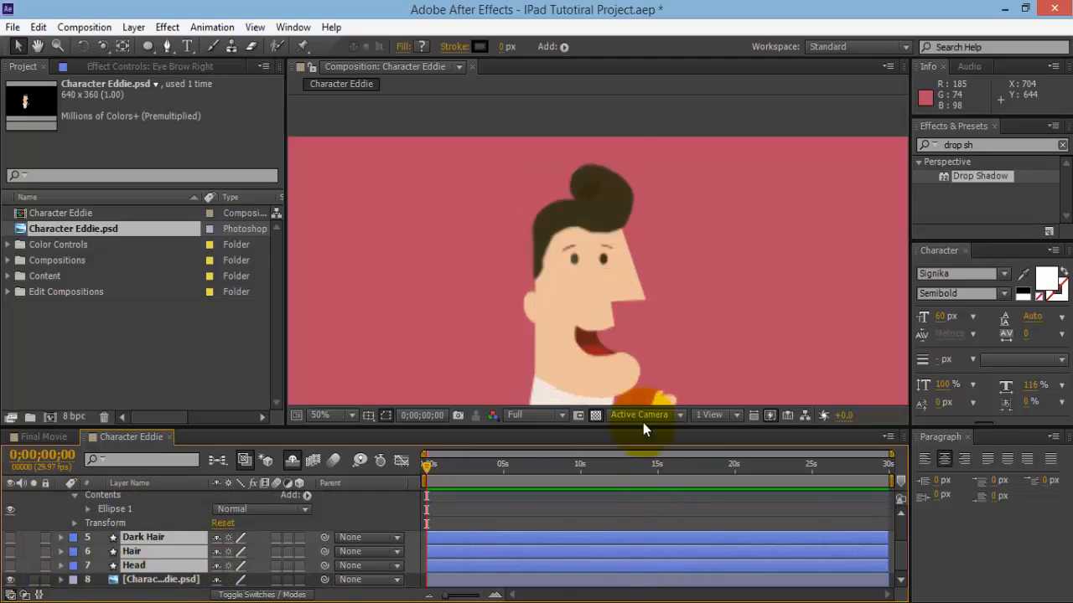
- Start a tongue outline on a new shape layer with a Pen tool curve beneath the mouth's lower-left edge
{"action": "scroll", "coordinate": [607, 354], "scroll_direction": "up", "scroll_amount": 1}
{"action": "key", "text": "space"}
{"action": "left_click_drag", "start_coordinate": [608, 359], "coordinate": [575, 159]}
{"action": "scroll", "coordinate": [570, 264], "scroll_direction": "up", "scroll_amount": 1}
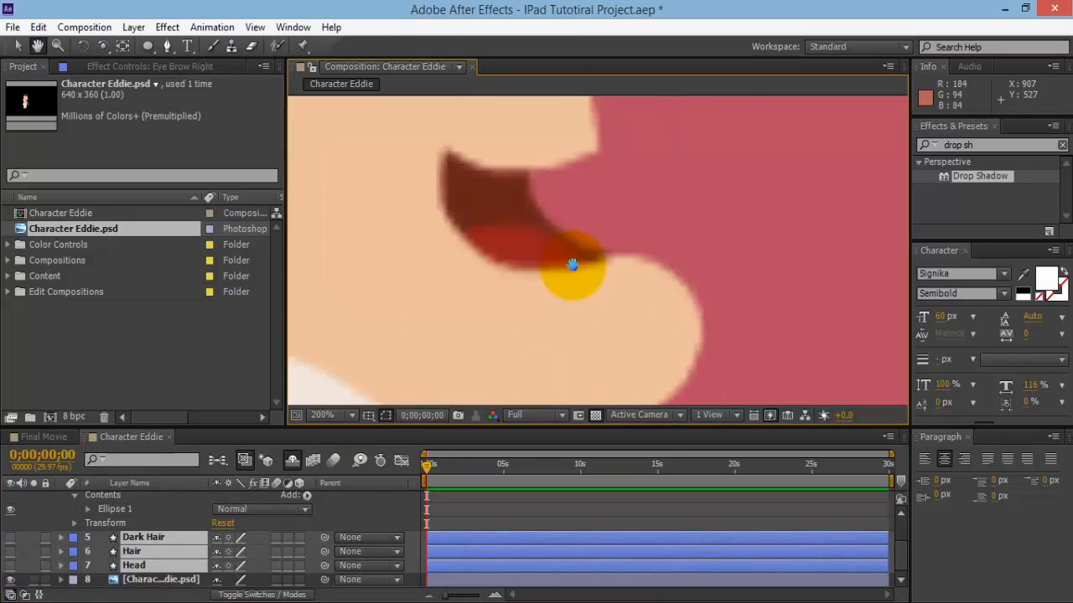
{"action": "left_click_drag", "start_coordinate": [572, 265], "coordinate": [565, 273]}
{"action": "left_click", "coordinate": [167, 47]}
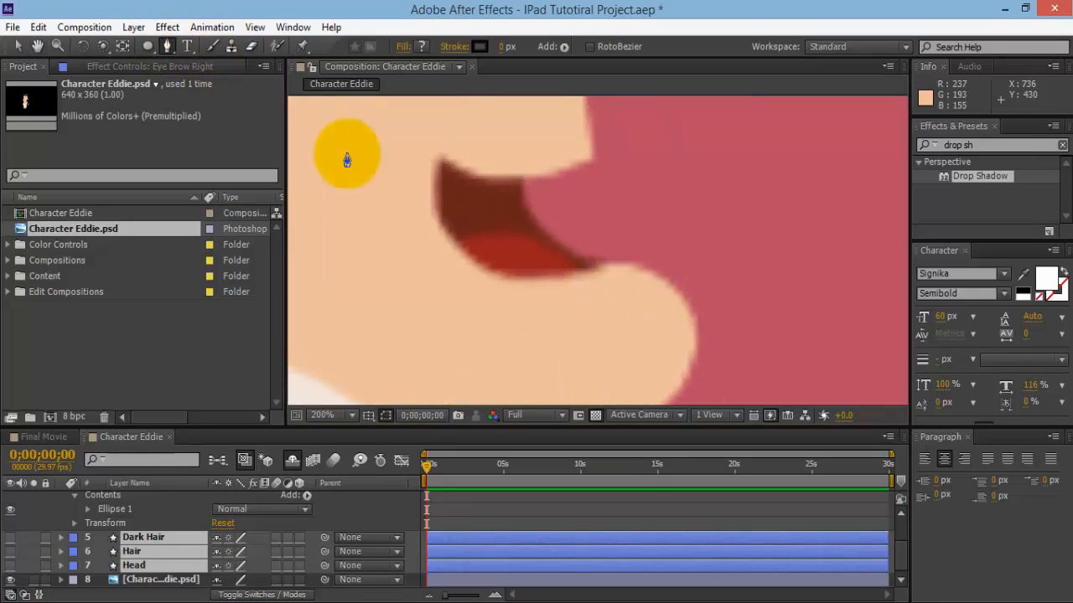
{"action": "left_click", "coordinate": [441, 236]}
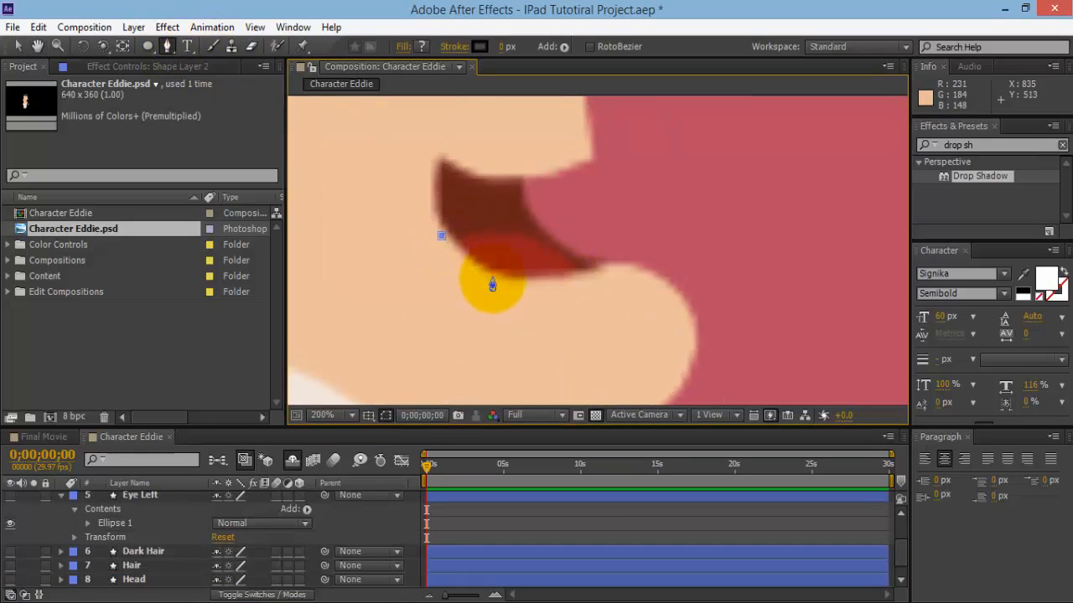
{"action": "left_click_drag", "start_coordinate": [565, 296], "coordinate": [653, 288]}
{"action": "left_click", "coordinate": [569, 297]}
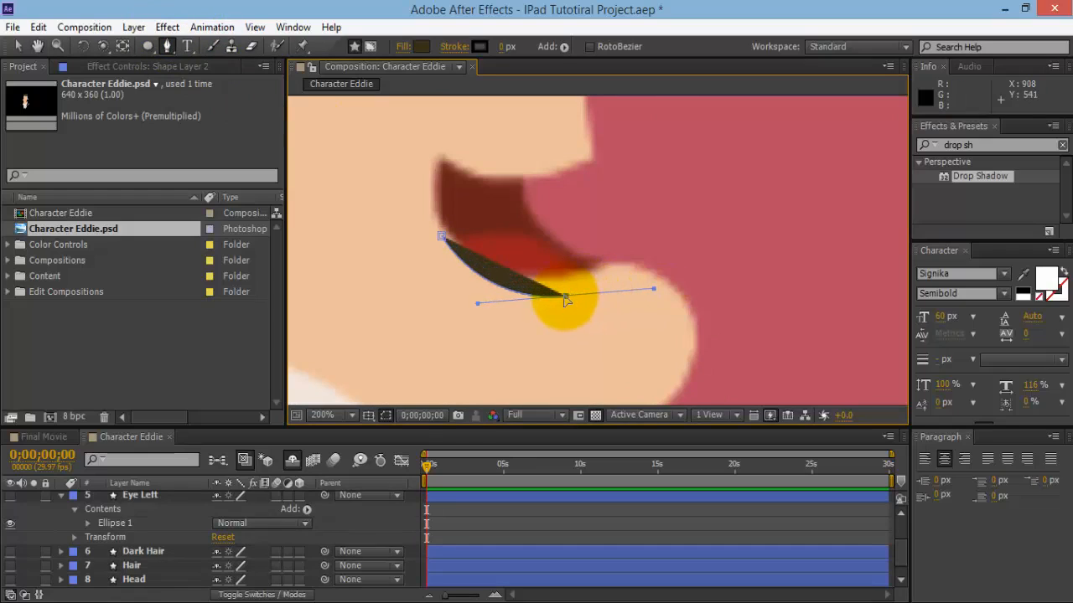
{"action": "left_click_drag", "start_coordinate": [566, 297], "coordinate": [551, 287]}
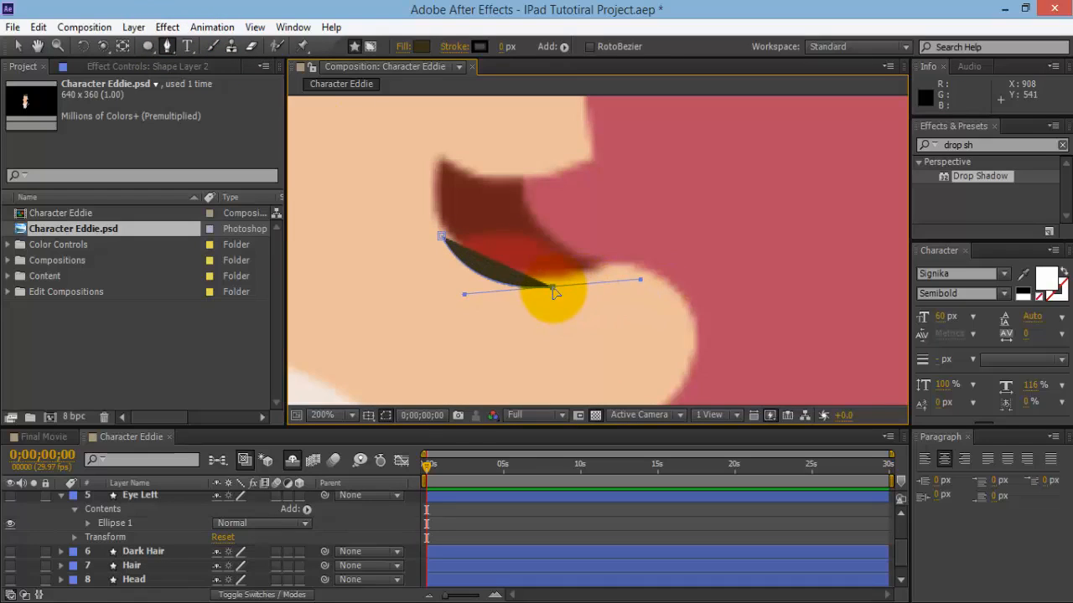
- Set the unfinished tongue shape's fill to None
{"action": "left_click", "coordinate": [403, 47]}
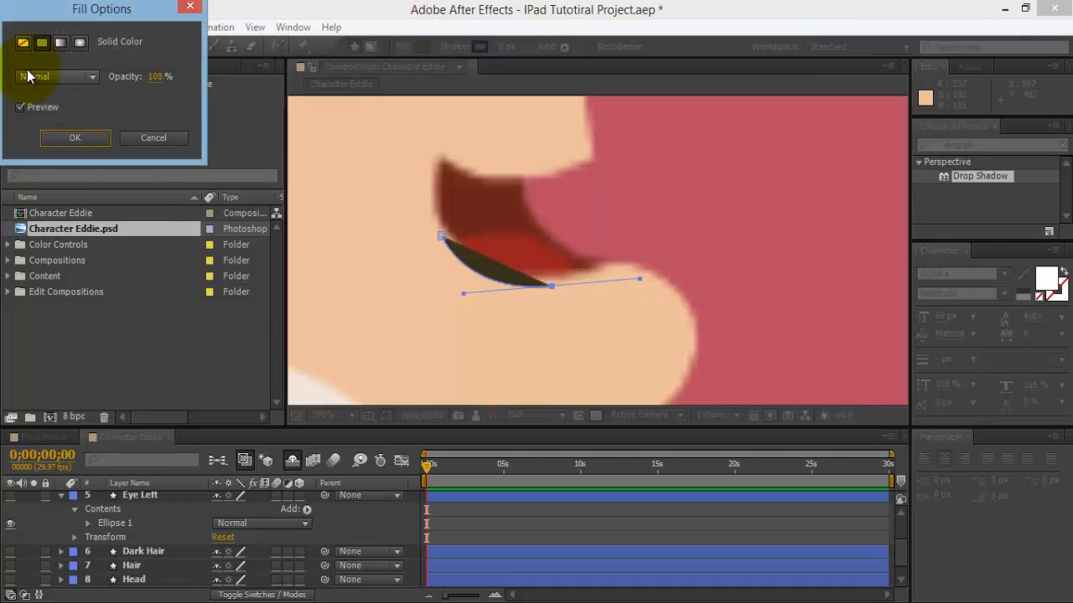
{"action": "left_click", "coordinate": [24, 44]}
{"action": "left_click", "coordinate": [75, 137]}
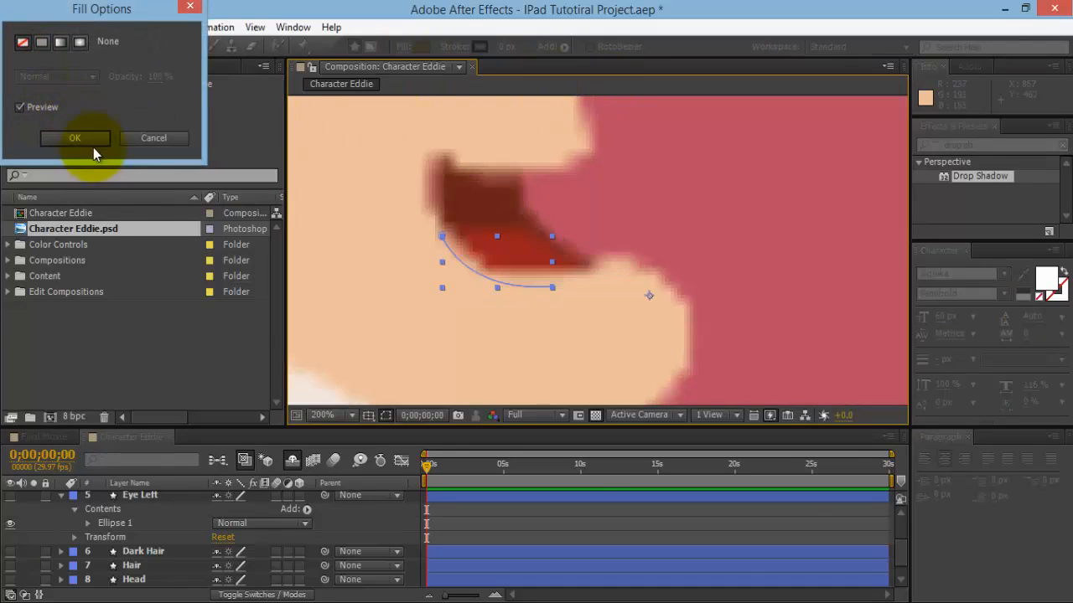
- Continue the tongue path to the mouth's right corner and back along the tongue's top edge, closing it at the start point
{"action": "left_click_drag", "start_coordinate": [551, 254], "coordinate": [546, 291]}
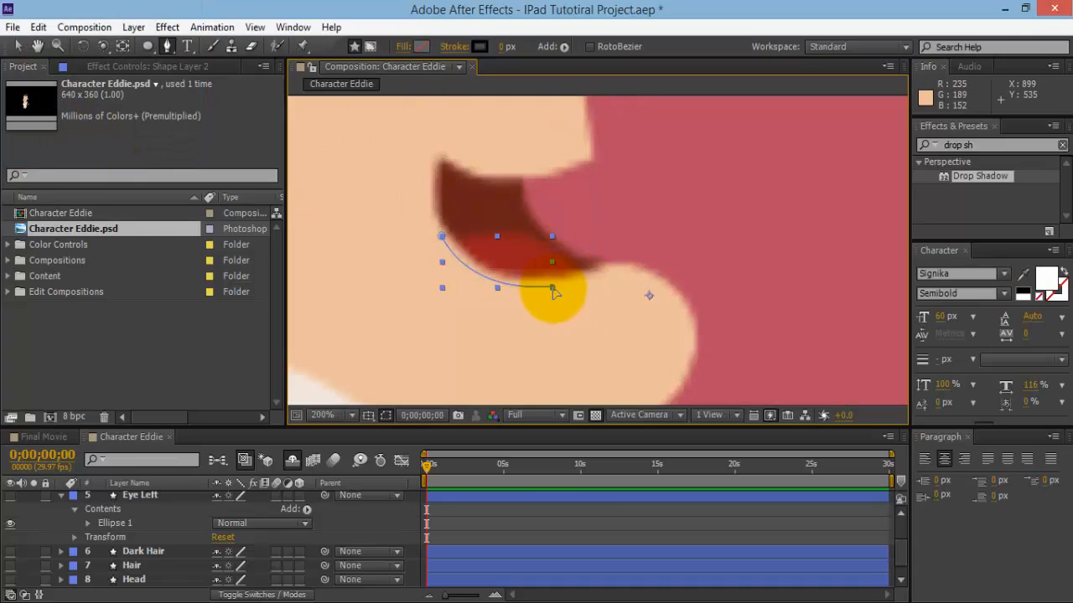
{"action": "left_click", "coordinate": [553, 288]}
{"action": "left_click", "coordinate": [610, 269]}
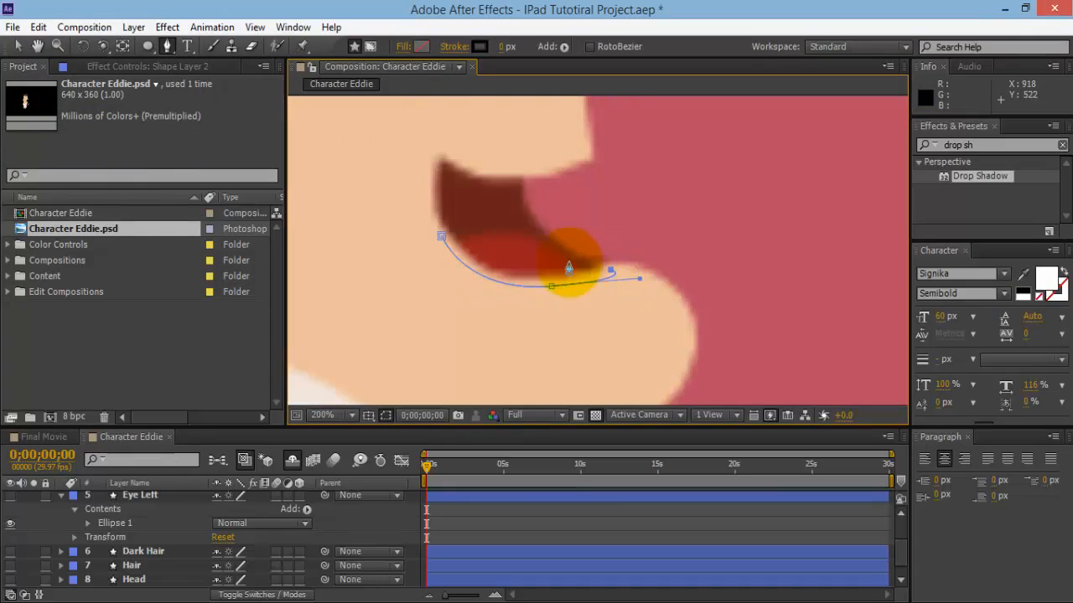
{"action": "left_click_drag", "start_coordinate": [610, 269], "coordinate": [592, 273]}
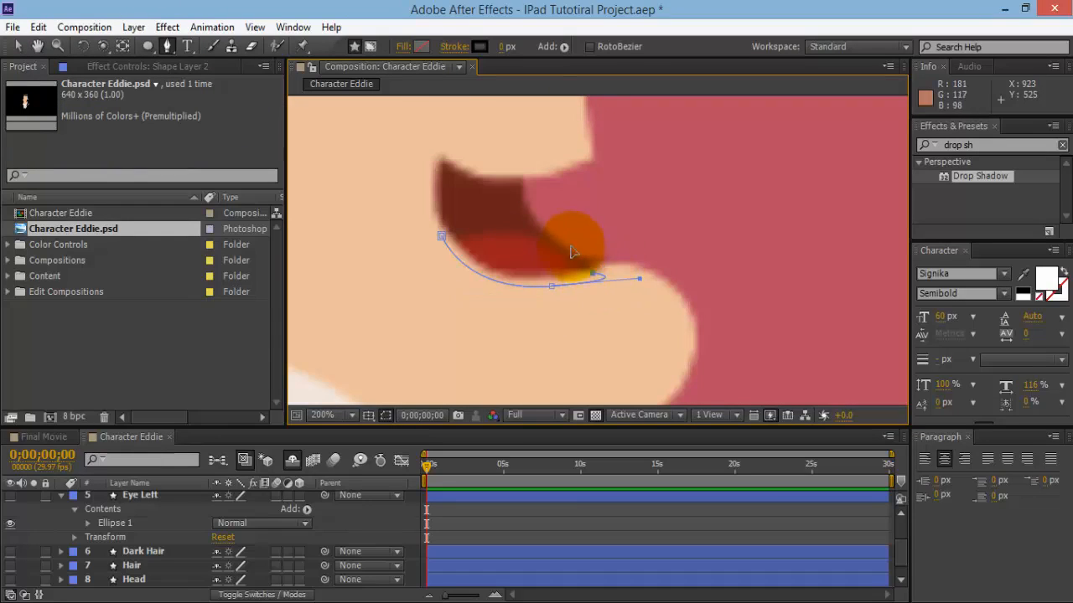
{"action": "left_click_drag", "start_coordinate": [530, 240], "coordinate": [517, 233]}
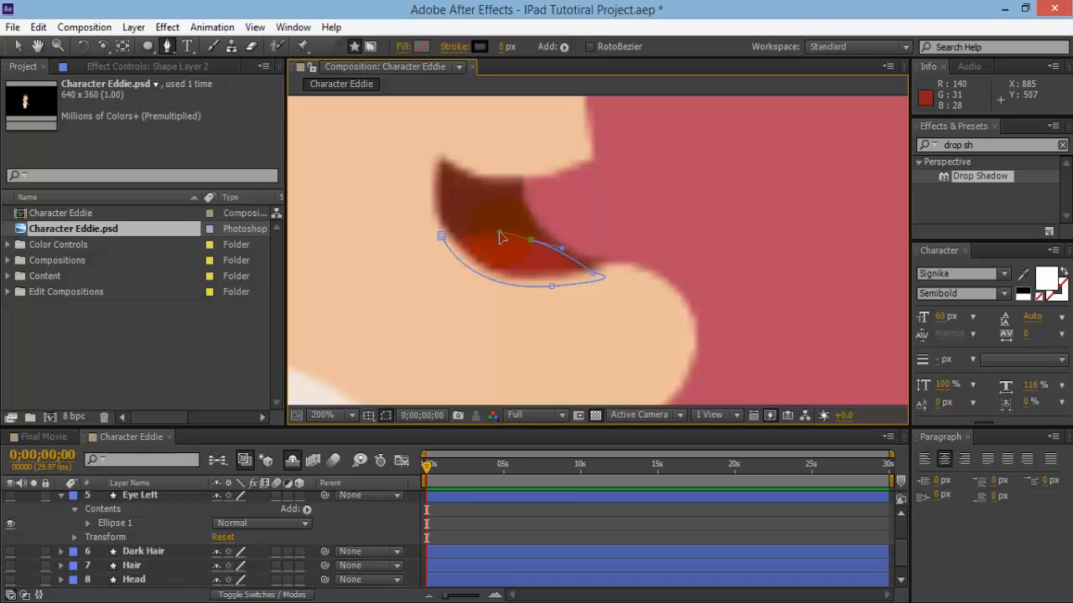
{"action": "left_click", "coordinate": [442, 237]}
{"action": "left_click_drag", "start_coordinate": [443, 244], "coordinate": [531, 239]}
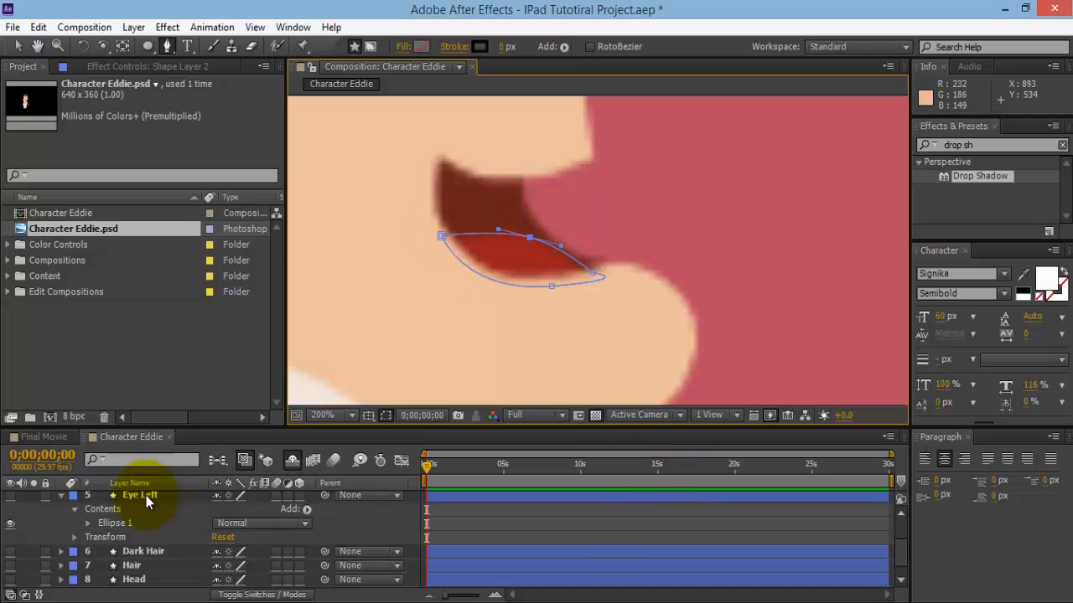
- Rename the new tongue shape layer as Tongue
{"action": "scroll", "coordinate": [167, 496], "scroll_direction": "up", "scroll_amount": 2}
{"action": "left_click", "coordinate": [179, 501]}
{"action": "key", "text": "Return"}
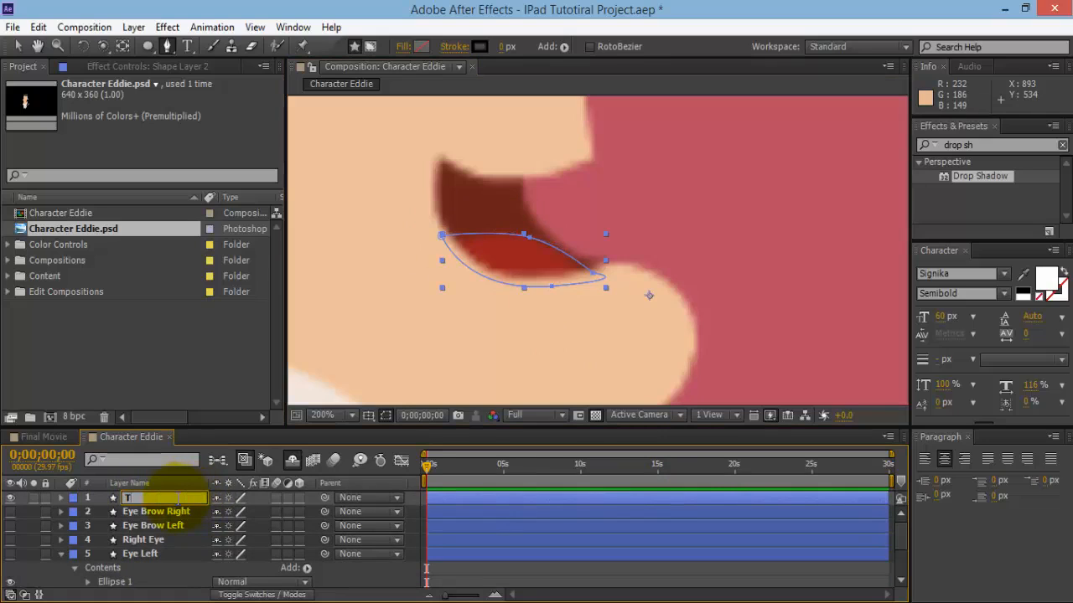
{"action": "key", "text": "Return"}
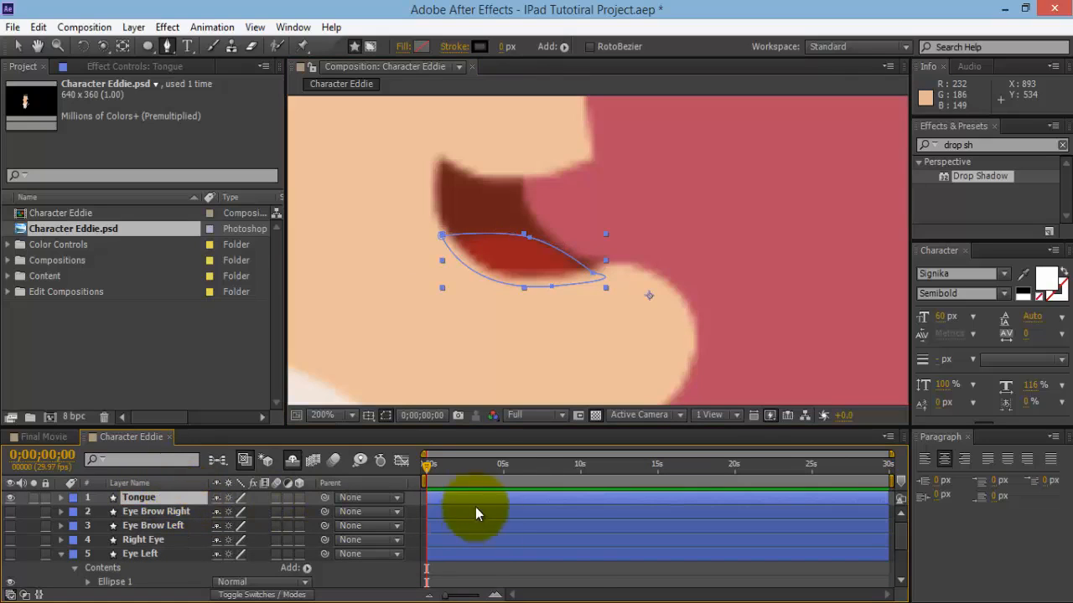
- Draw a closed, oversized mouth outline on a new shape layer, following the mouth's right edge and looping around its left side
{"action": "left_click", "coordinate": [580, 584]}
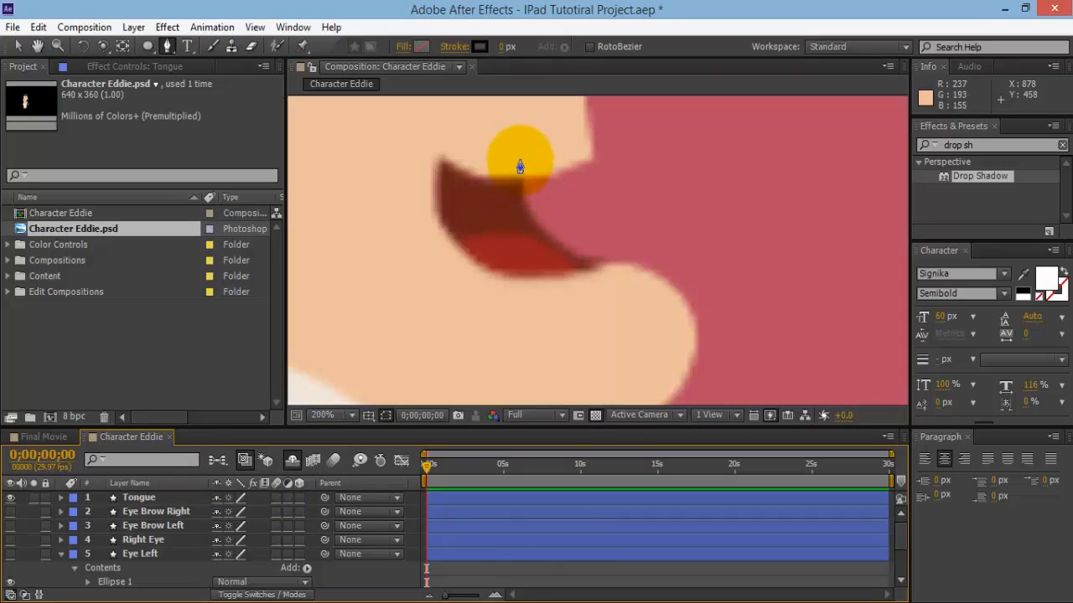
{"action": "left_click_drag", "start_coordinate": [524, 160], "coordinate": [611, 293]}
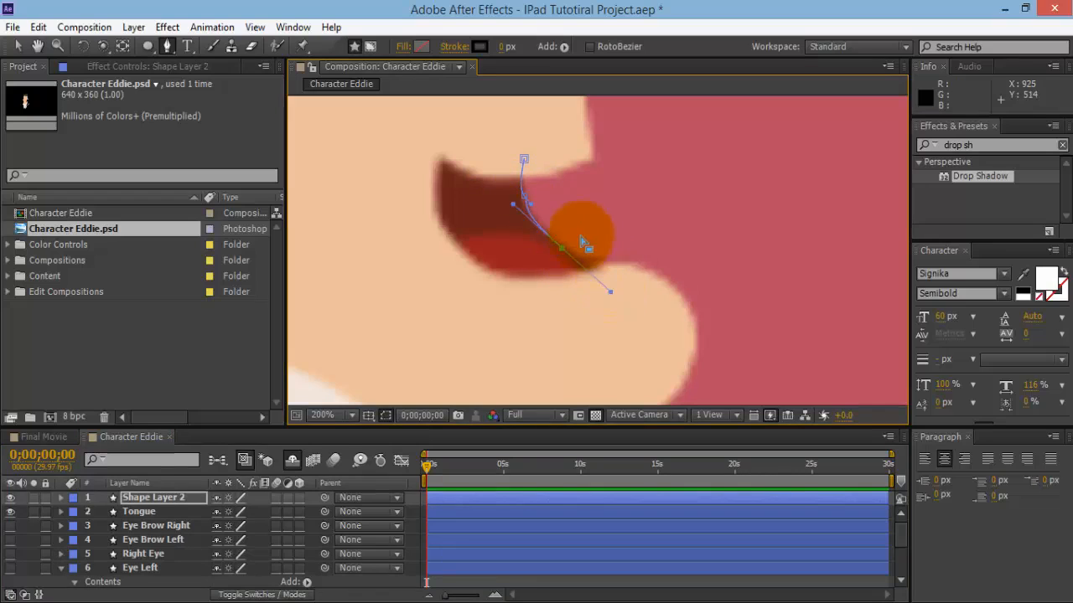
{"action": "key", "text": "ctrl+z"}
{"action": "key", "text": "ctrl+z"}
{"action": "left_click", "coordinate": [523, 211]}
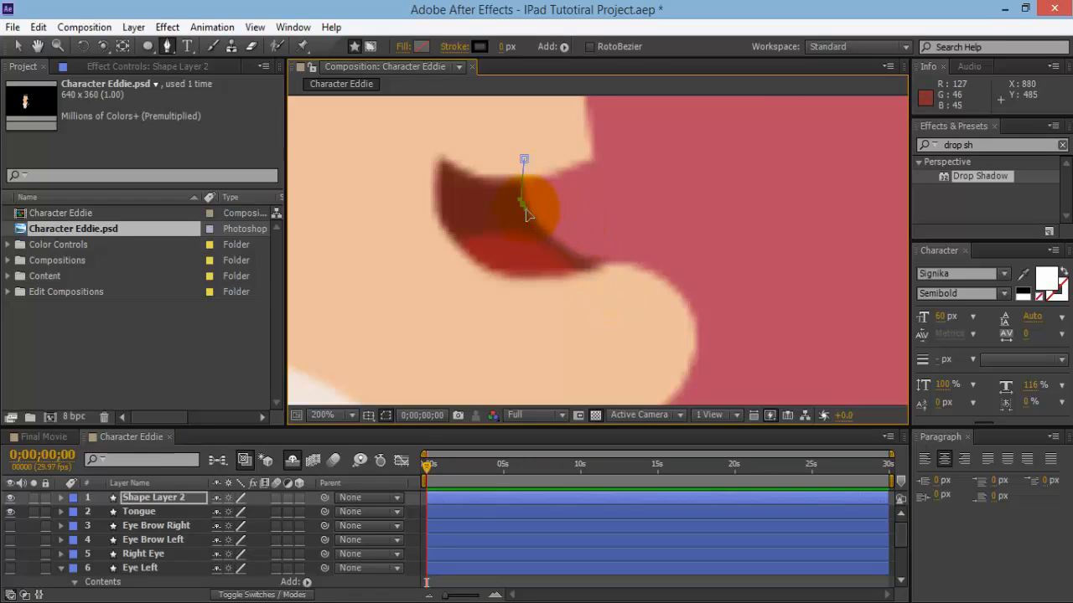
{"action": "left_click_drag", "start_coordinate": [557, 241], "coordinate": [613, 280]}
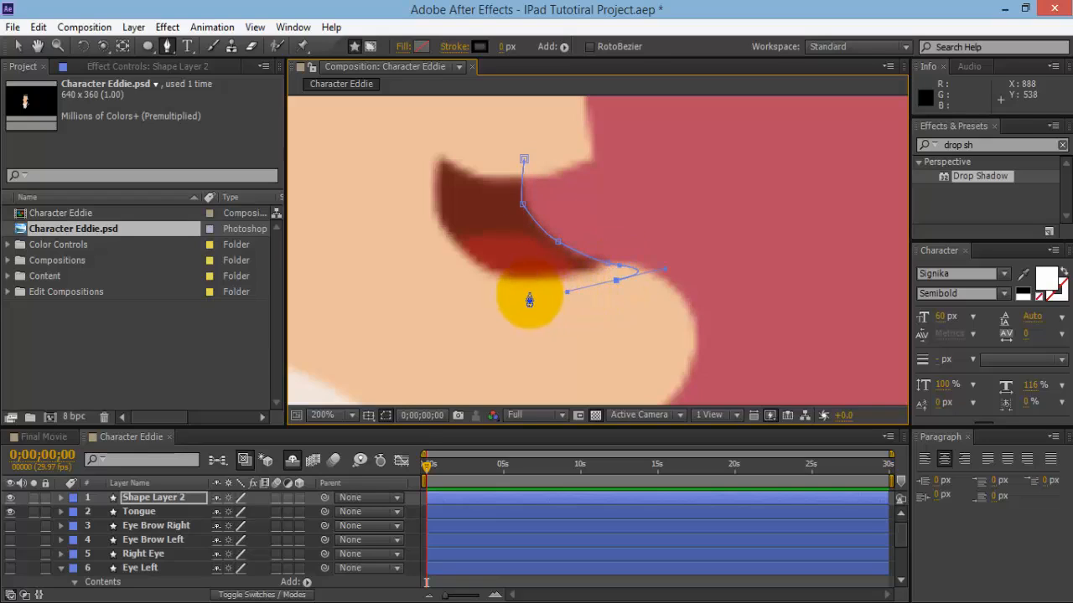
{"action": "left_click_drag", "start_coordinate": [467, 292], "coordinate": [404, 227]}
{"action": "left_click_drag", "start_coordinate": [414, 169], "coordinate": [424, 122]}
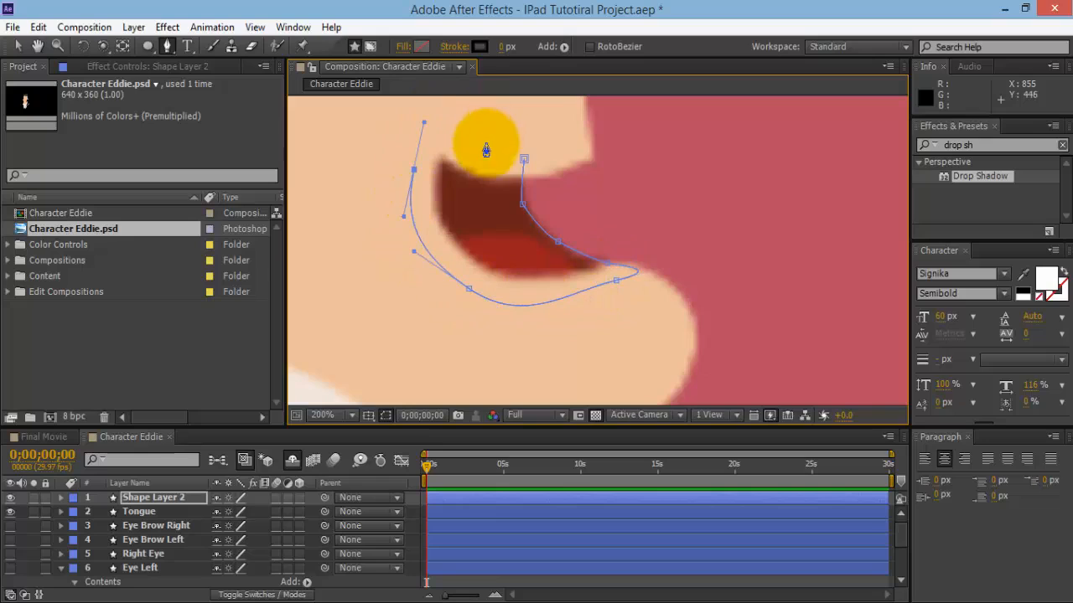
{"action": "left_click_drag", "start_coordinate": [490, 148], "coordinate": [502, 159]}
{"action": "left_click", "coordinate": [525, 160]}
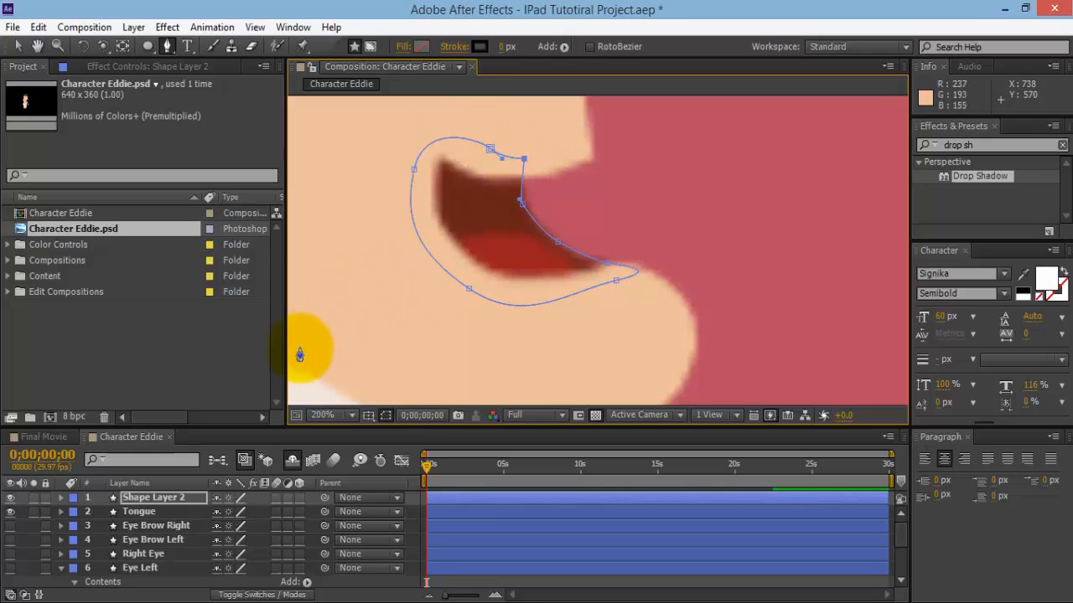
- Rename the new mouth shape layer as Mouth
{"action": "left_click", "coordinate": [172, 499]}
{"action": "key", "text": "Return"}
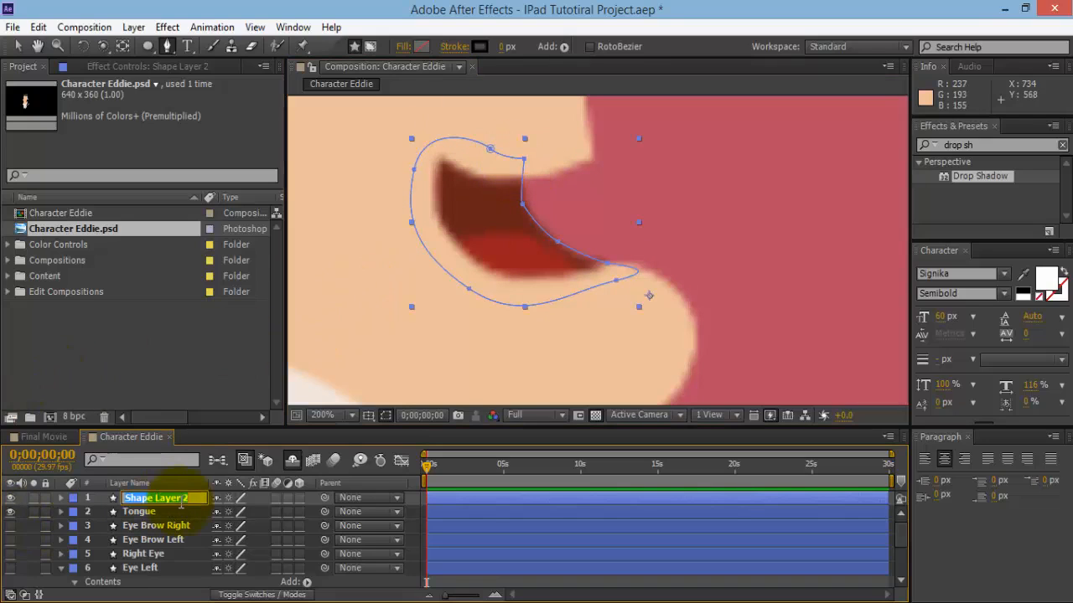
{"action": "type", "text": "Mouth"}
{"action": "key", "text": "Return"}
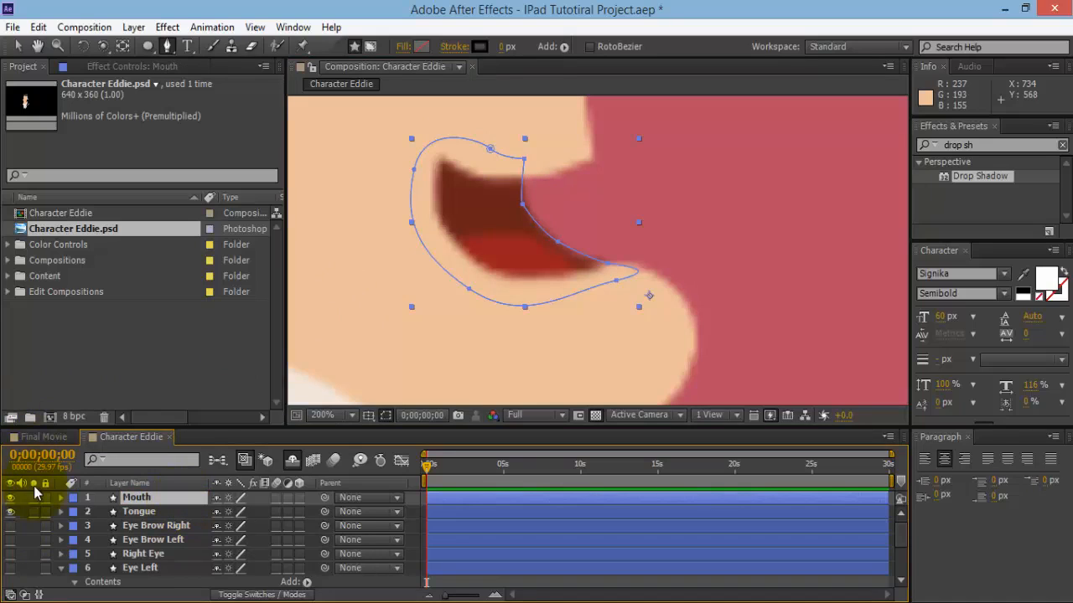
- Hide the Mouth and Tongue layers and fill the Tongue shape with the red 991E1D sampled from the artwork's tongue
{"action": "left_click", "coordinate": [137, 511]}
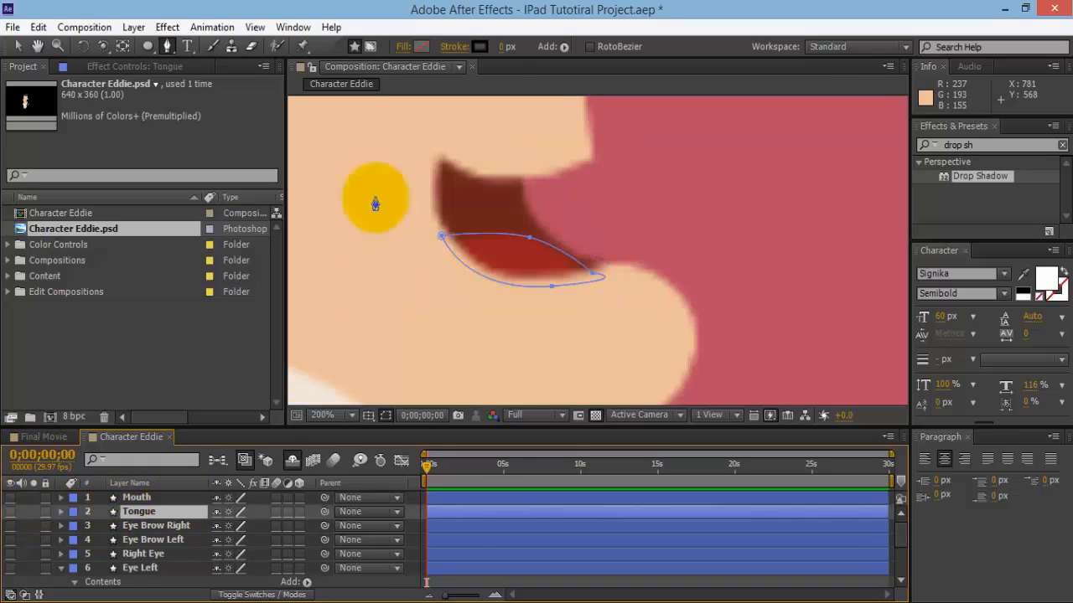
{"action": "left_click", "coordinate": [417, 46]}
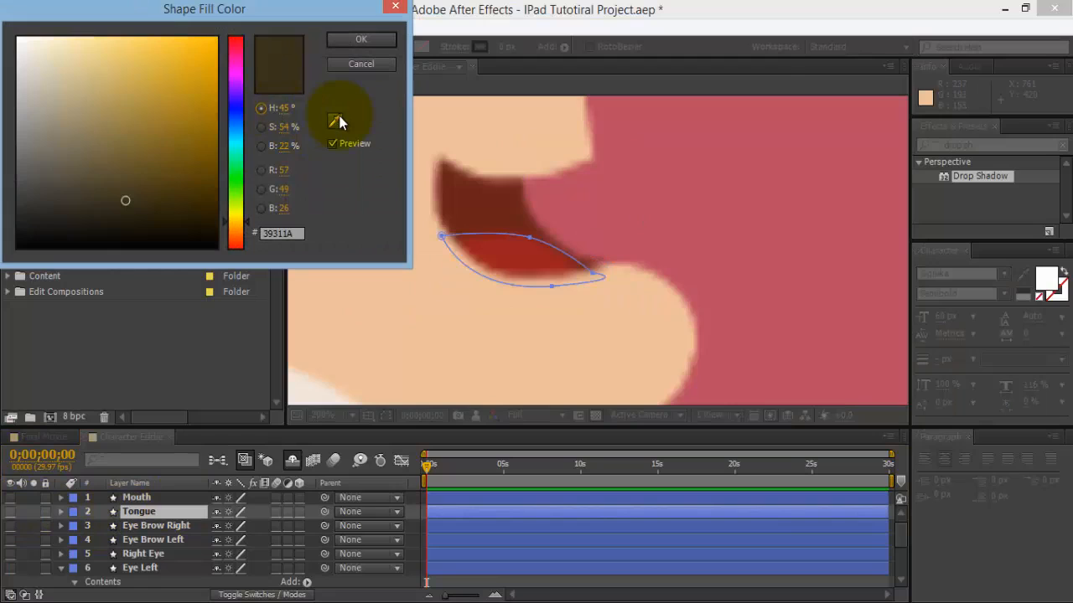
{"action": "left_click", "coordinate": [334, 121]}
{"action": "left_click", "coordinate": [518, 254]}
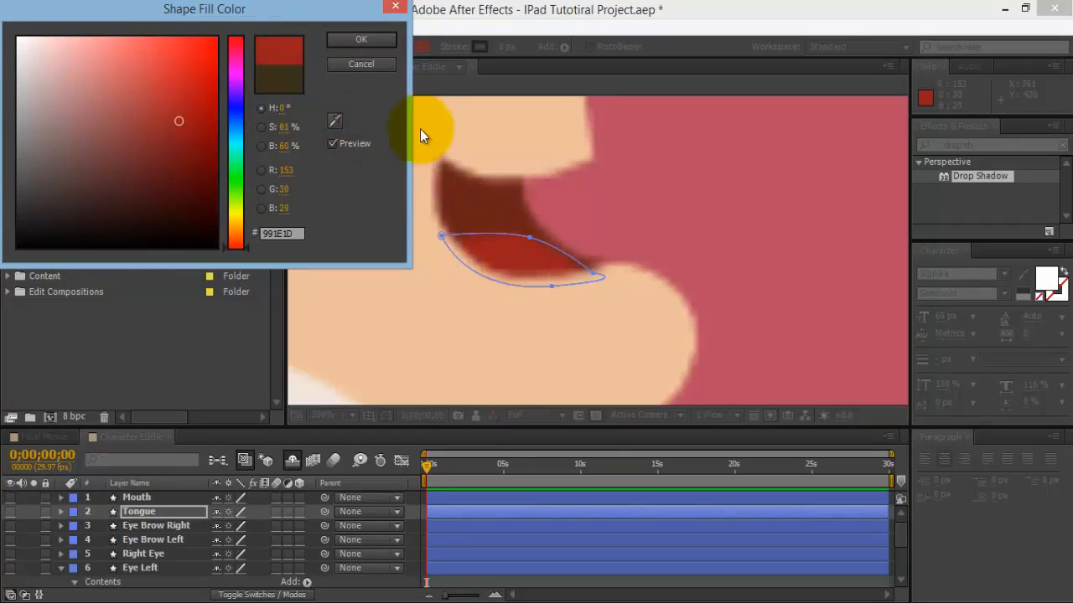
{"action": "left_click", "coordinate": [361, 40]}
- Fill the Mouth shape with the dark red 662217 sampled from the artwork's mouth
{"action": "left_click", "coordinate": [163, 497]}
{"action": "left_click", "coordinate": [417, 46]}
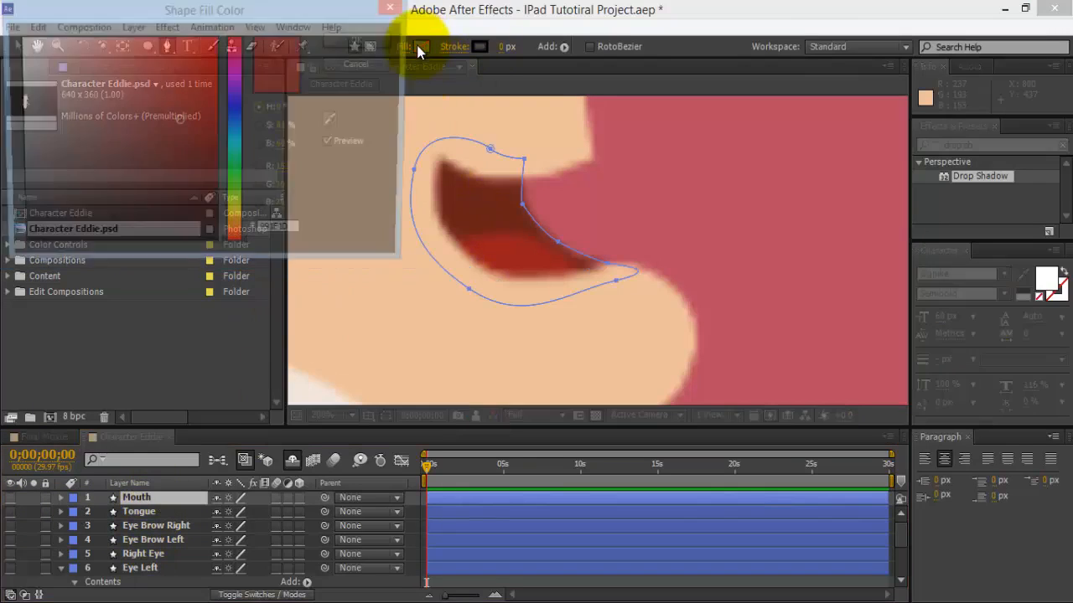
{"action": "left_click", "coordinate": [334, 121]}
{"action": "left_click", "coordinate": [457, 169]}
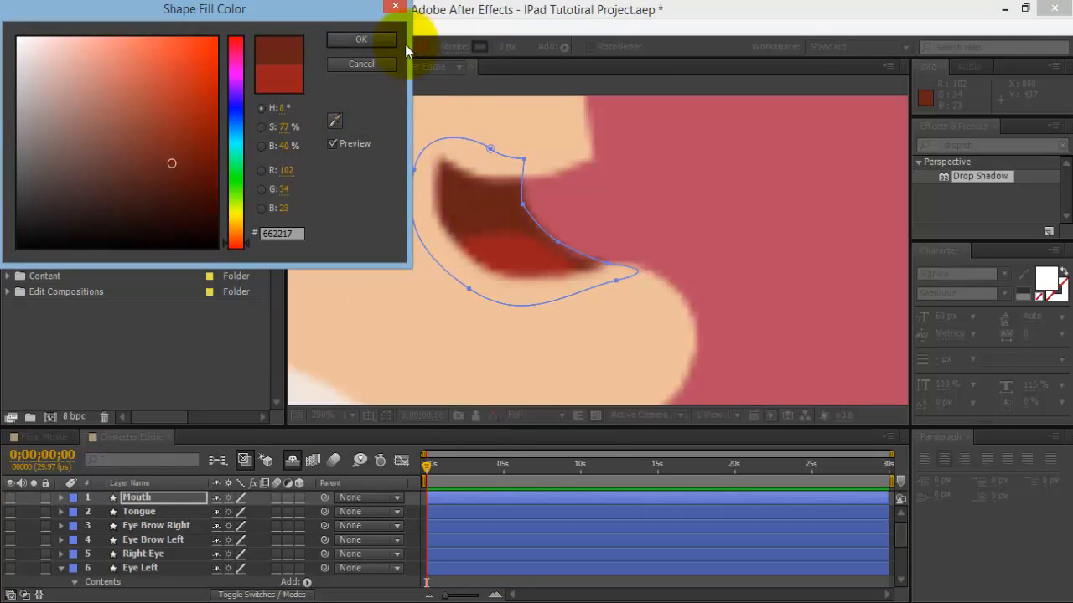
{"action": "left_click", "coordinate": [361, 39]}
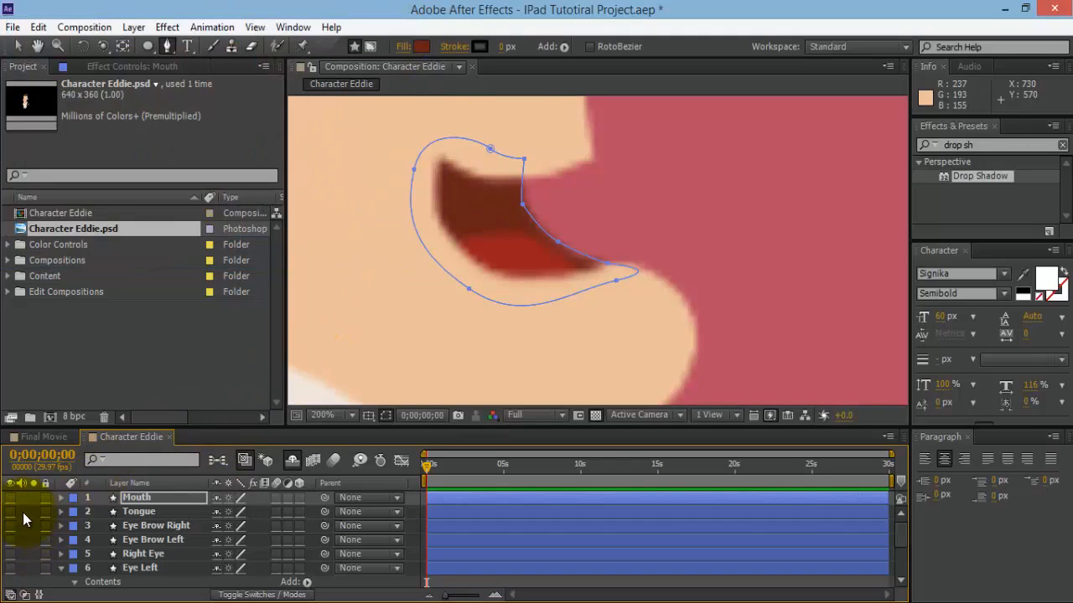
- Move the Tongue layer above the Mouth layer and select both layers
{"action": "left_click", "coordinate": [154, 512]}
{"action": "left_click_drag", "start_coordinate": [145, 513], "coordinate": [146, 494]}
{"action": "left_click", "coordinate": [149, 513], "text": "shift"}
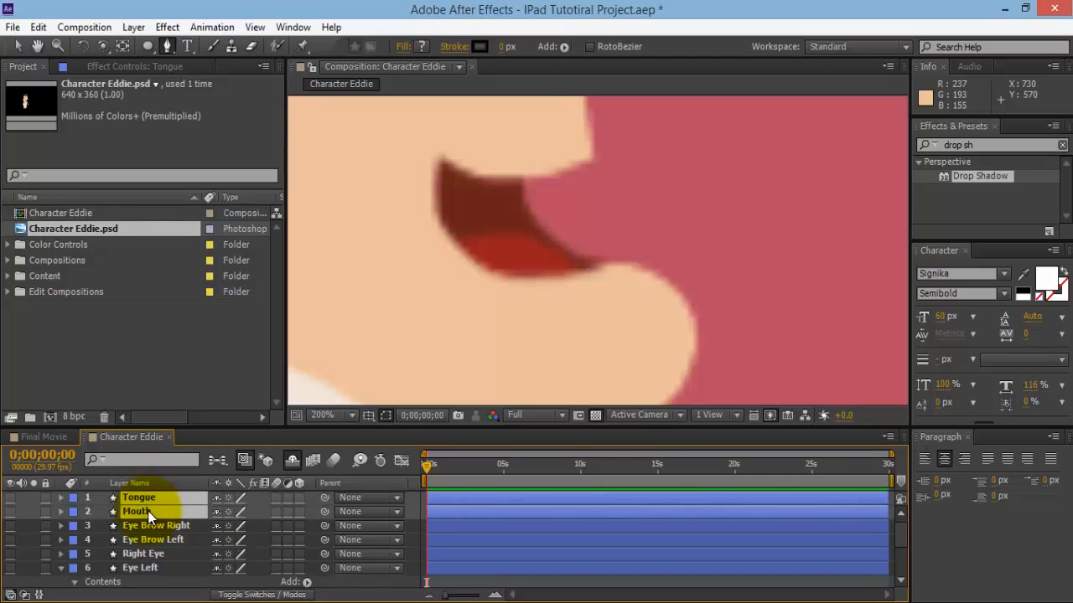
- Move the Tongue and Mouth layers directly below the Head layer, and place the Dark Hair layer beneath the Hair layer
{"action": "left_click_drag", "start_coordinate": [164, 511], "coordinate": [172, 571]}
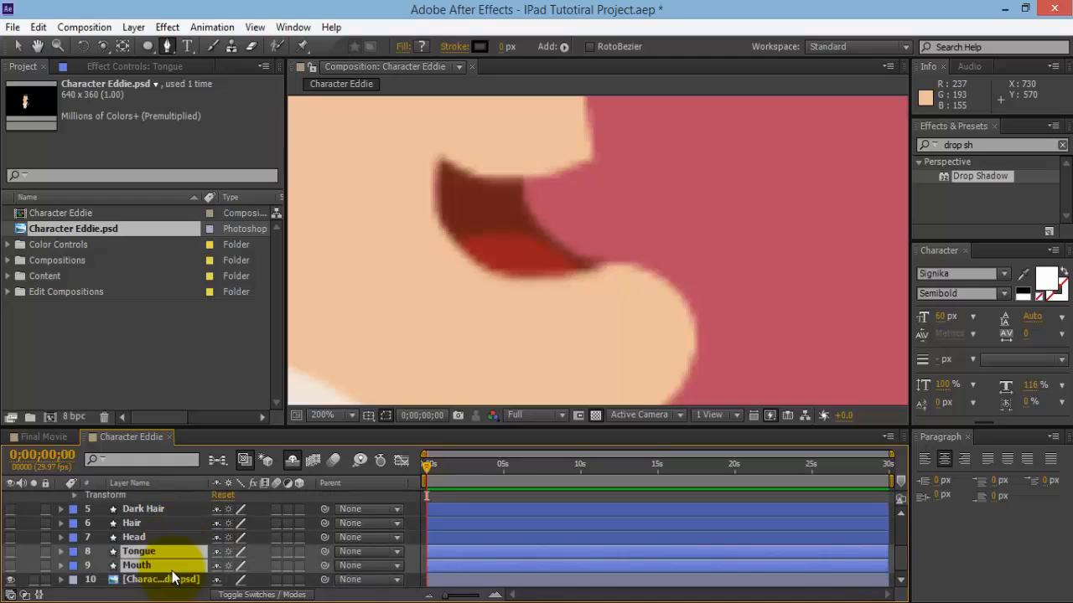
{"action": "left_click", "coordinate": [162, 515]}
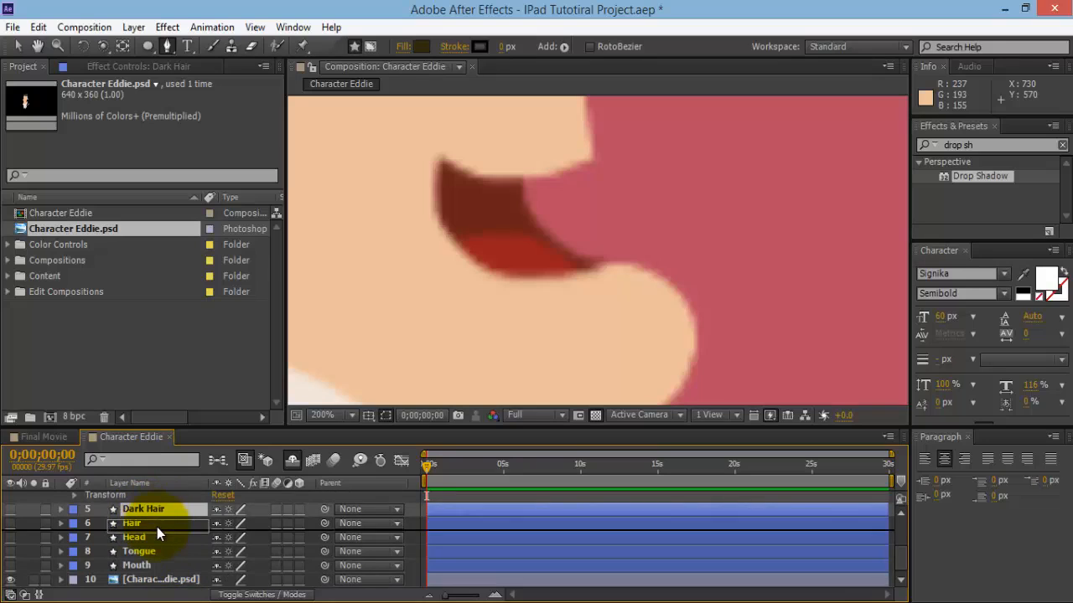
{"action": "left_click", "coordinate": [157, 527]}
- Select all shape layers from Eye Brow Right through Mouth, make them visible, and clear the selection
{"action": "scroll", "coordinate": [167, 536], "scroll_direction": "up", "scroll_amount": 3}
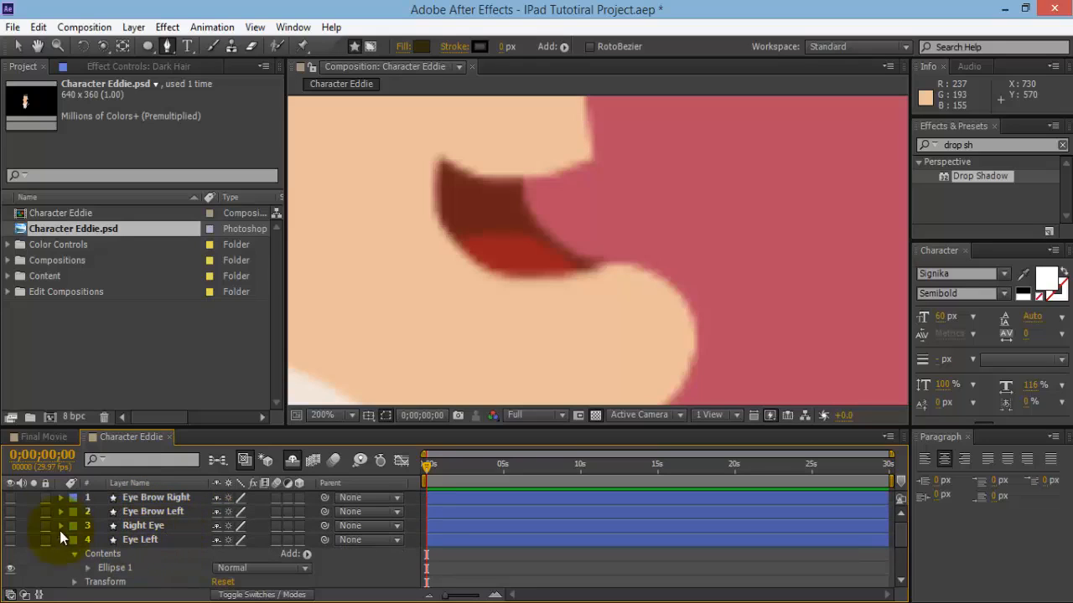
{"action": "left_click", "coordinate": [129, 499]}
{"action": "scroll", "coordinate": [136, 528], "scroll_direction": "down", "scroll_amount": 2}
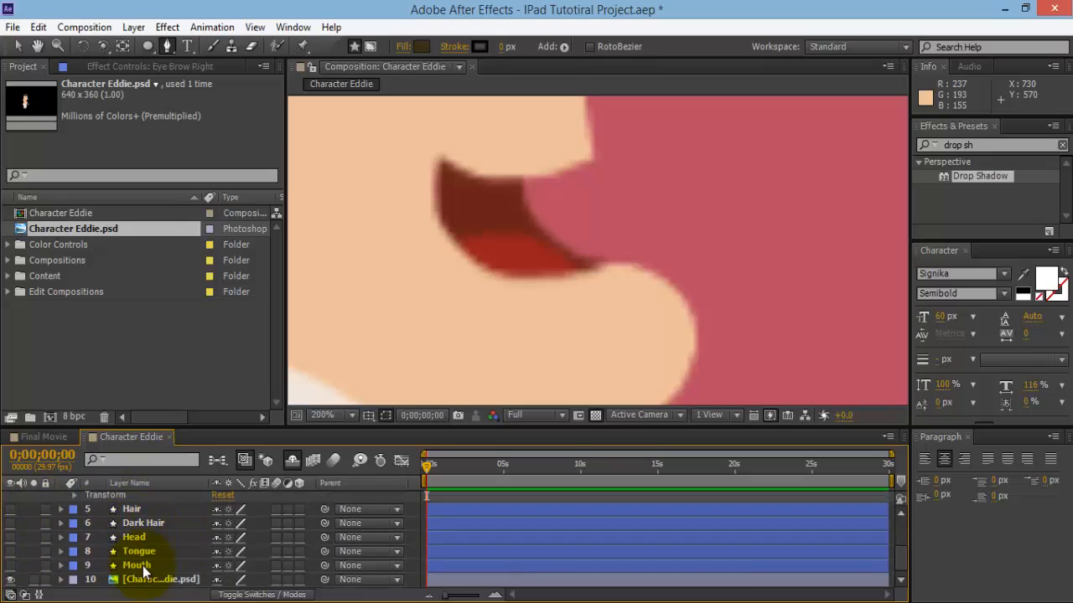
{"action": "left_click", "coordinate": [141, 568], "text": "shift"}
{"action": "left_click", "coordinate": [11, 567]}
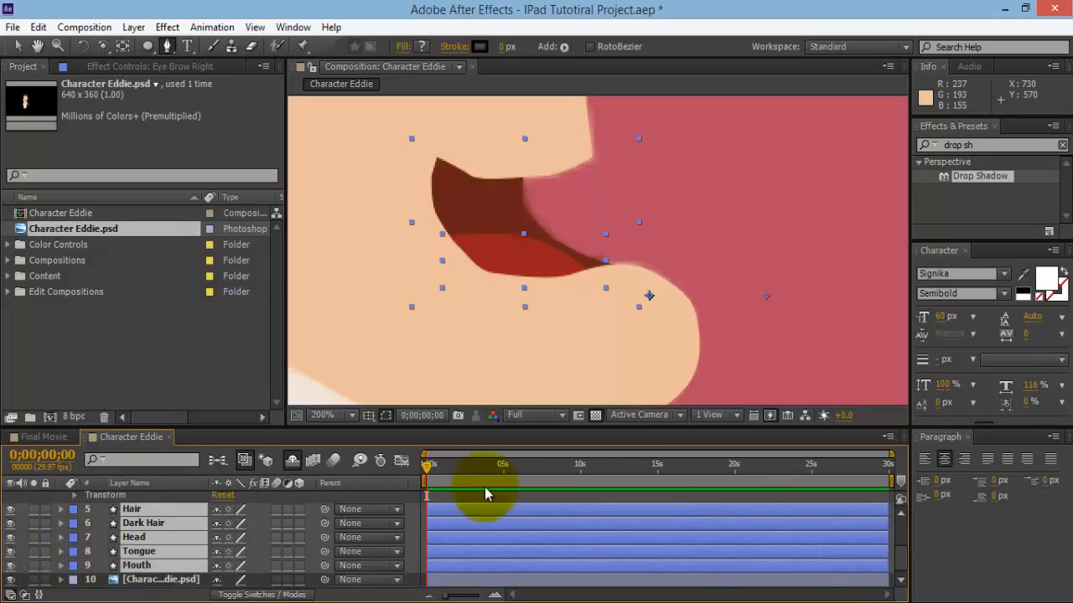
{"action": "left_click", "coordinate": [872, 499]}
- Examine the rebuilt head's hair, eyes, eyebrows, nose, mouth and chin both close up and as a whole
{"action": "scroll", "coordinate": [701, 299], "scroll_direction": "down", "scroll_amount": 1}
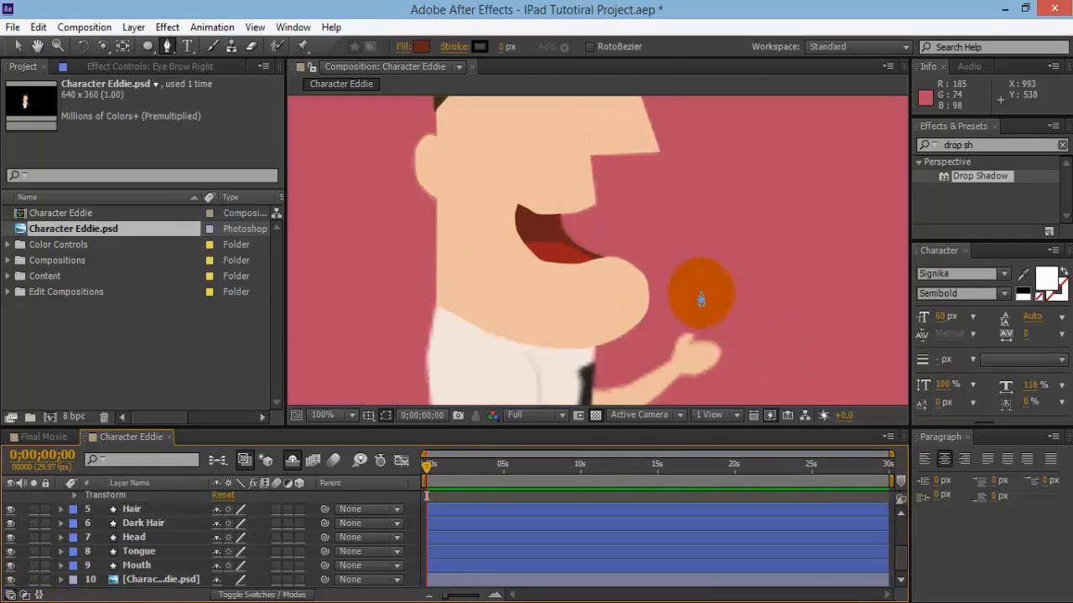
{"action": "scroll", "coordinate": [701, 299], "scroll_direction": "down", "scroll_amount": 1}
{"action": "key", "text": "space"}
{"action": "left_click_drag", "start_coordinate": [680, 218], "coordinate": [551, 220]}
{"action": "scroll", "coordinate": [464, 234], "scroll_direction": "up", "scroll_amount": 2}
{"action": "left_click_drag", "start_coordinate": [460, 234], "coordinate": [576, 287]}
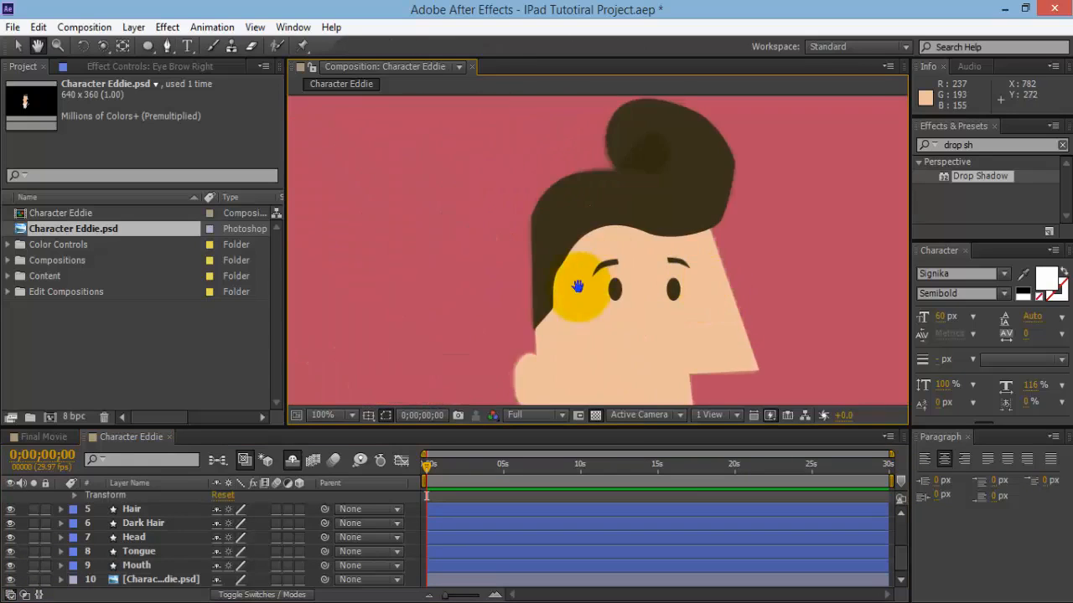
{"action": "scroll", "coordinate": [578, 288], "scroll_direction": "up", "scroll_amount": 4}
{"action": "scroll", "coordinate": [544, 242], "scroll_direction": "down", "scroll_amount": 2}
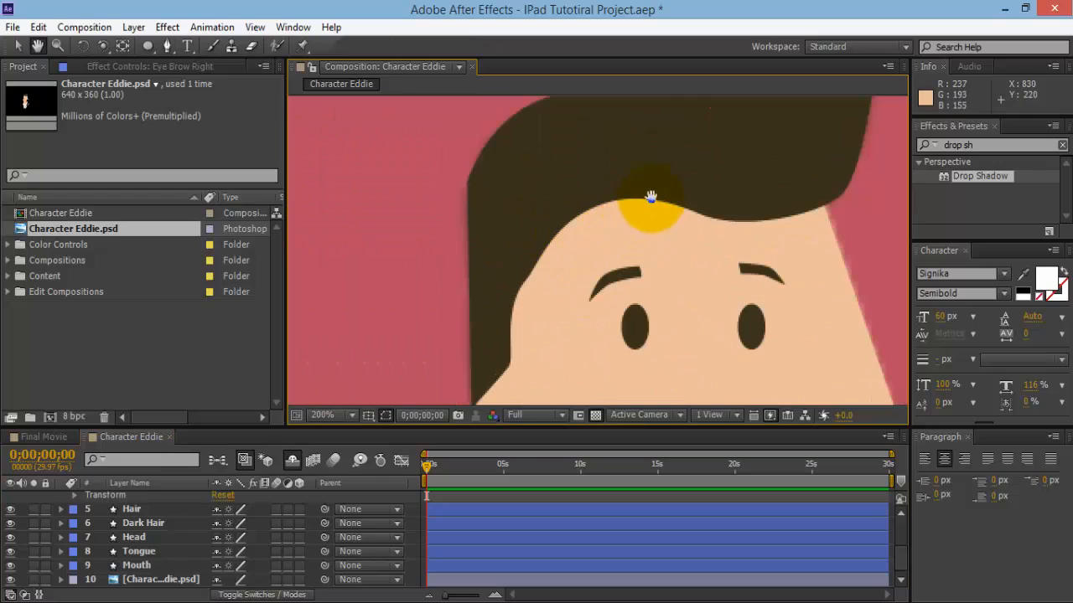
{"action": "scroll", "coordinate": [757, 290], "scroll_direction": "down", "scroll_amount": 2}
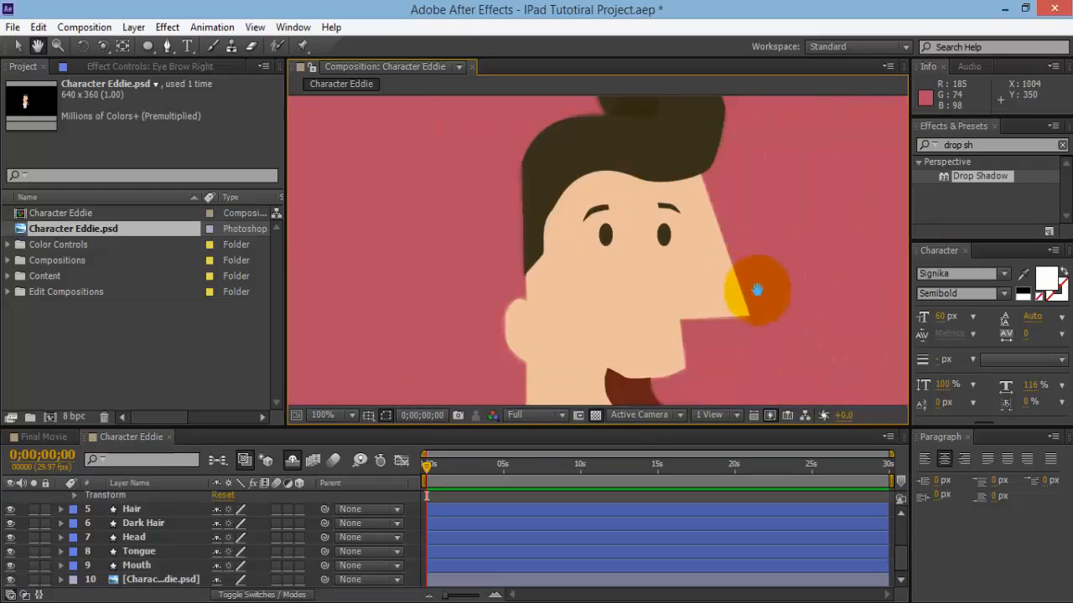
{"action": "left_click_drag", "start_coordinate": [729, 307], "coordinate": [665, 281]}
{"action": "scroll", "coordinate": [683, 280], "scroll_direction": "down", "scroll_amount": 2}
{"action": "scroll", "coordinate": [665, 281], "scroll_direction": "up", "scroll_amount": 1}
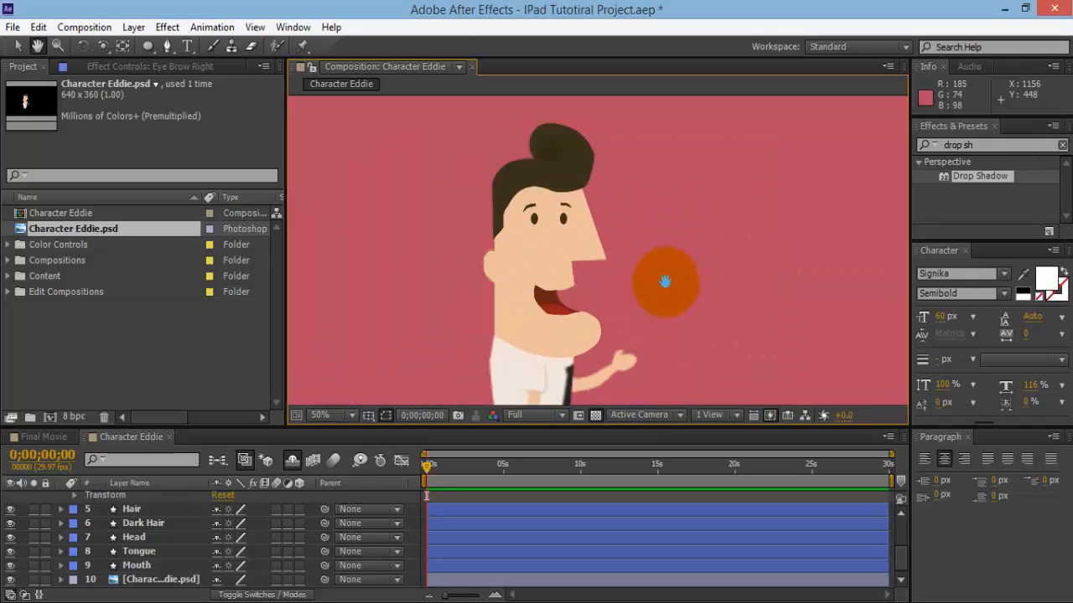
{"action": "left_click", "coordinate": [574, 203]}
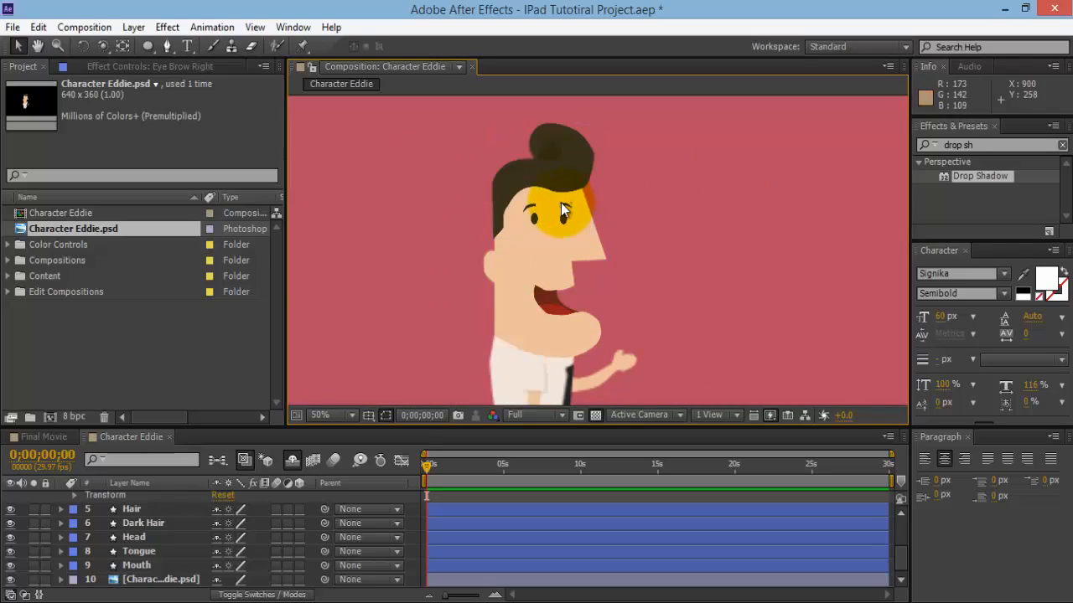
{"action": "scroll", "coordinate": [552, 237], "scroll_direction": "up", "scroll_amount": 3}
{"action": "scroll", "coordinate": [528, 168], "scroll_direction": "down", "scroll_amount": 2}
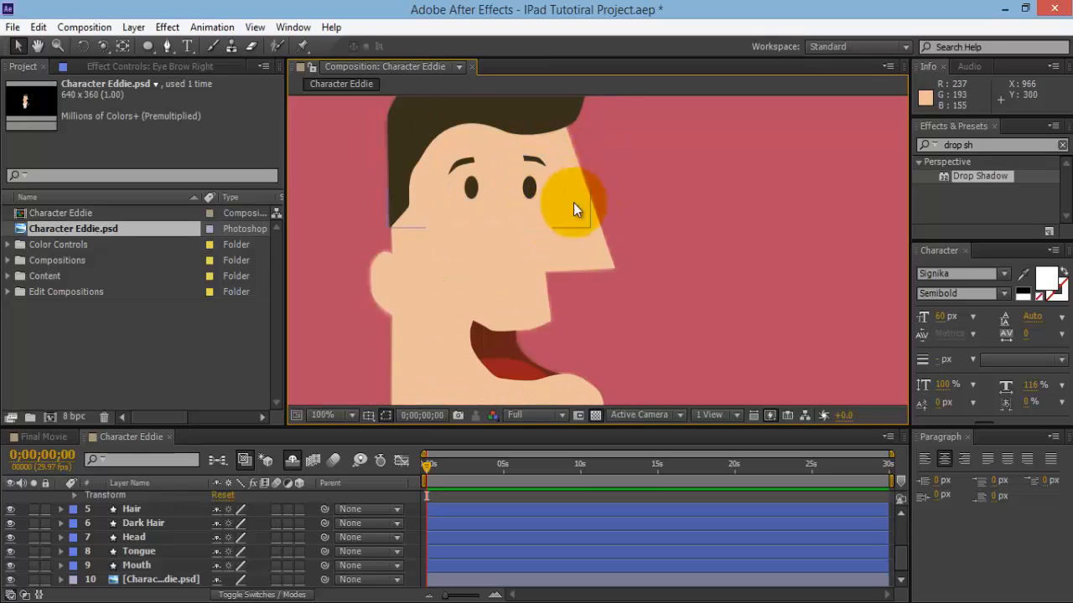
{"action": "scroll", "coordinate": [573, 208], "scroll_direction": "down", "scroll_amount": 1}
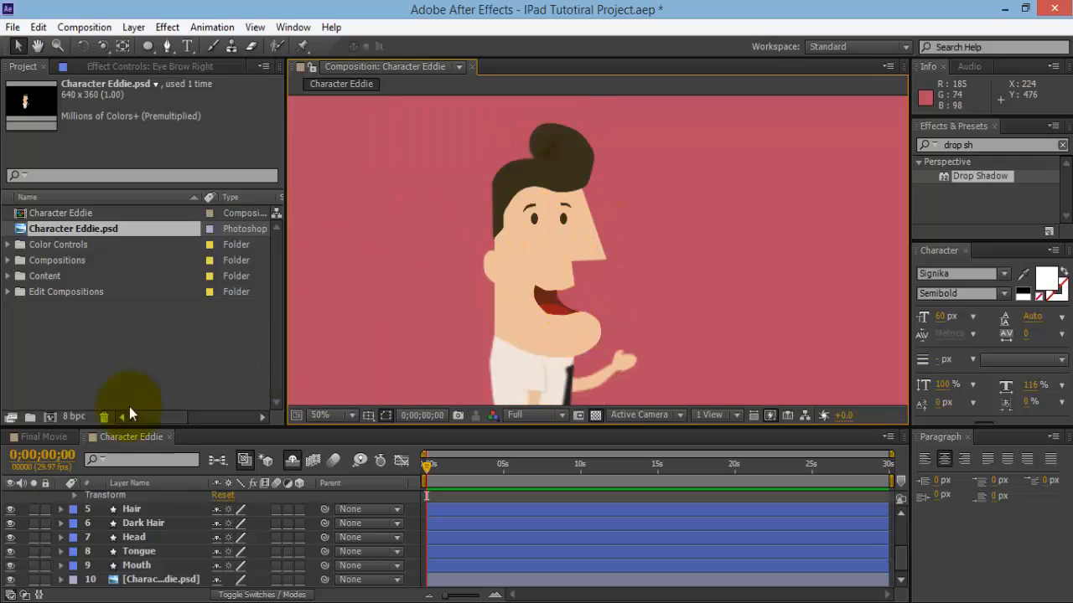
- Pre-compose all shape layers from Mouth up to Eye Brow Right into a new composition named Head Character Eddie, moving all attributes
{"action": "left_click", "coordinate": [141, 568]}
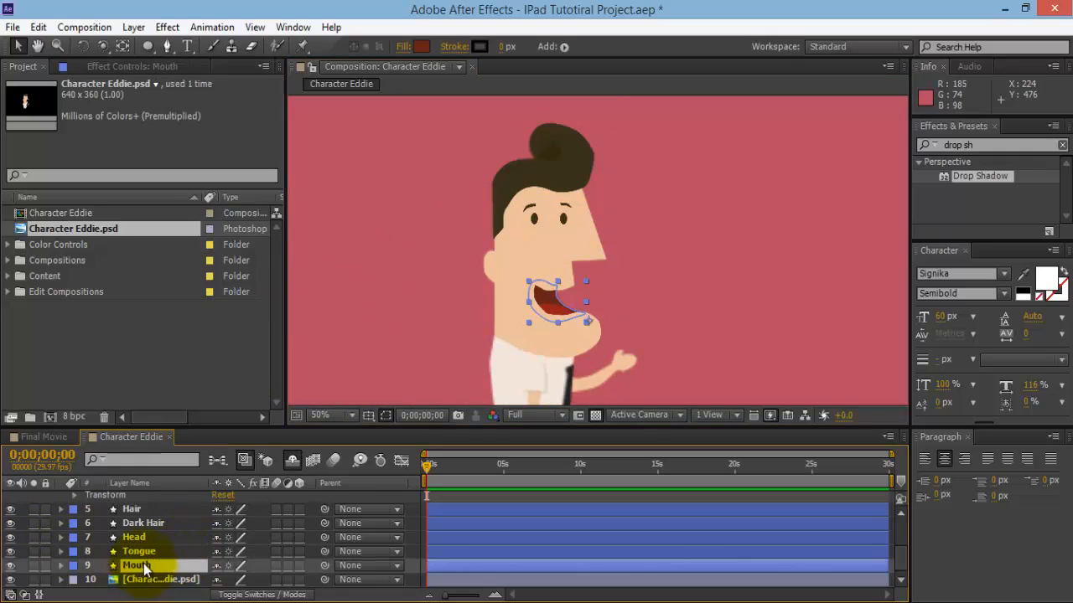
{"action": "scroll", "coordinate": [167, 520], "scroll_direction": "up", "scroll_amount": 2}
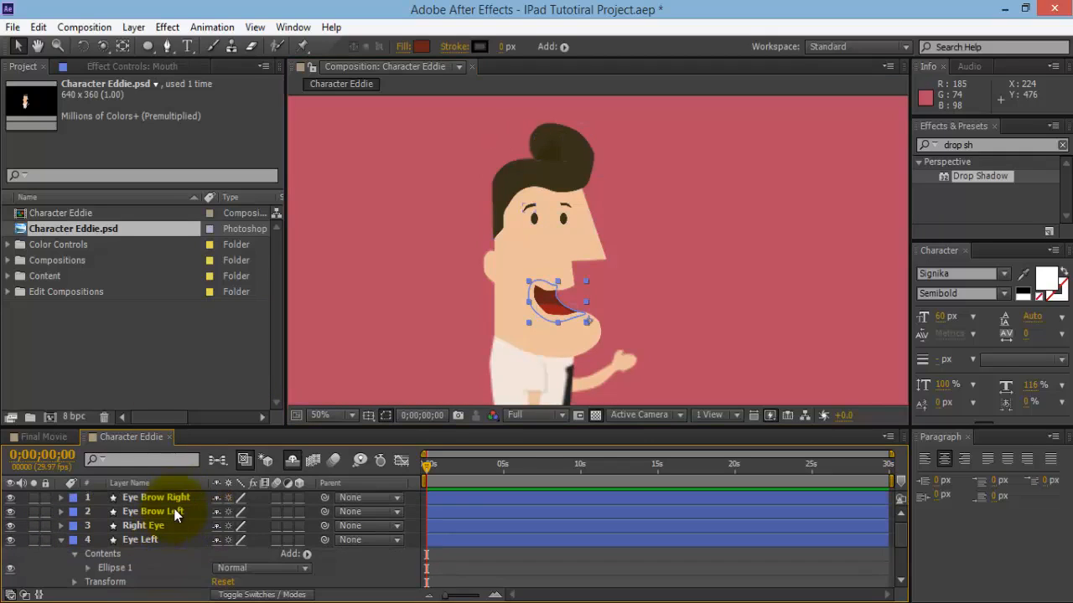
{"action": "left_click", "coordinate": [175, 496], "text": "shift"}
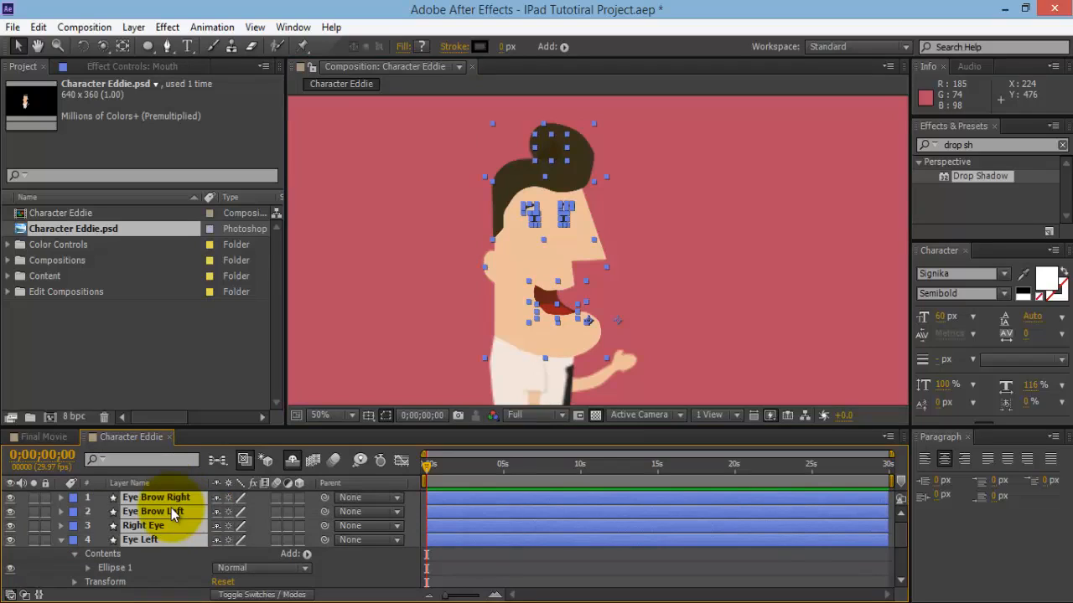
{"action": "key", "text": "ctrl+shift+c"}
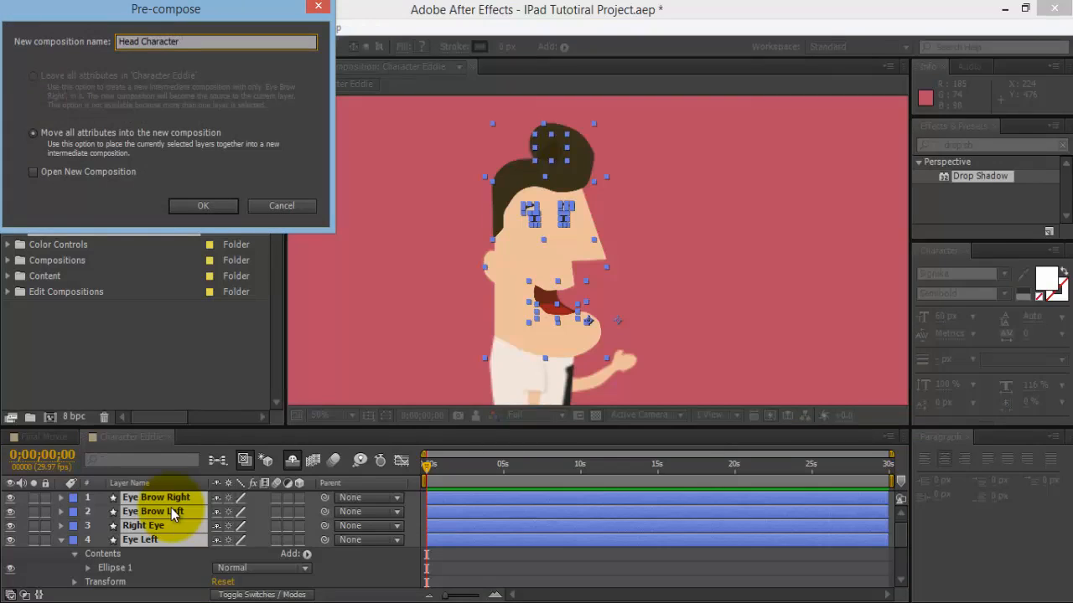
{"action": "type", "text": "Head Character Eddie"}
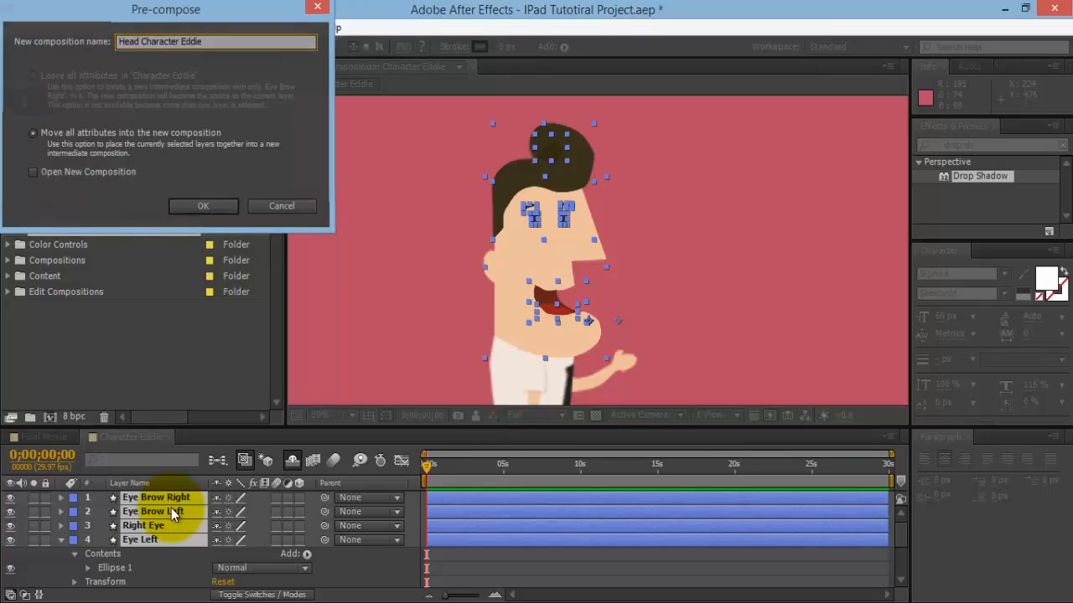
{"action": "key", "text": "Return"}
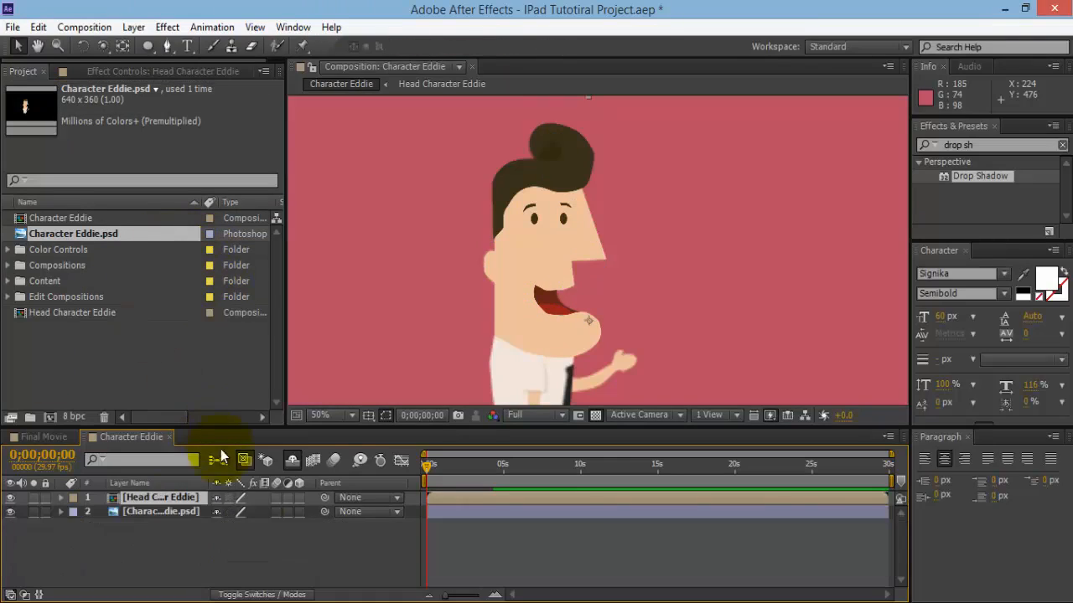
{"action": "left_click", "coordinate": [352, 539]}
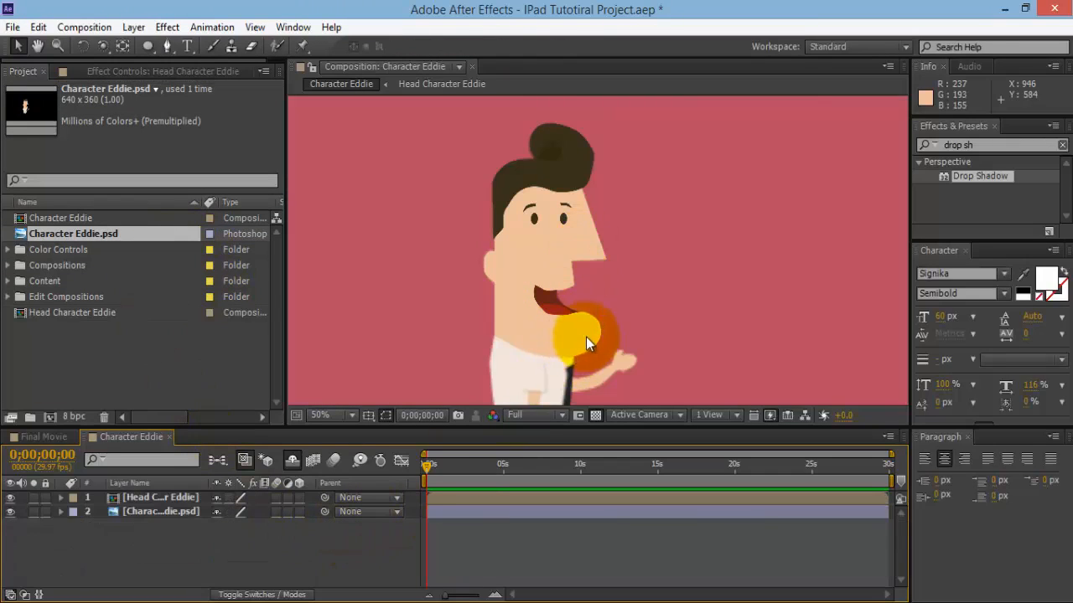
- Examine the character's full figure and the remaining body artwork: shirt, tie, arms, trousers and shoes
{"action": "key", "text": "h"}
{"action": "left_click_drag", "start_coordinate": [586, 337], "coordinate": [590, 190]}
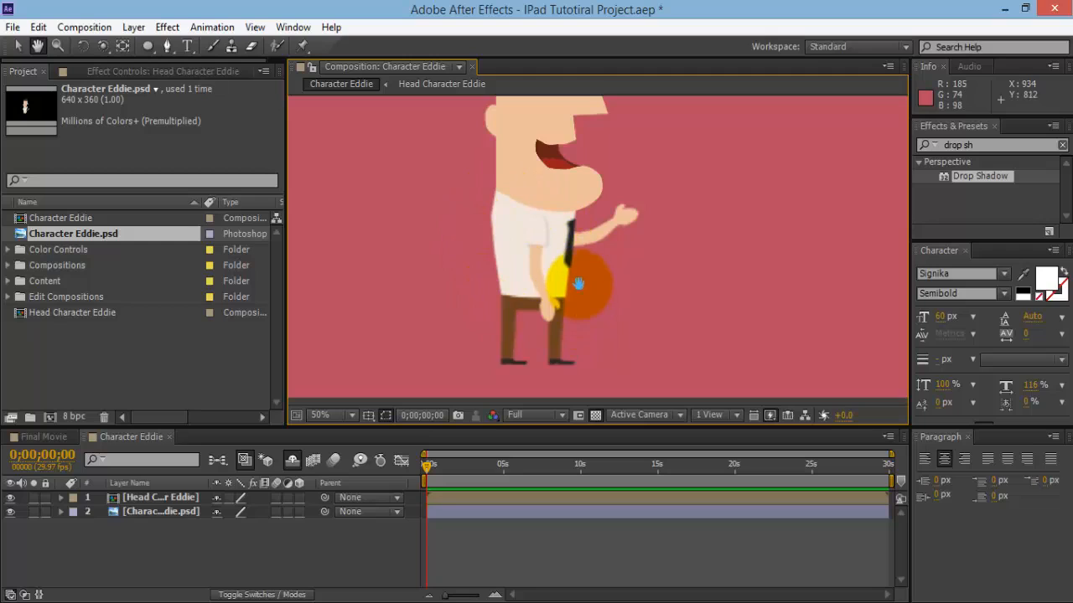
{"action": "left_click_drag", "start_coordinate": [580, 276], "coordinate": [603, 307]}
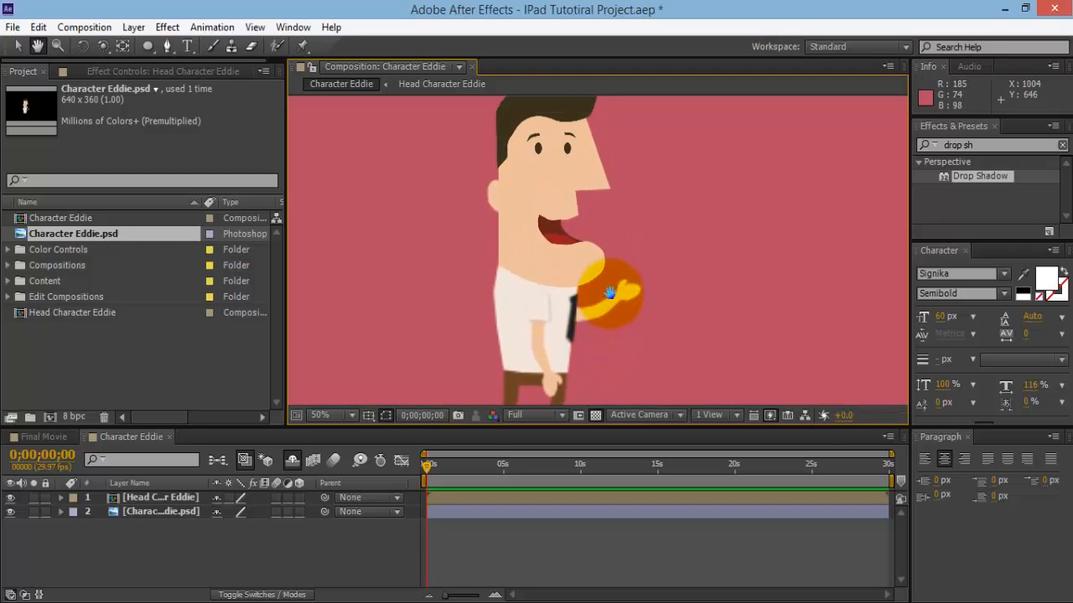
{"action": "scroll", "coordinate": [611, 292], "scroll_direction": "down", "scroll_amount": 2}
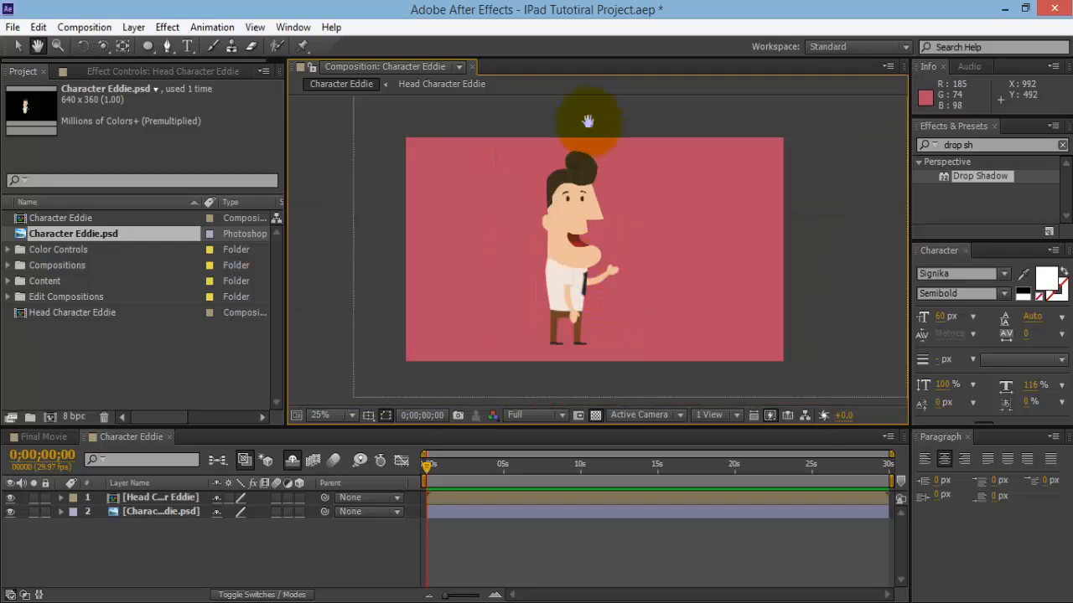
{"action": "scroll", "coordinate": [603, 335], "scroll_direction": "up", "scroll_amount": 2}
{"action": "left_click_drag", "start_coordinate": [604, 333], "coordinate": [597, 275]}
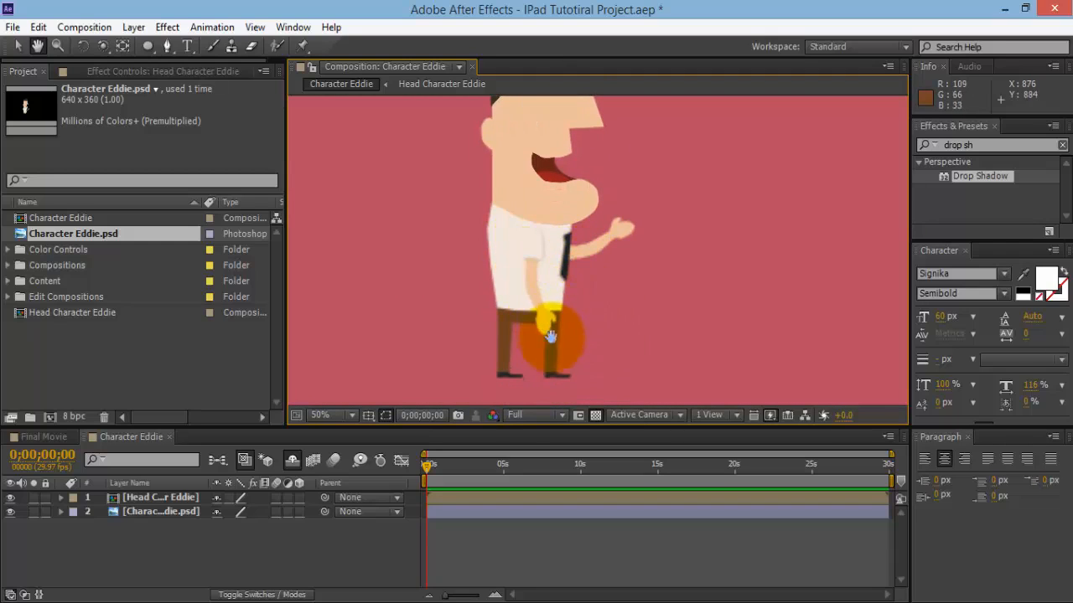